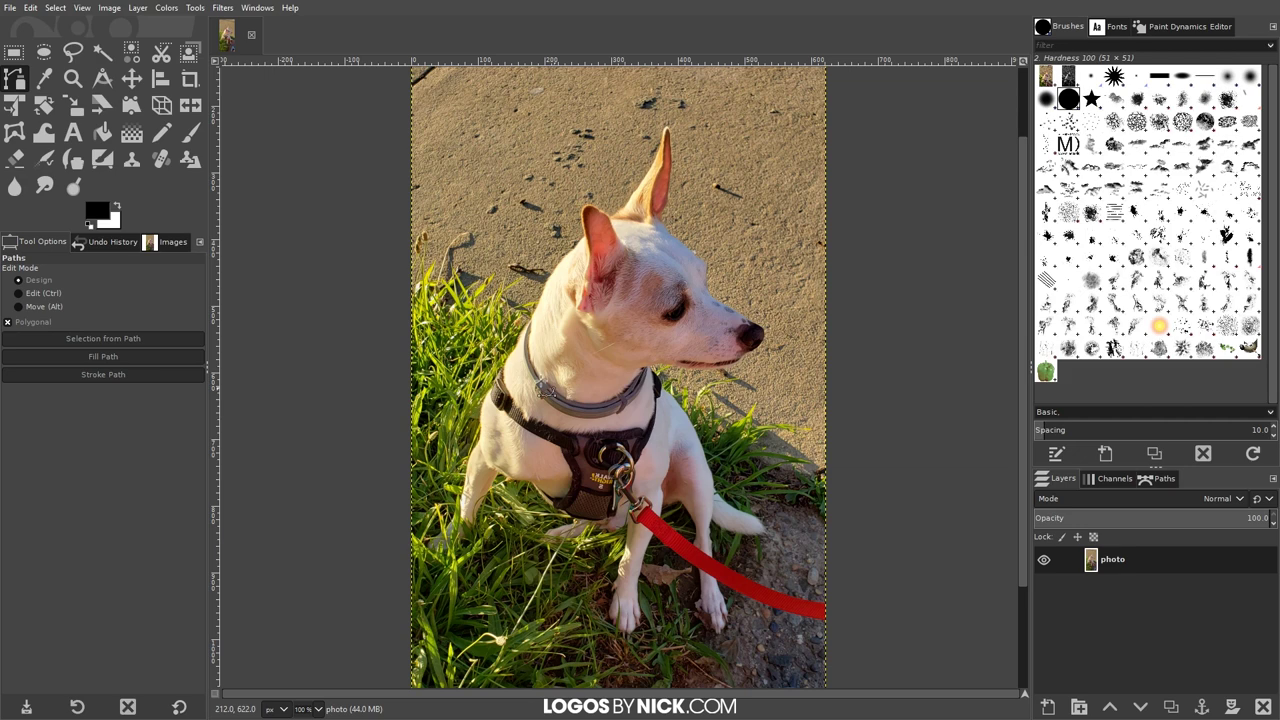
Step: Copy the visible dog photo to the clipboard with Copy Visible
scroll(590, 365, up, 3)
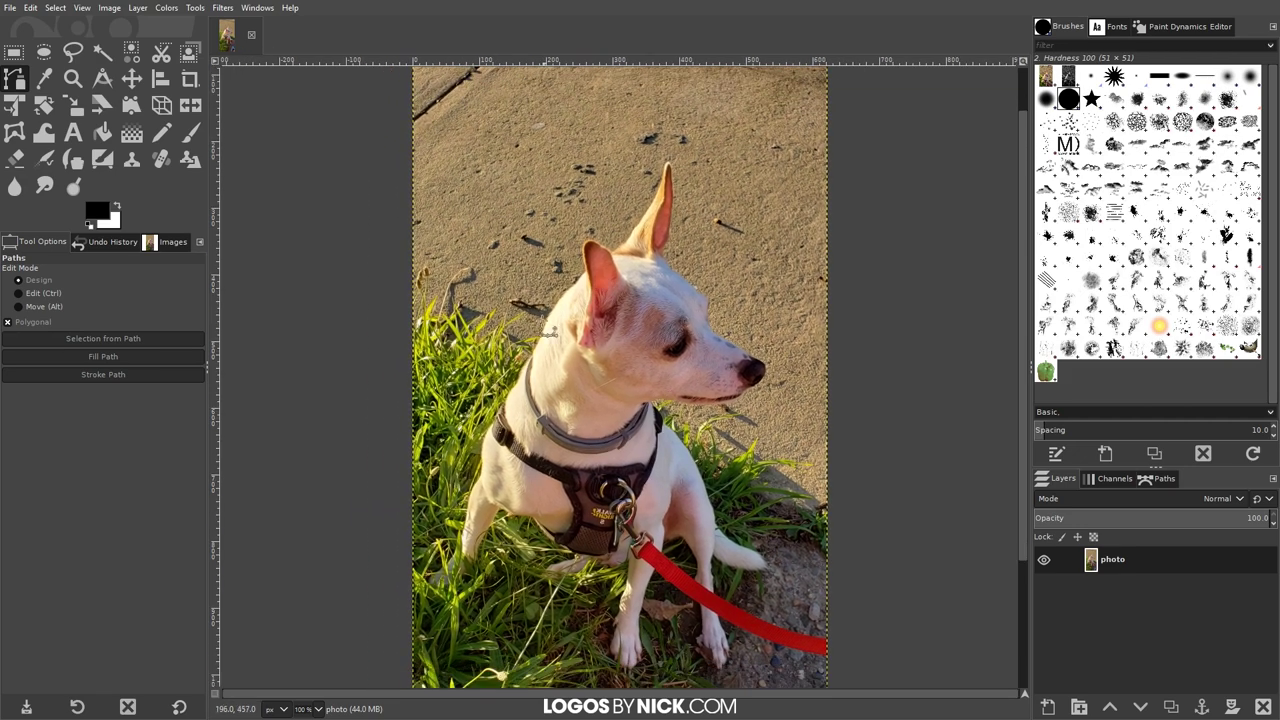
scroll(668, 385, right, 2)
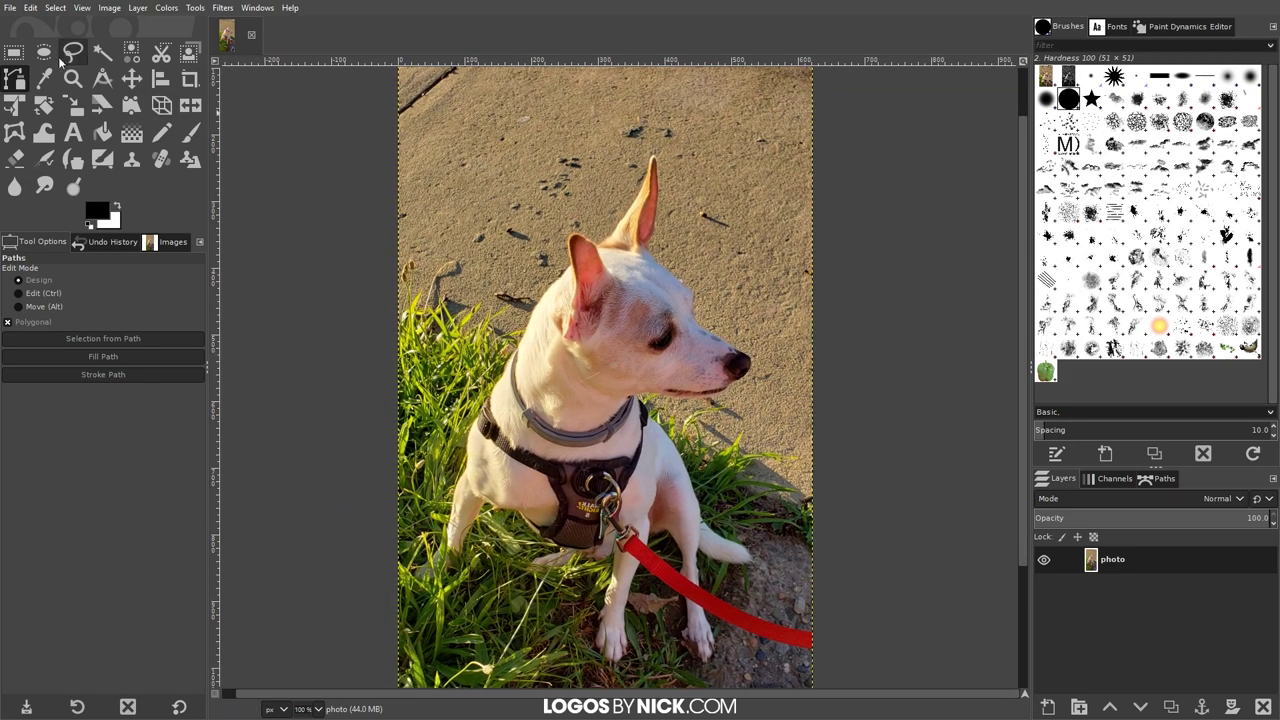
click(31, 7)
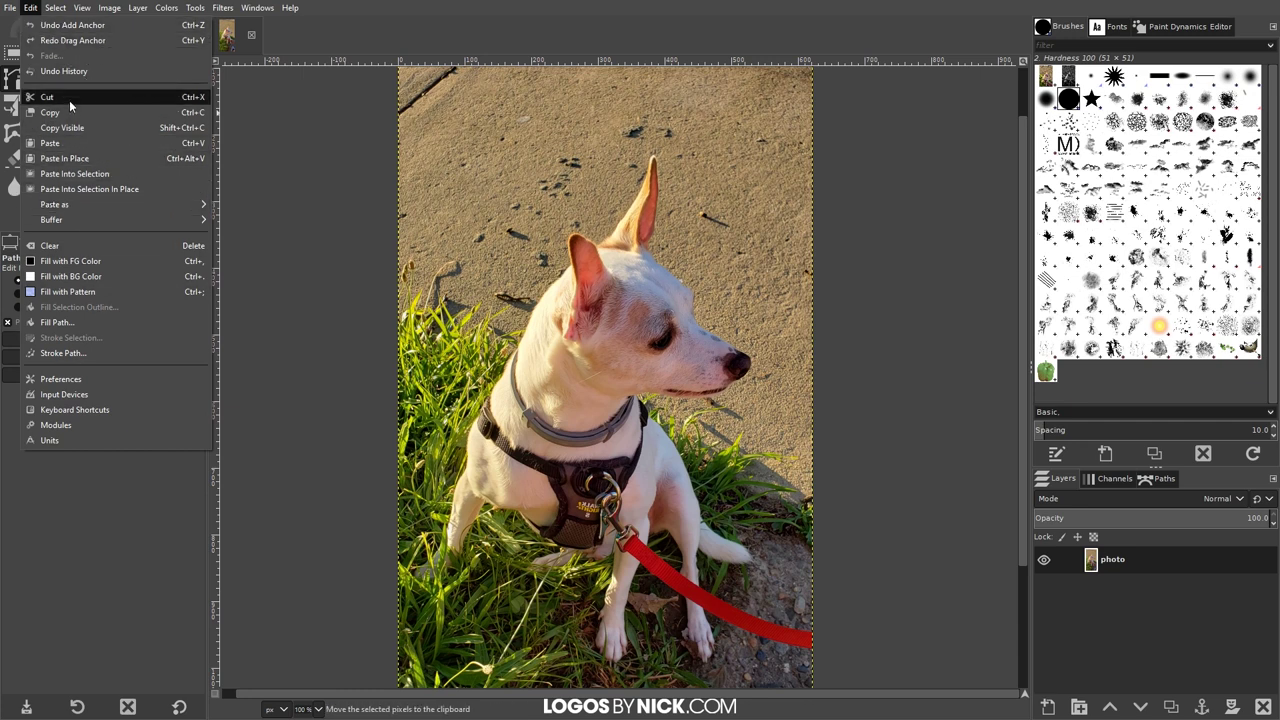
click(74, 127)
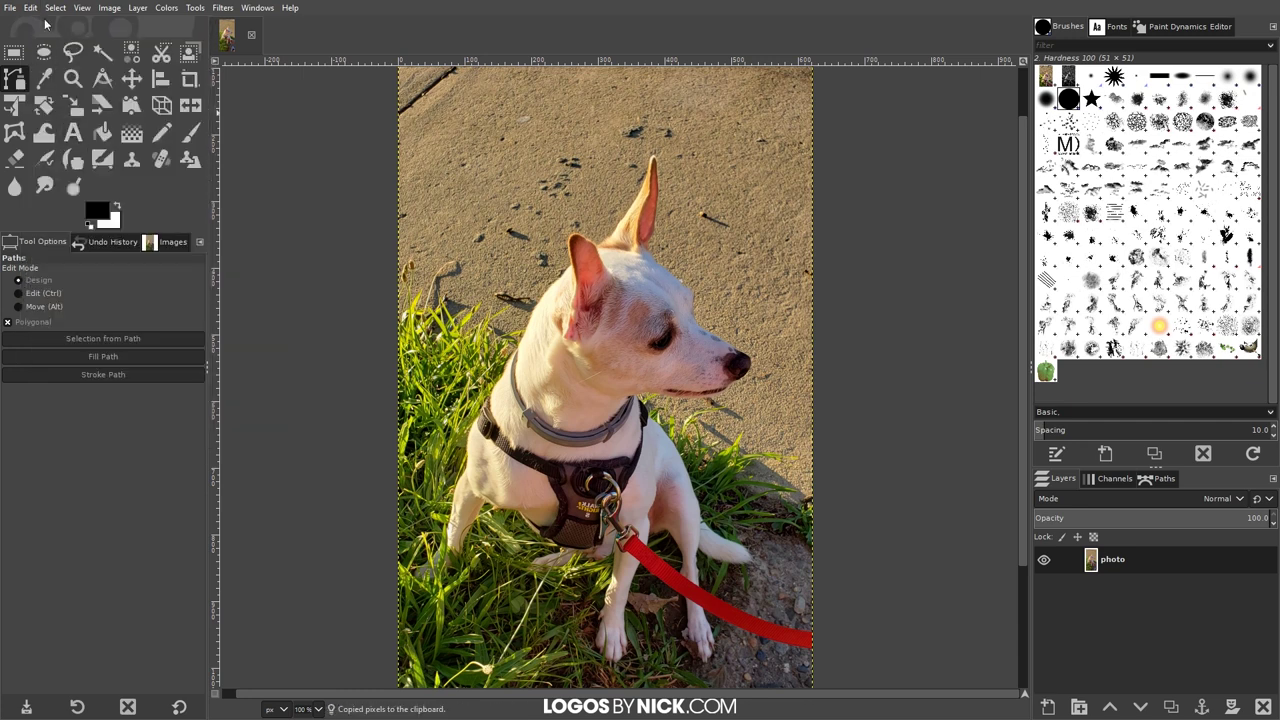
Step: Create a new blank white 1280 × 1280 px image
click(12, 7)
click(27, 26)
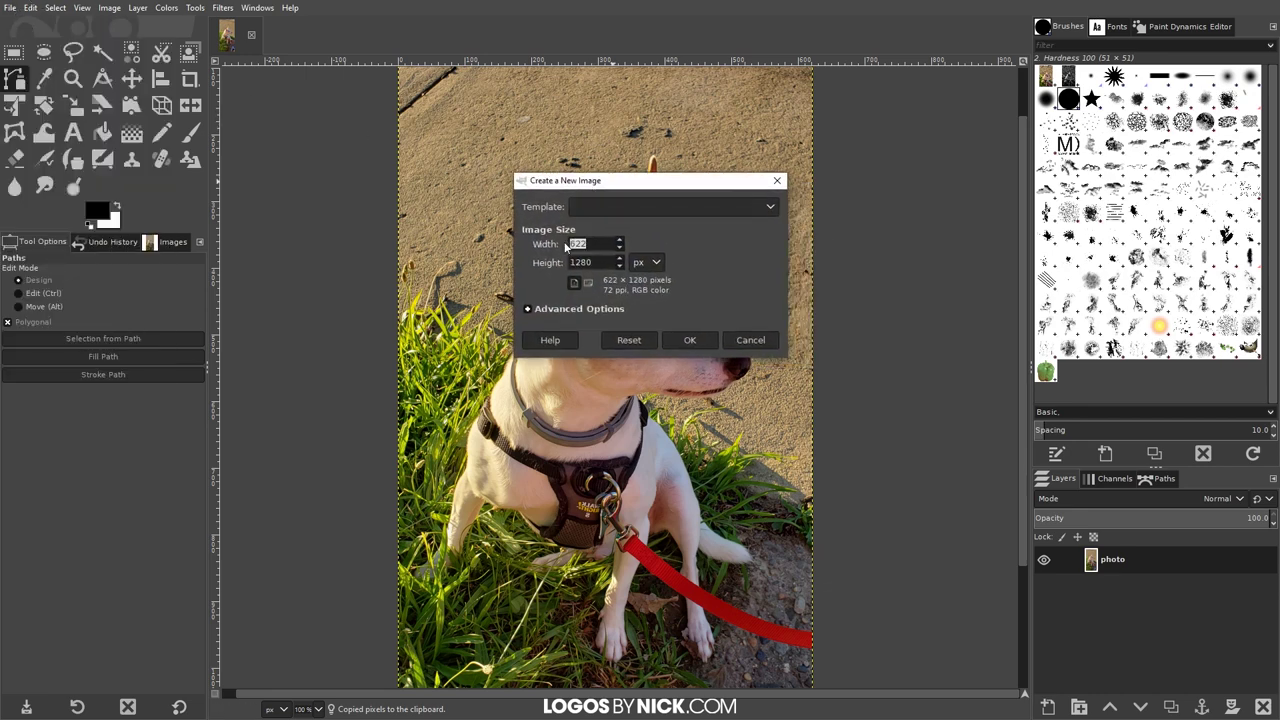
text(1280)
key(Tab)
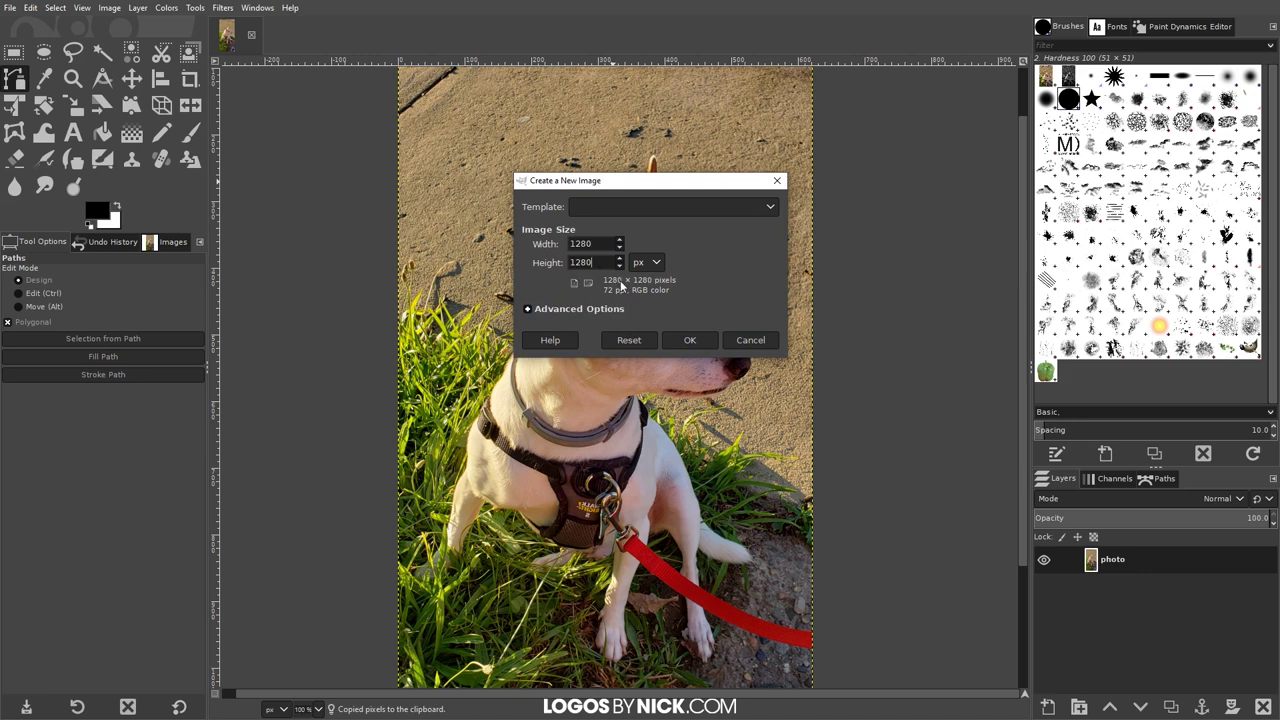
click(688, 340)
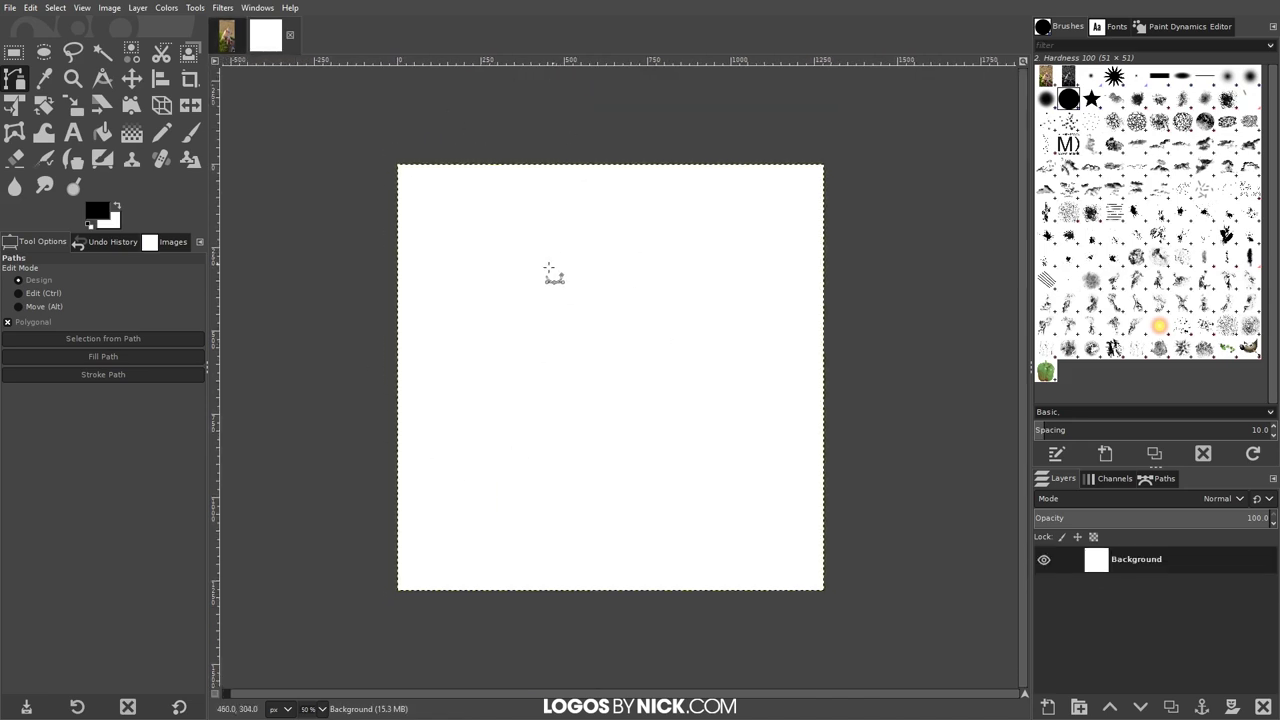
Step: Paste the dog photo into the canvas as a new layer
click(30, 7)
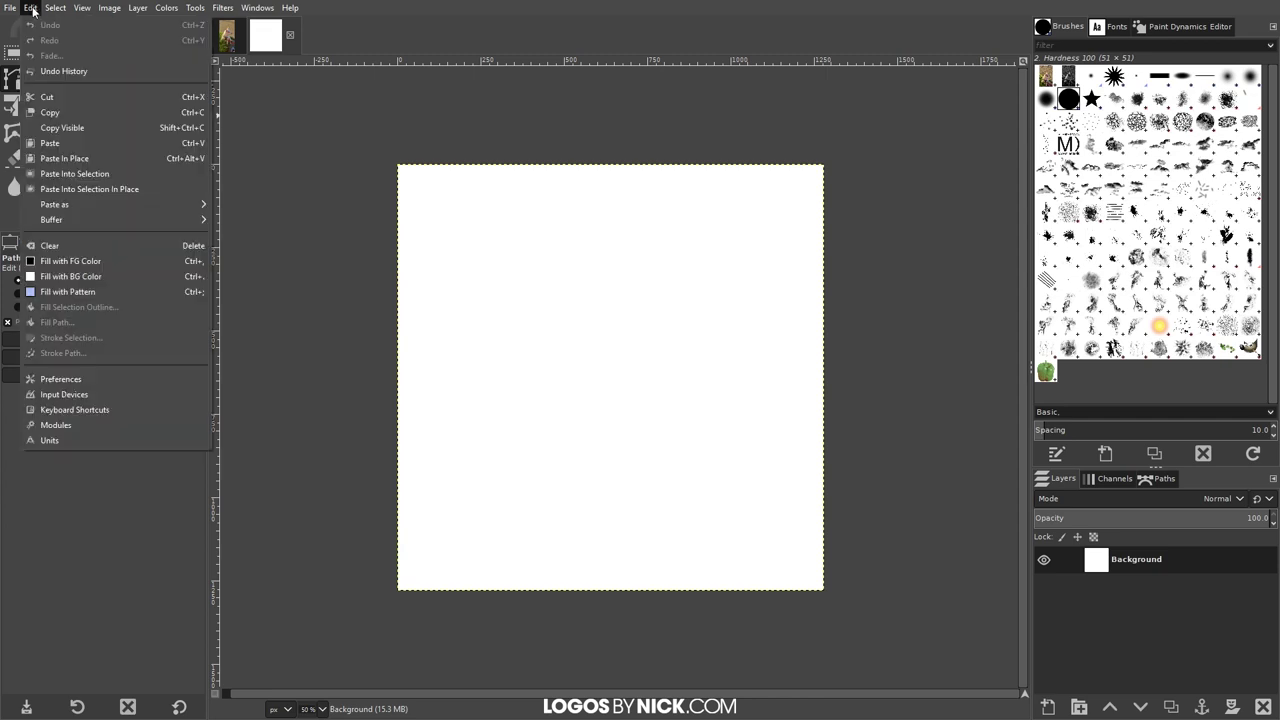
mouse_move(112, 203)
click(250, 204)
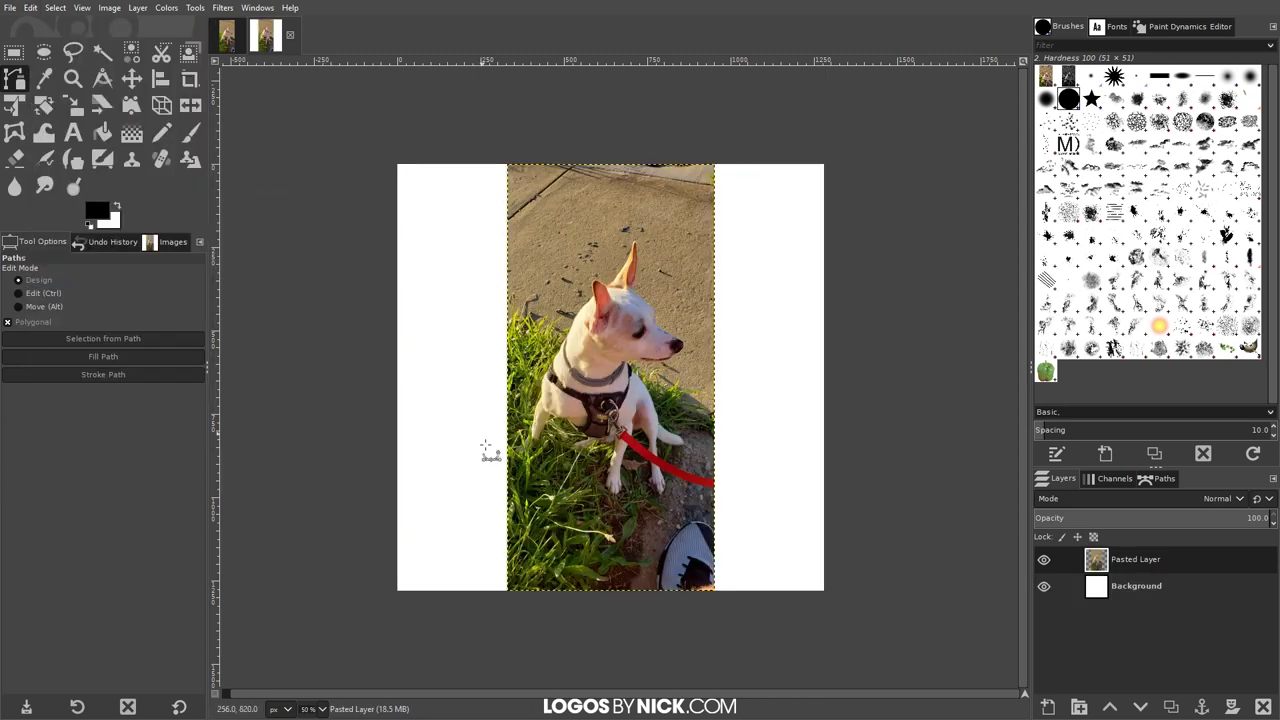
Step: Add a horizontal guide across the dog's neck and check guide snapping
key(ctrl)
scroll(605, 347, up, 2)
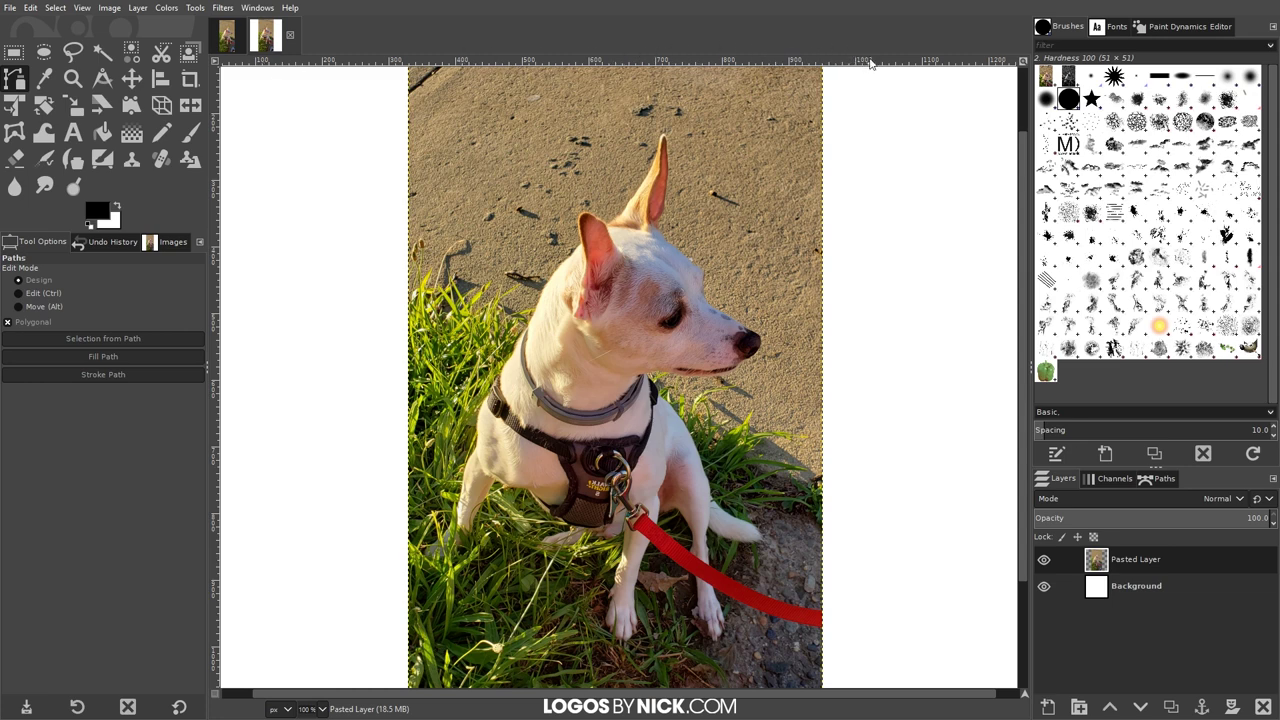
drag(870, 63, 355, 393)
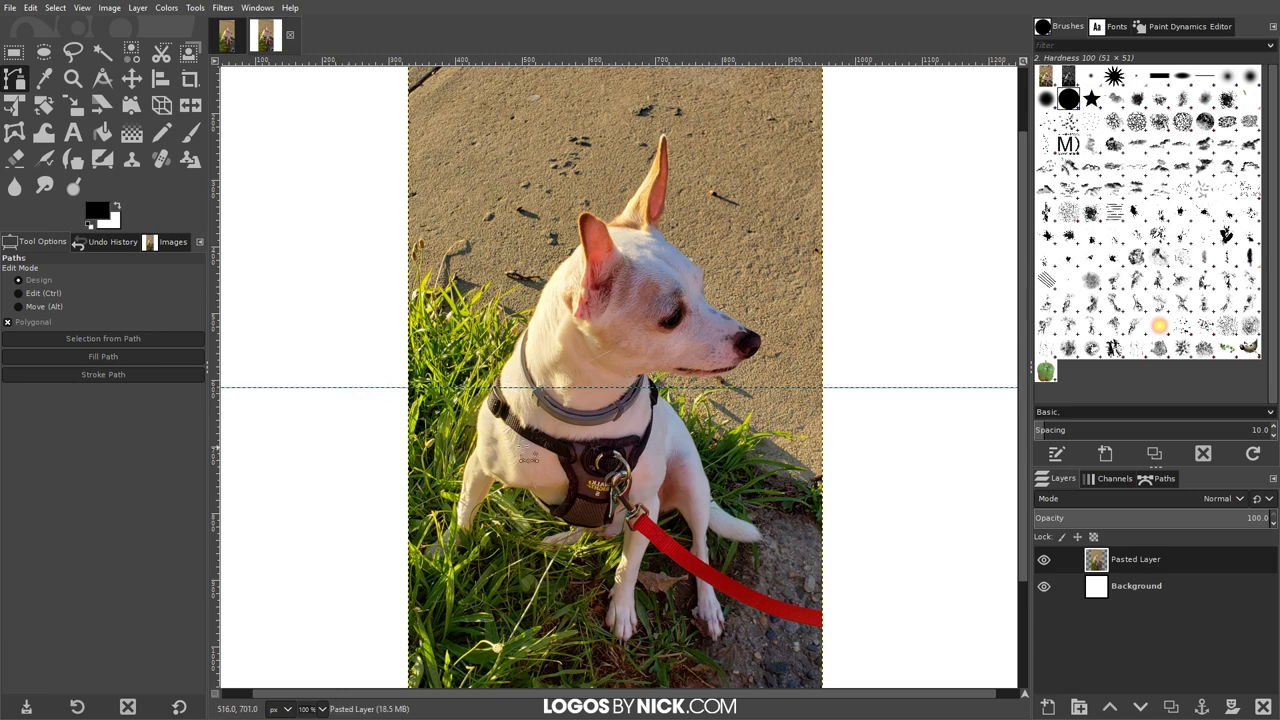
click(84, 8)
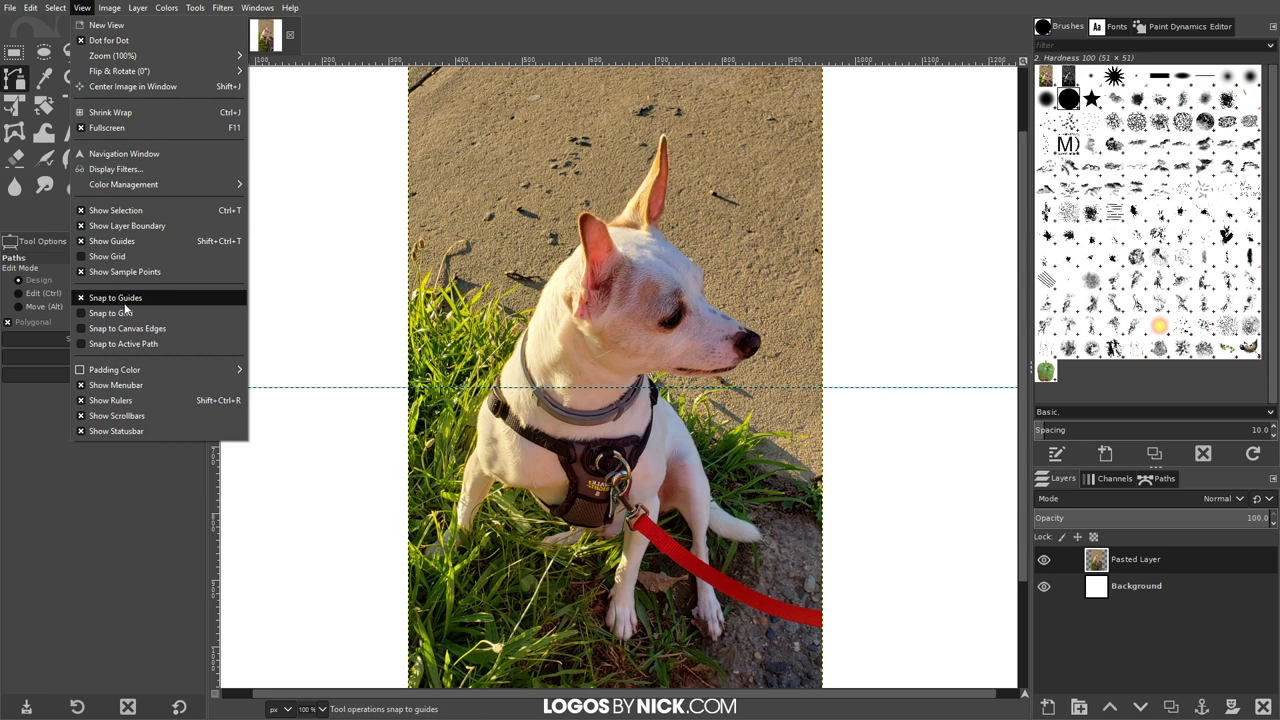
Step: Add a new transparent layer at the top of the layer stack
click(52, 28)
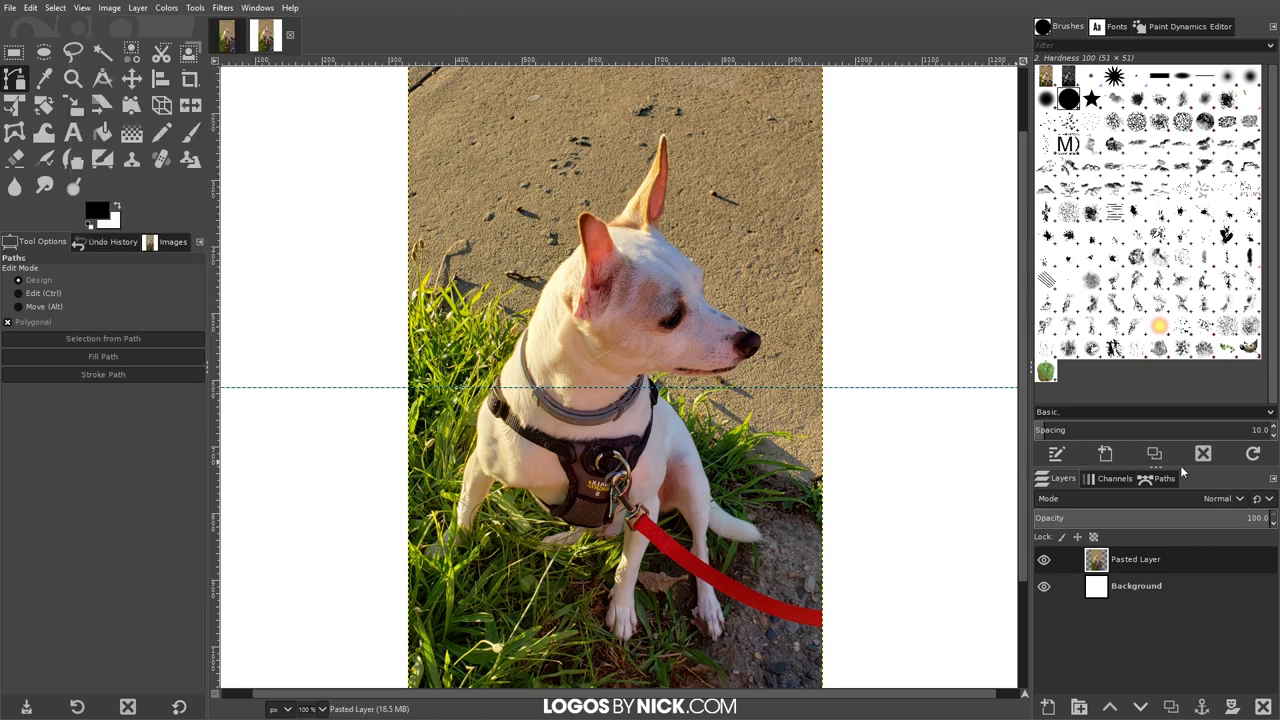
click(1048, 706)
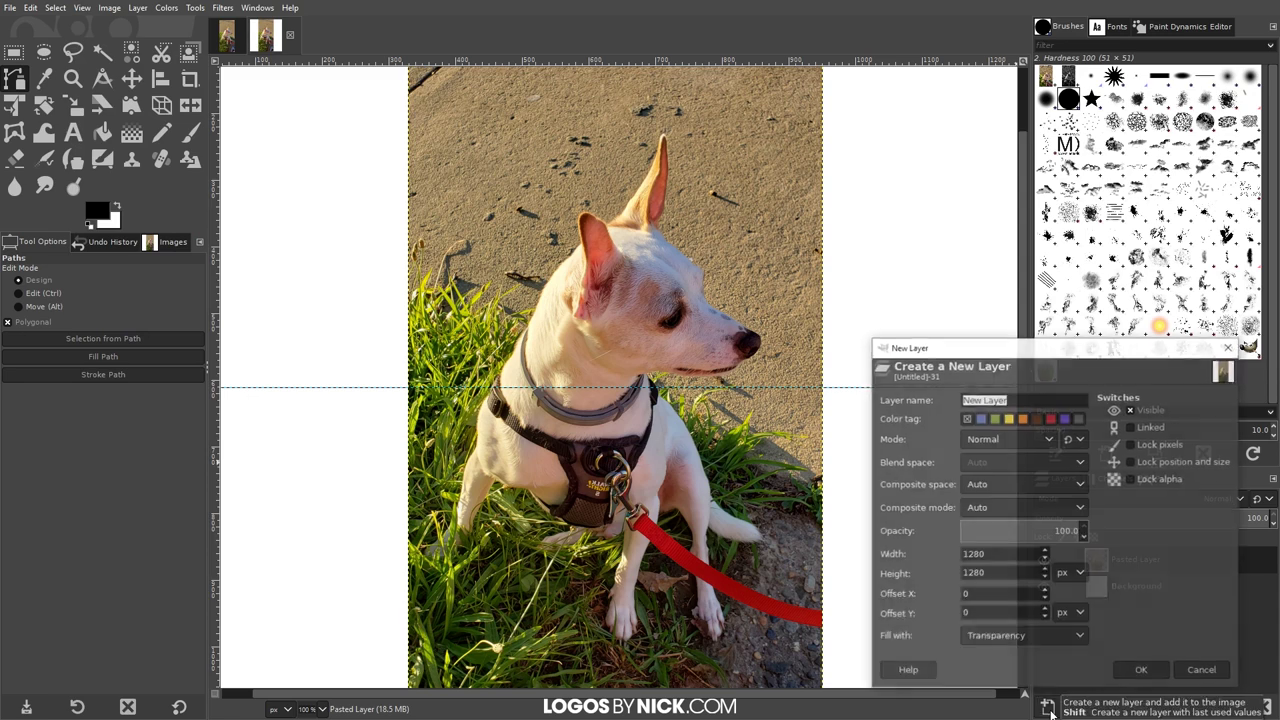
click(1142, 671)
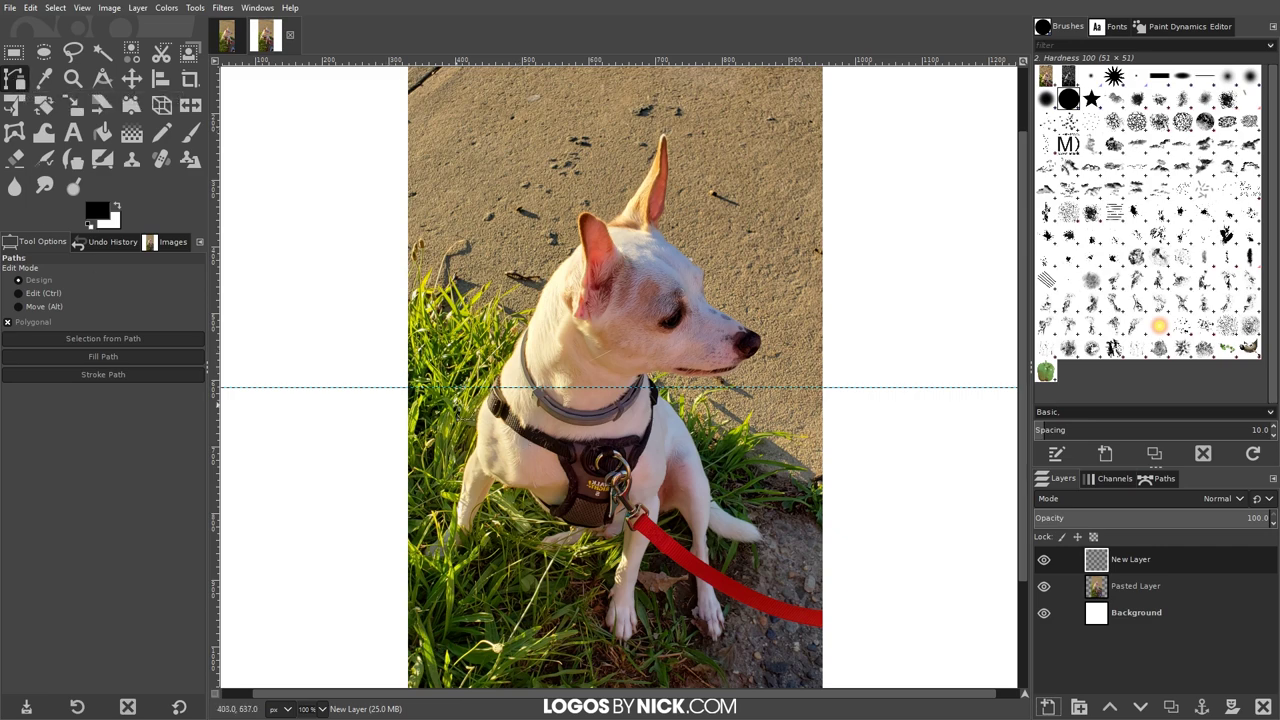
Step: Place the first path anchor on the guide at the dog's neck
scroll(460, 388, up, 5)
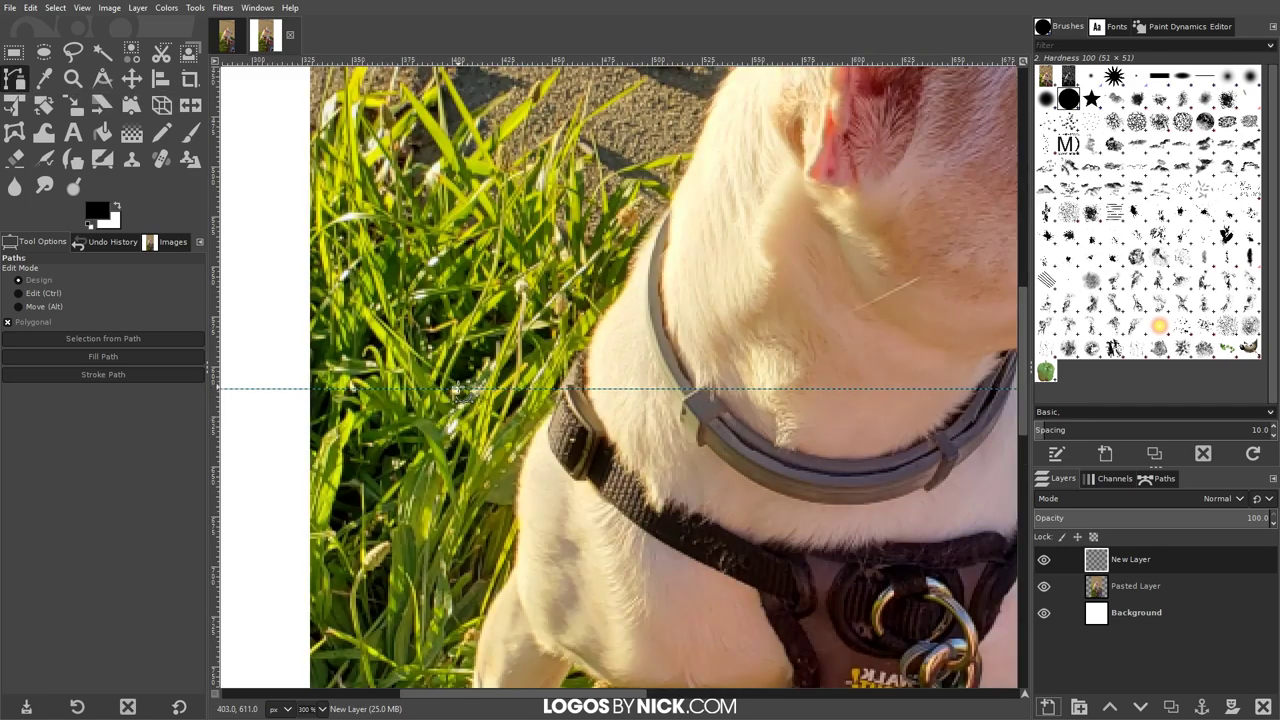
drag(525, 362, 570, 362)
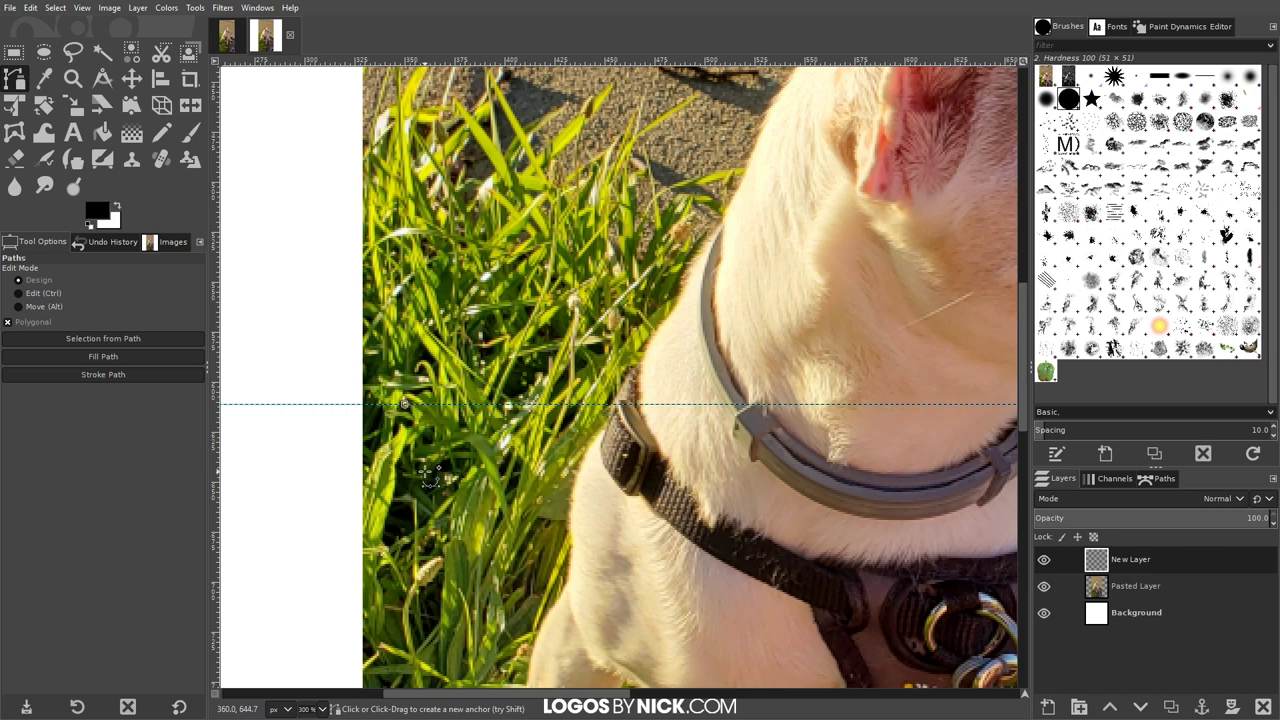
click(405, 404)
scroll(450, 415, up, 5)
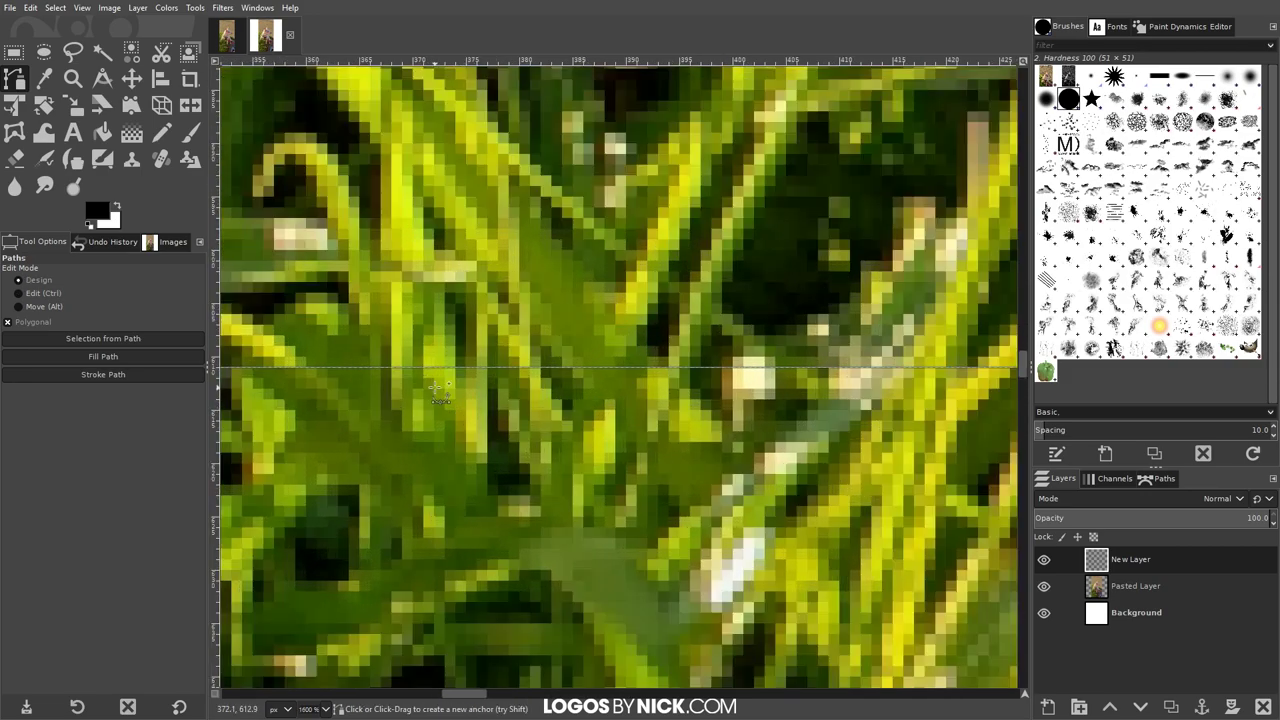
scroll(497, 375, down, 6)
scroll(628, 430, up, 2)
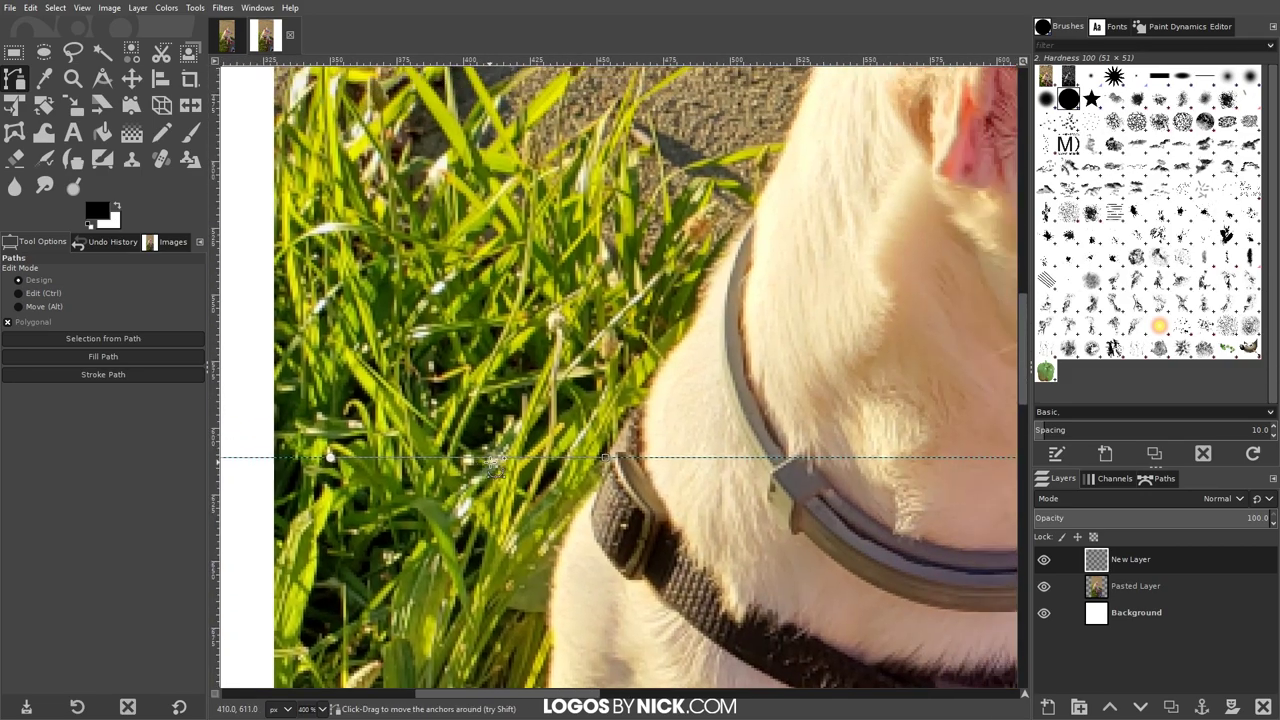
scroll(629, 430, up, 1)
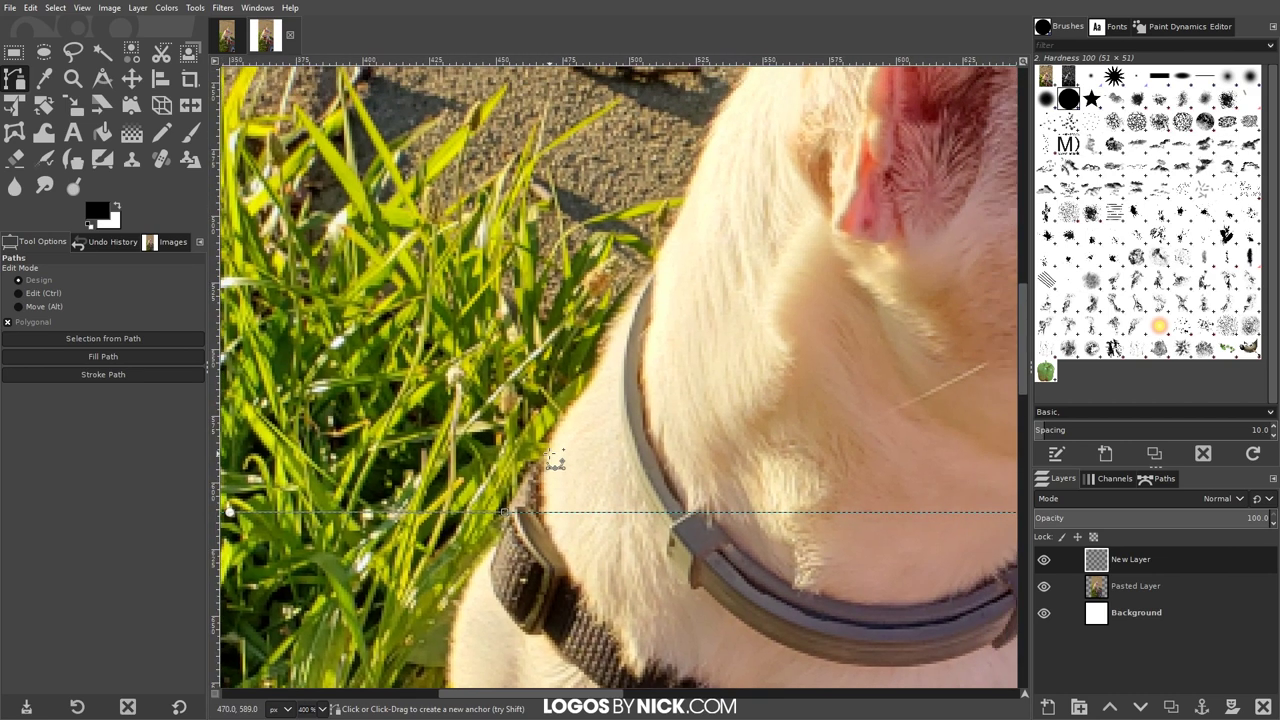
scroll(556, 462, left, 1)
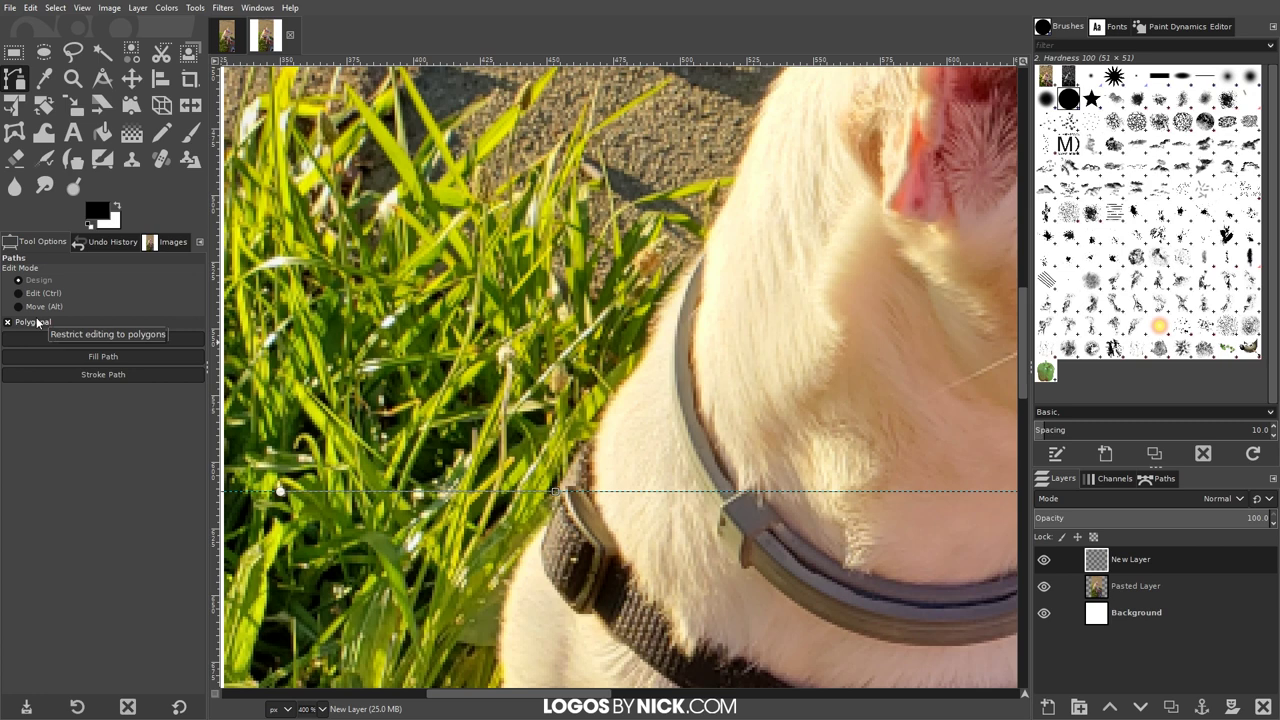
scroll(640, 420, right, 1)
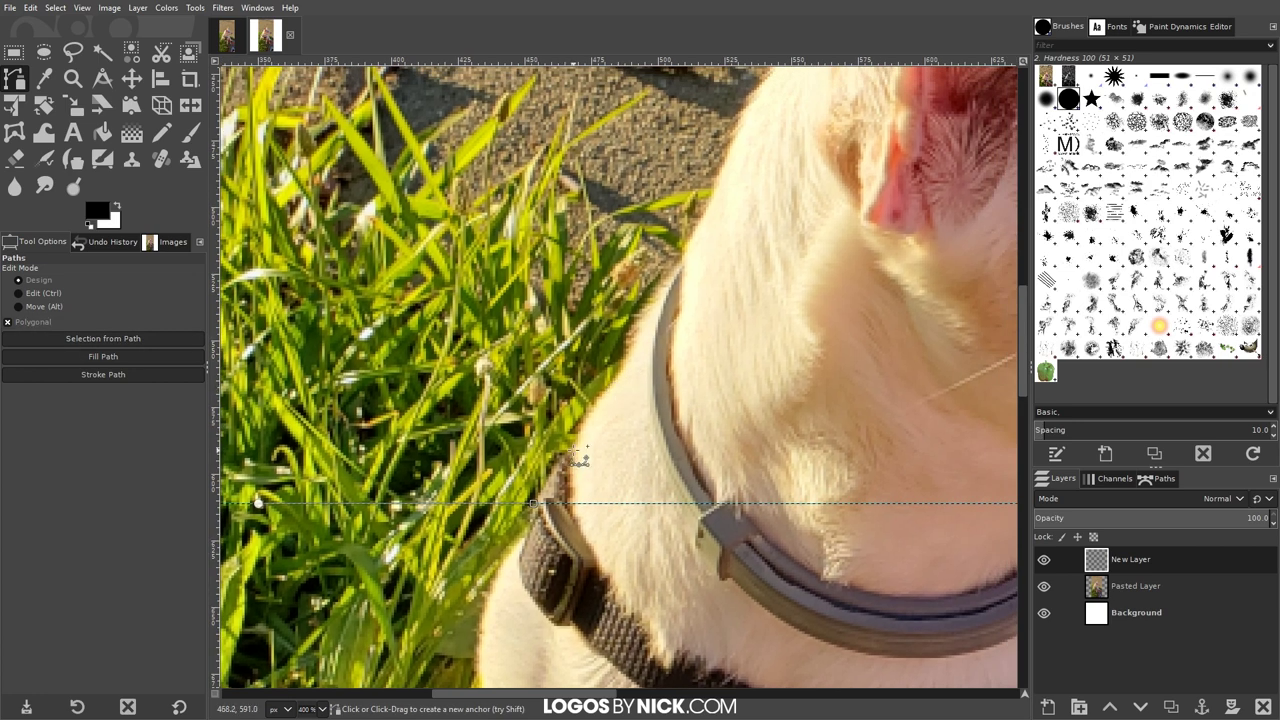
Step: Trace path anchors up the neck to the left ear's edge
click(576, 445)
click(624, 371)
scroll(668, 382, up, 3)
click(673, 341)
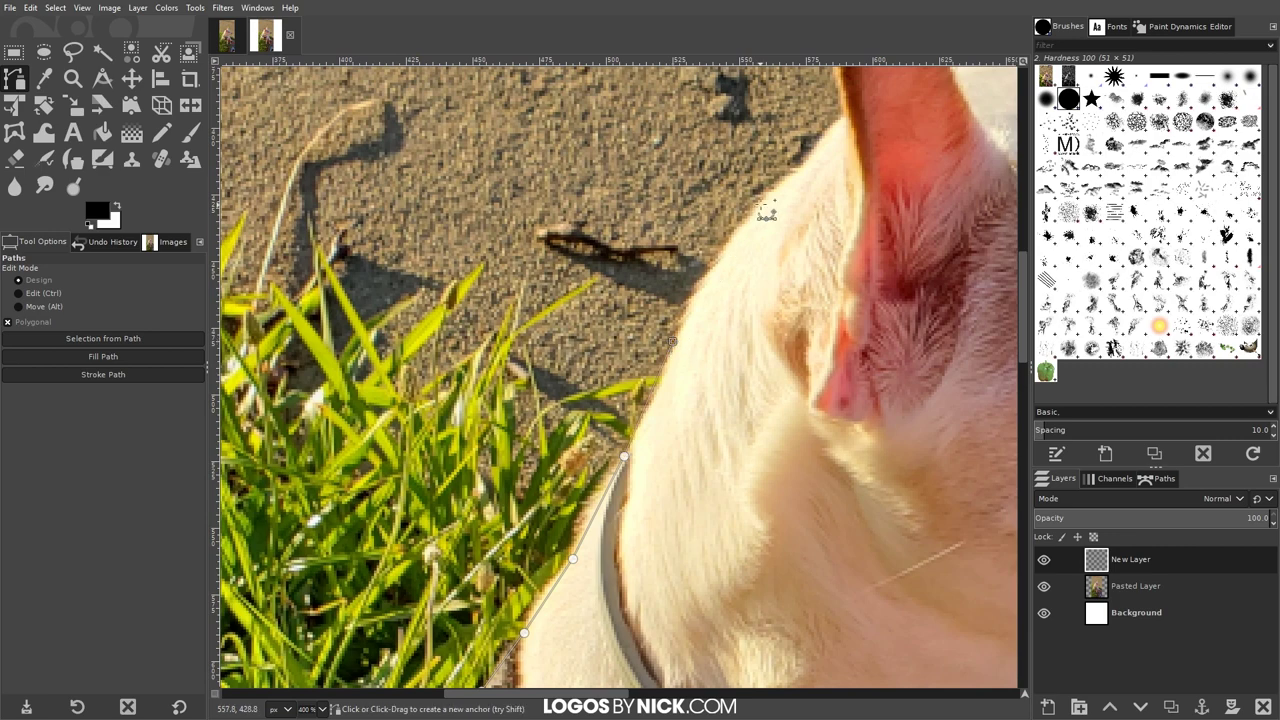
click(759, 200)
click(847, 117)
scroll(855, 180, up, 6)
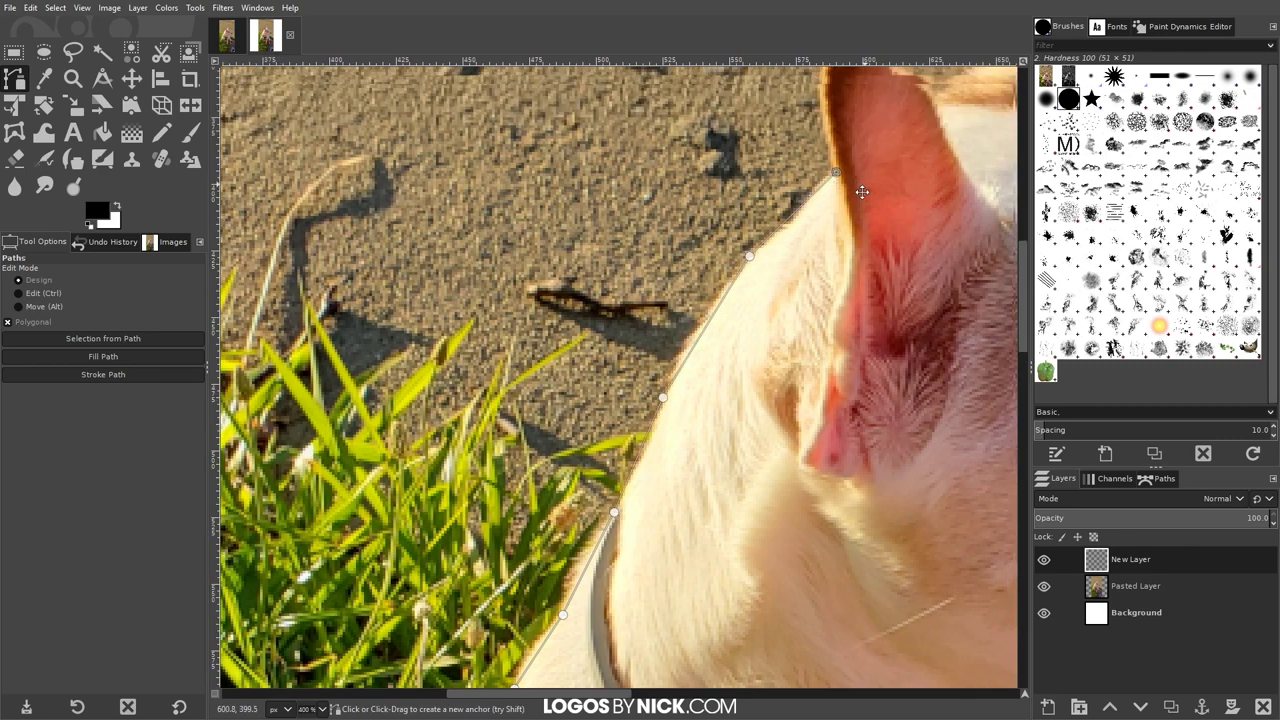
scroll(760, 330, right, 2)
Step: Place anchors around the left ear's tip, replacing one misplaced point
click(716, 327)
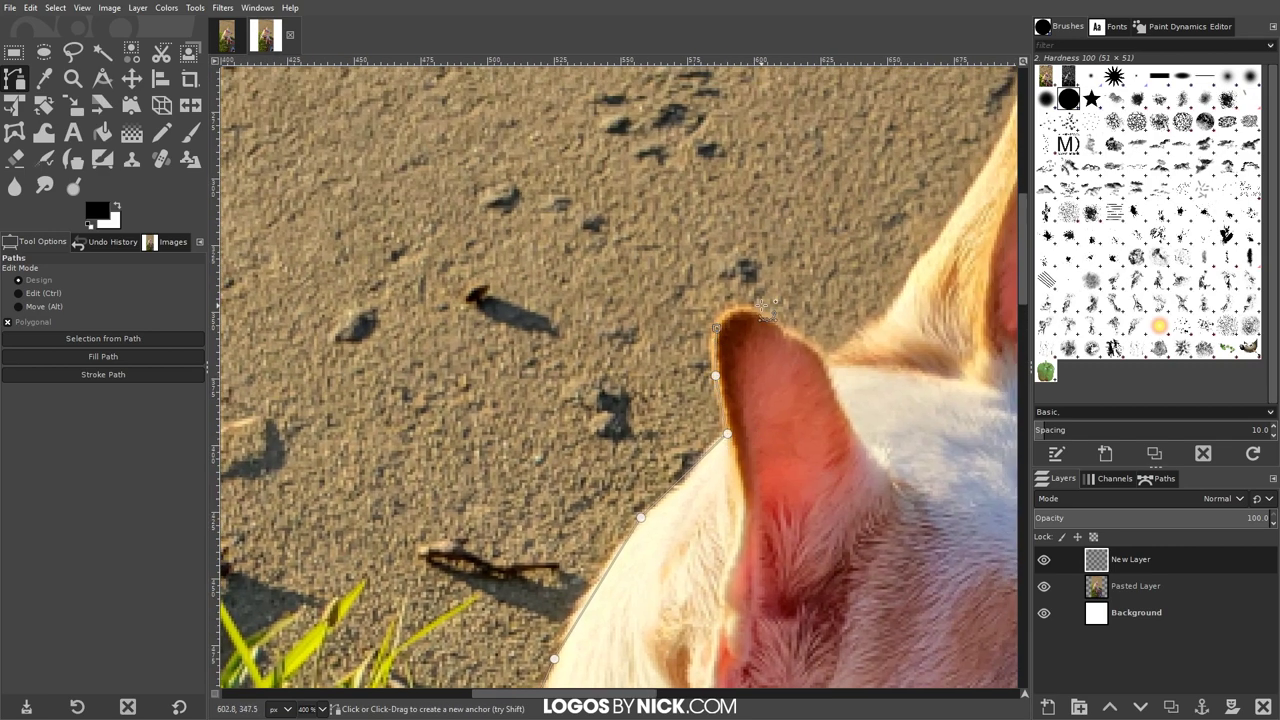
key(ctrl+z)
key(ctrl+z)
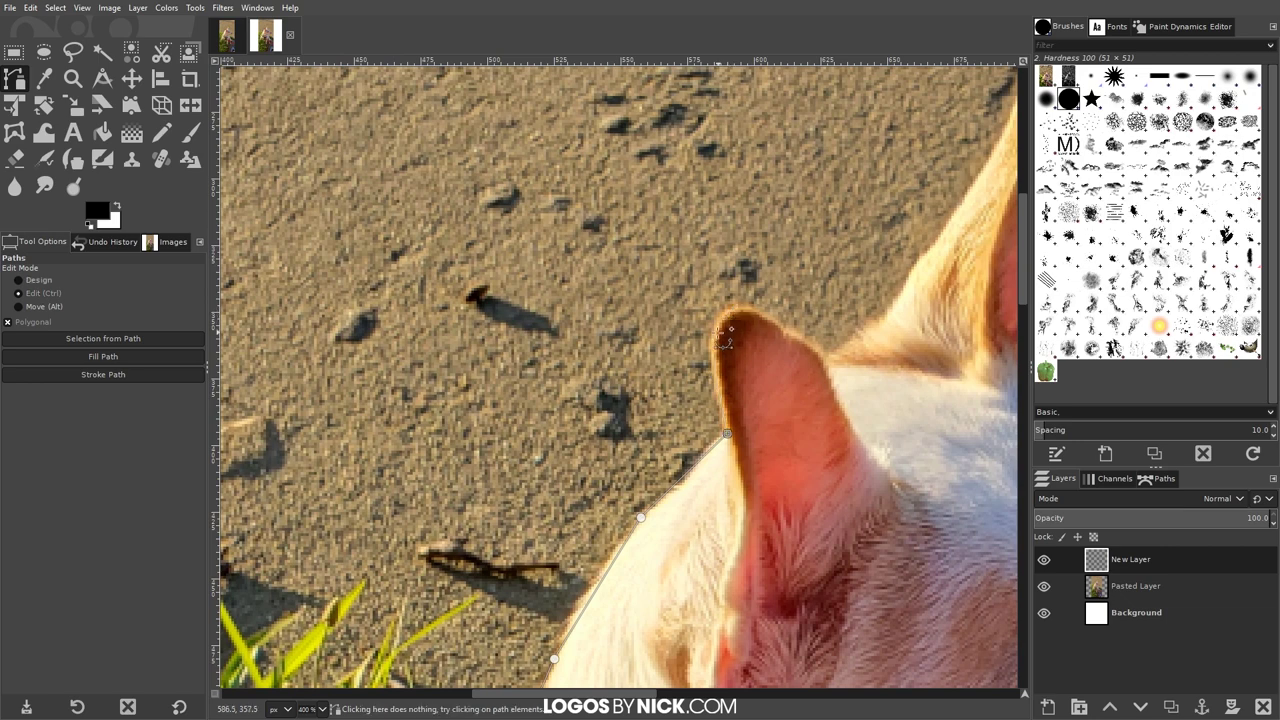
click(708, 349)
click(755, 308)
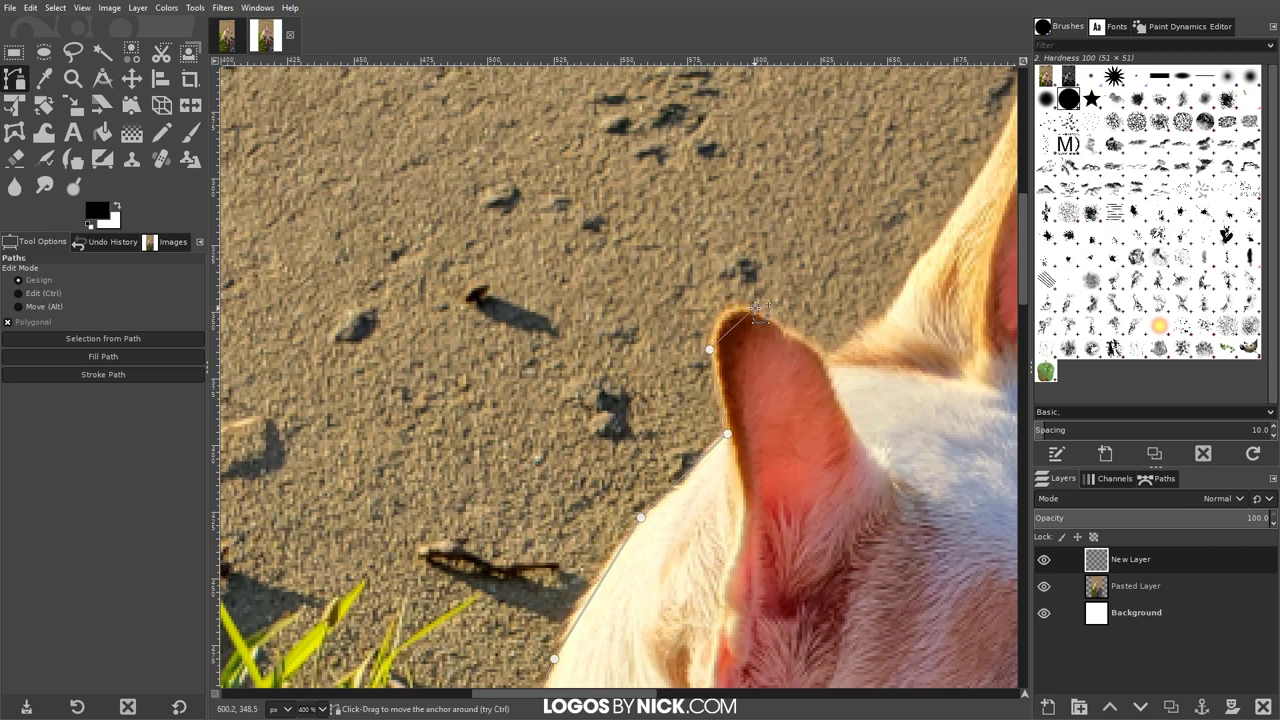
drag(798, 337, 830, 357)
scroll(700, 420, up, 3)
scroll(700, 420, right, 4)
Step: Trace anchors up the right ear's front edge to its tip and down its back
click(647, 477)
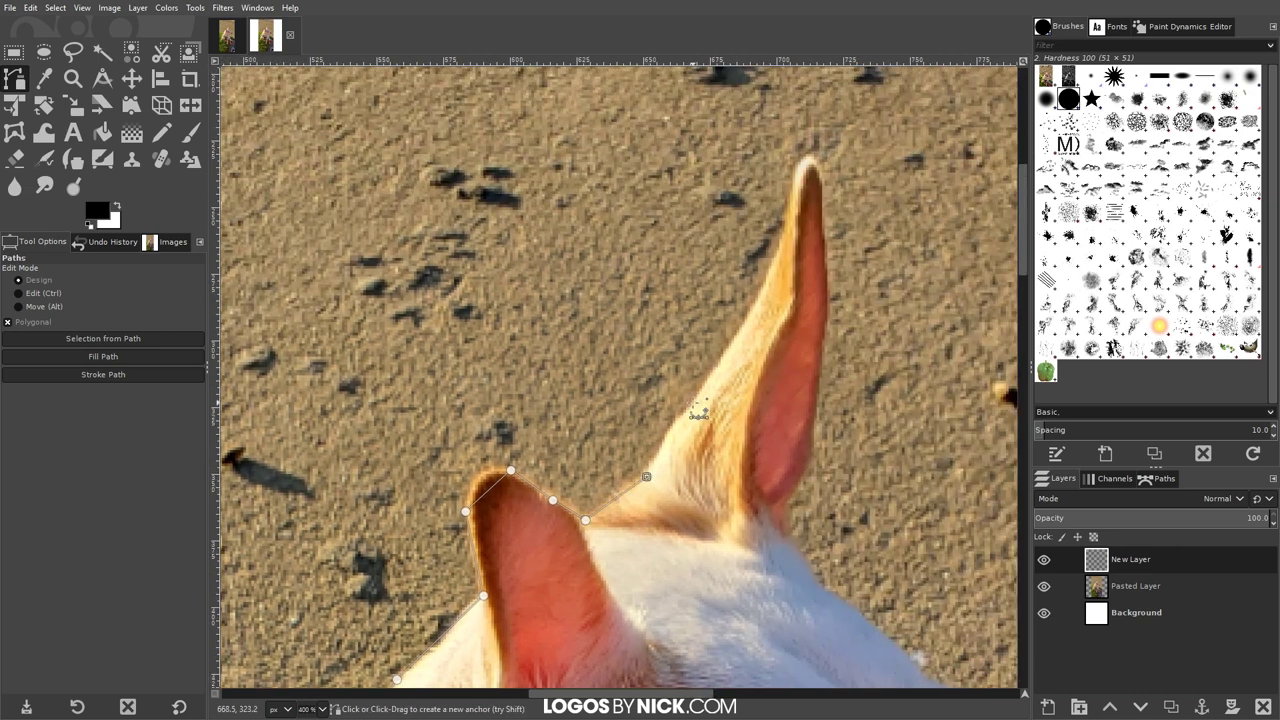
click(693, 403)
click(750, 313)
click(780, 245)
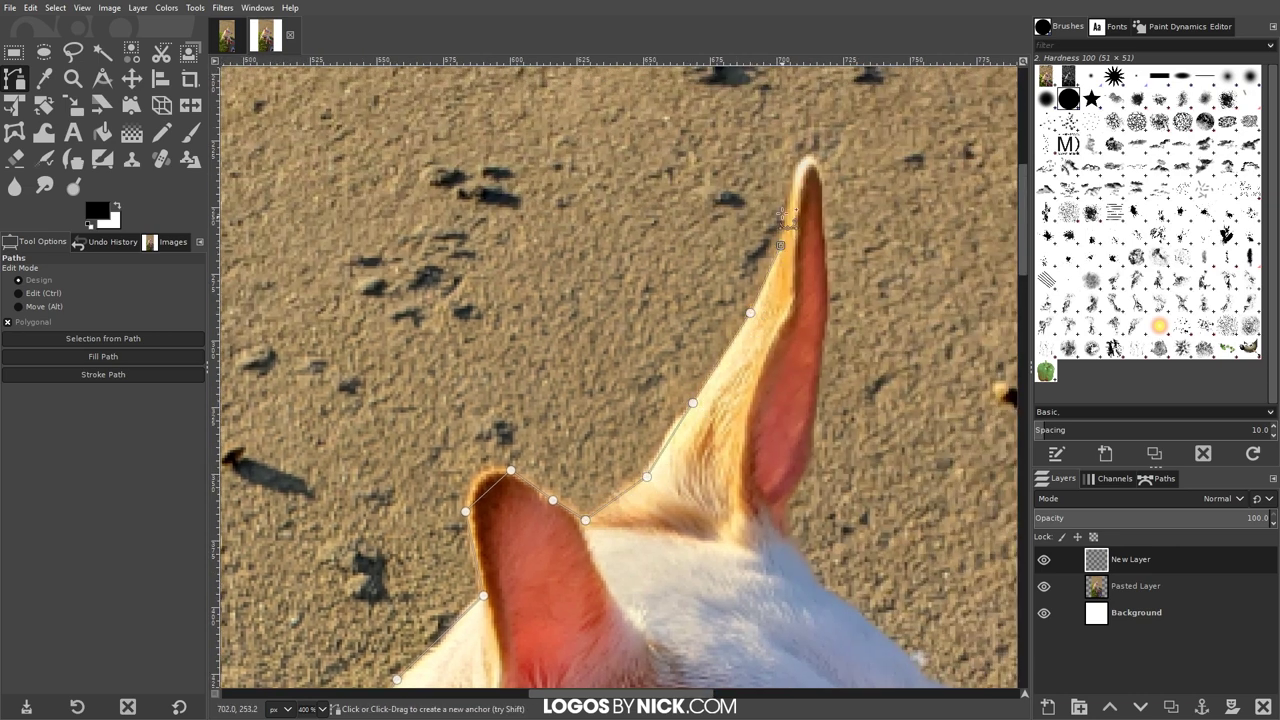
click(816, 157)
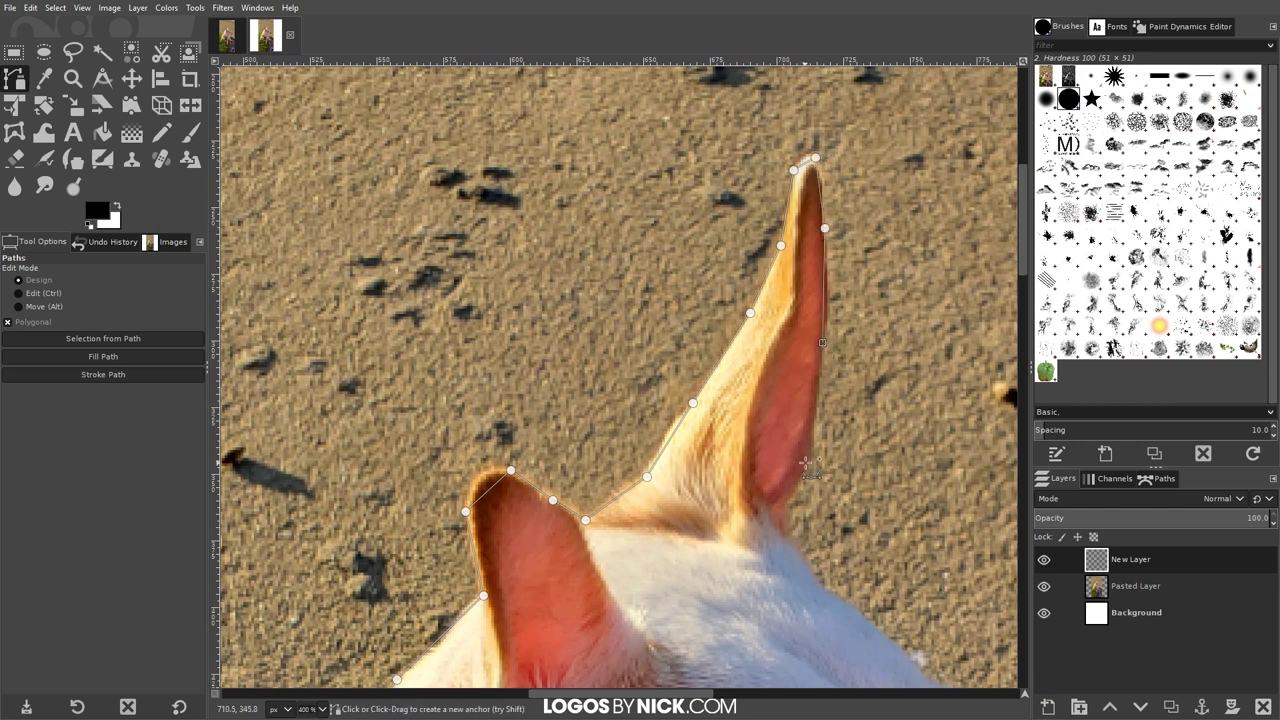
click(787, 531)
key(space)
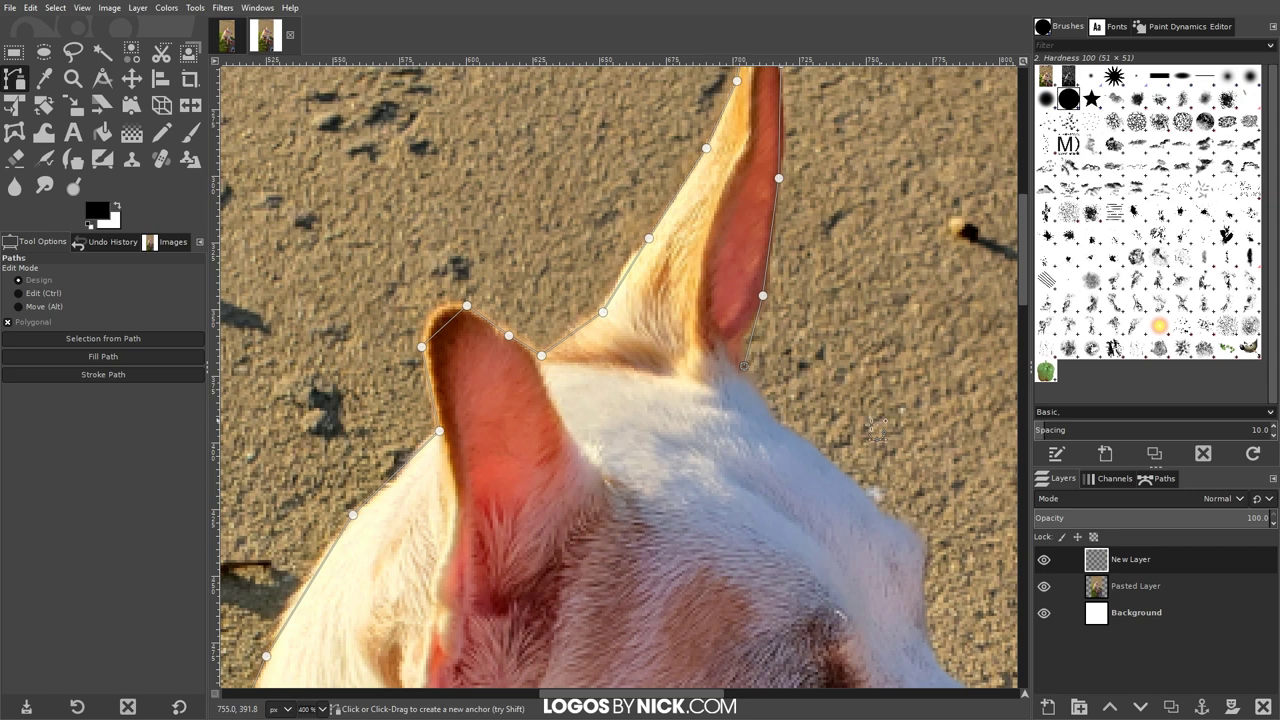
Step: Add anchors from the right ear's rear base down the back of the head
click(780, 424)
key(space)
click(710, 355)
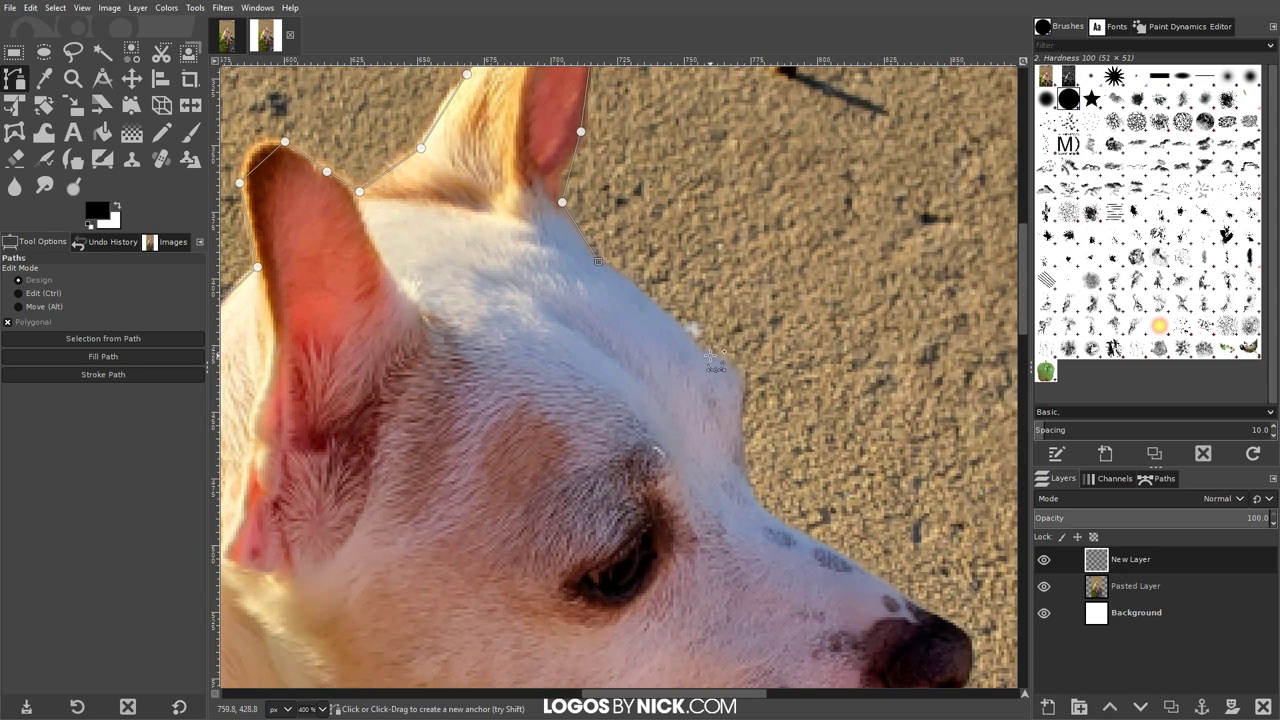
click(738, 391)
click(859, 565)
Step: Trace anchors over the top, front and underside of the nose
key(space)
click(757, 363)
click(776, 412)
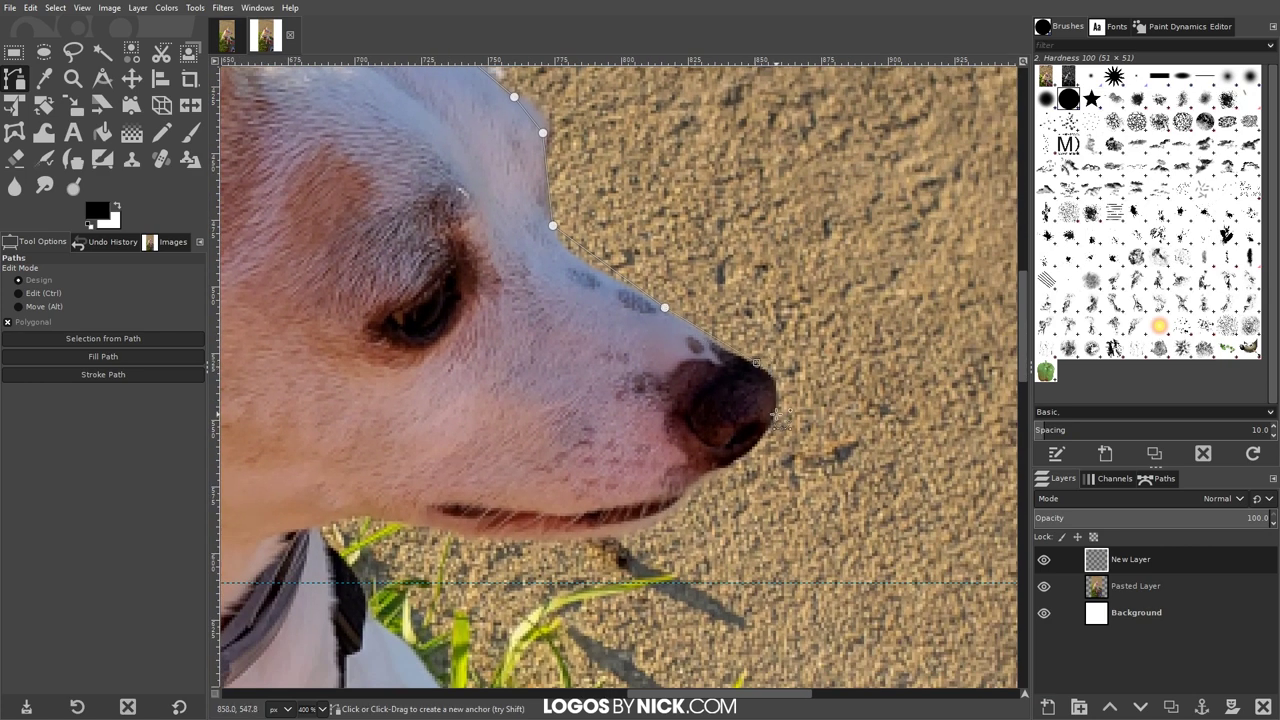
click(724, 461)
click(684, 502)
Step: Trace anchors along the lower lip and jaw, ending the path on the guide
click(456, 528)
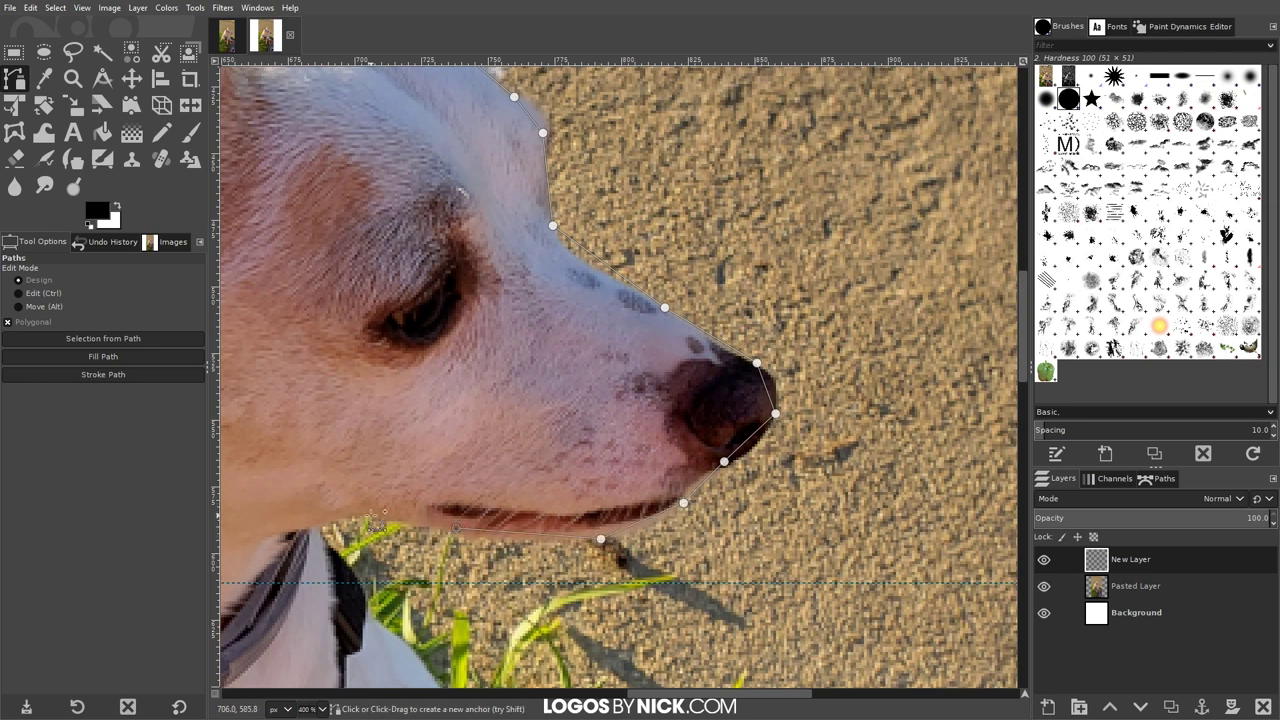
click(359, 513)
ctrl+scroll(403, 553, up, 2)
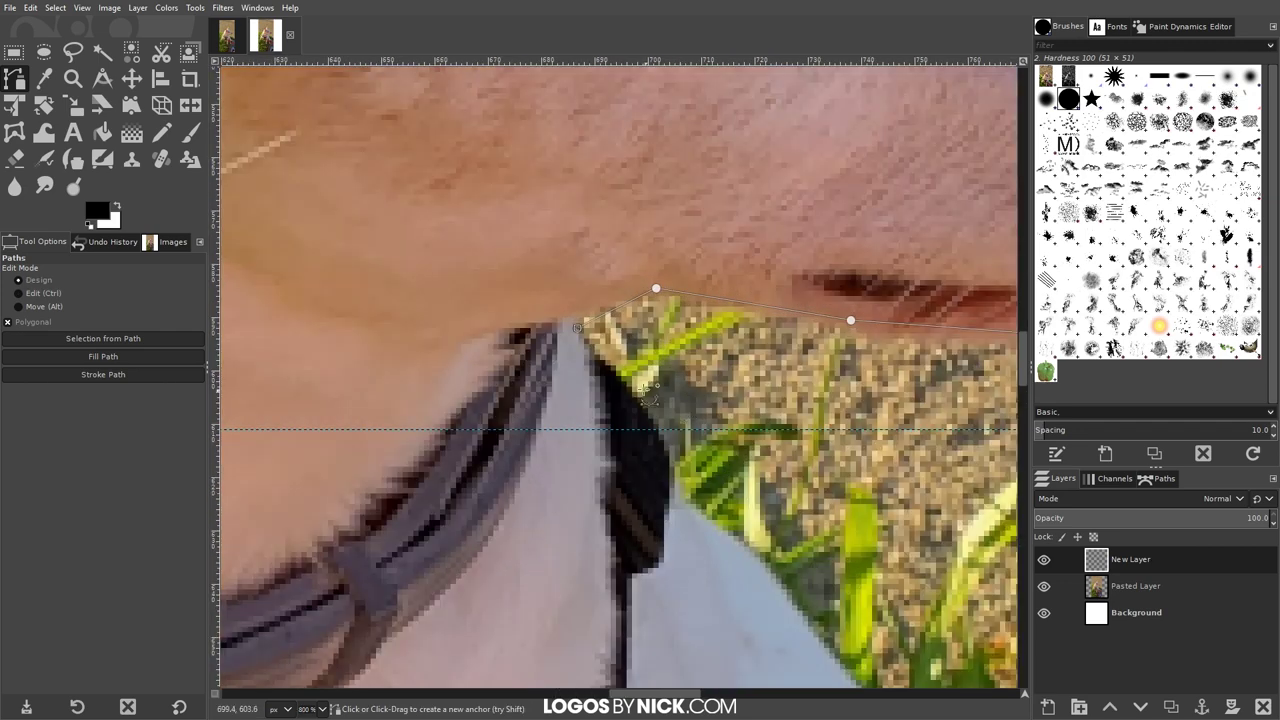
click(622, 381)
click(655, 430)
scroll(484, 454, right, 5)
ctrl+scroll(620, 460, down, 2)
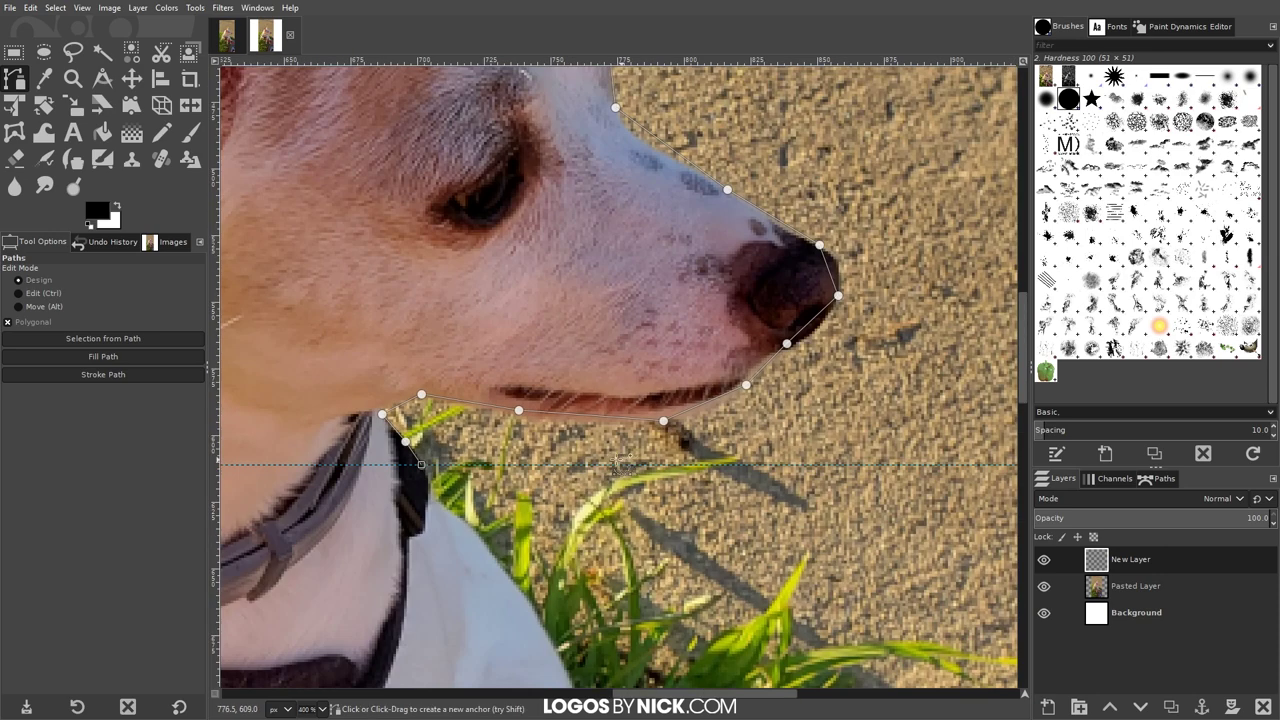
scroll(620, 460, right, 2)
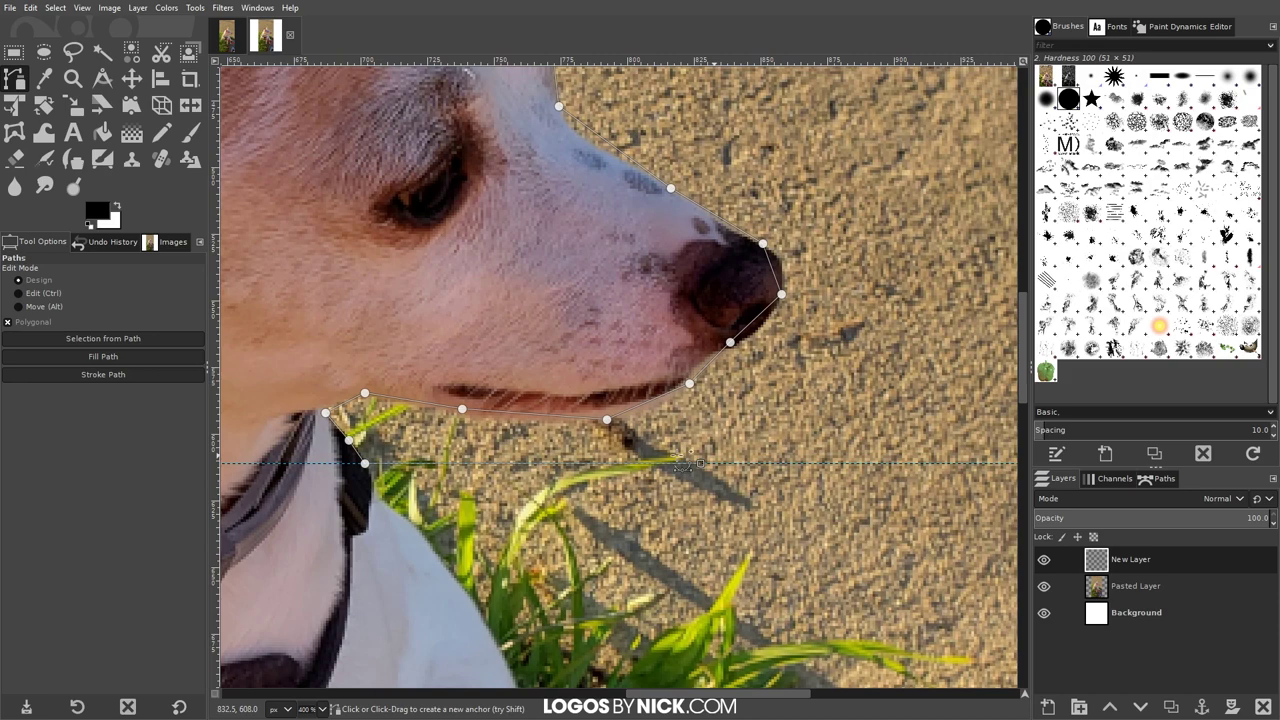
scroll(819, 485, left, 8)
ctrl+scroll(700, 483, down, 4)
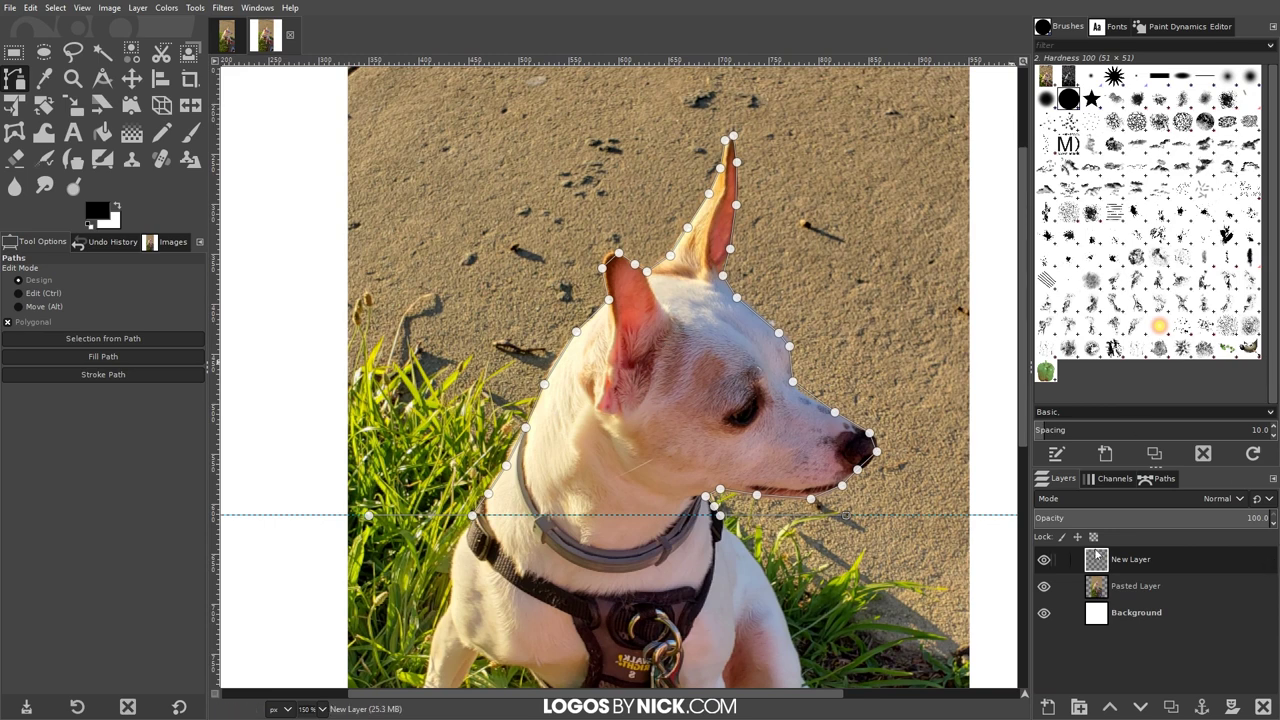
Step: Hide the dog photo layer so only the path shows
click(1113, 588)
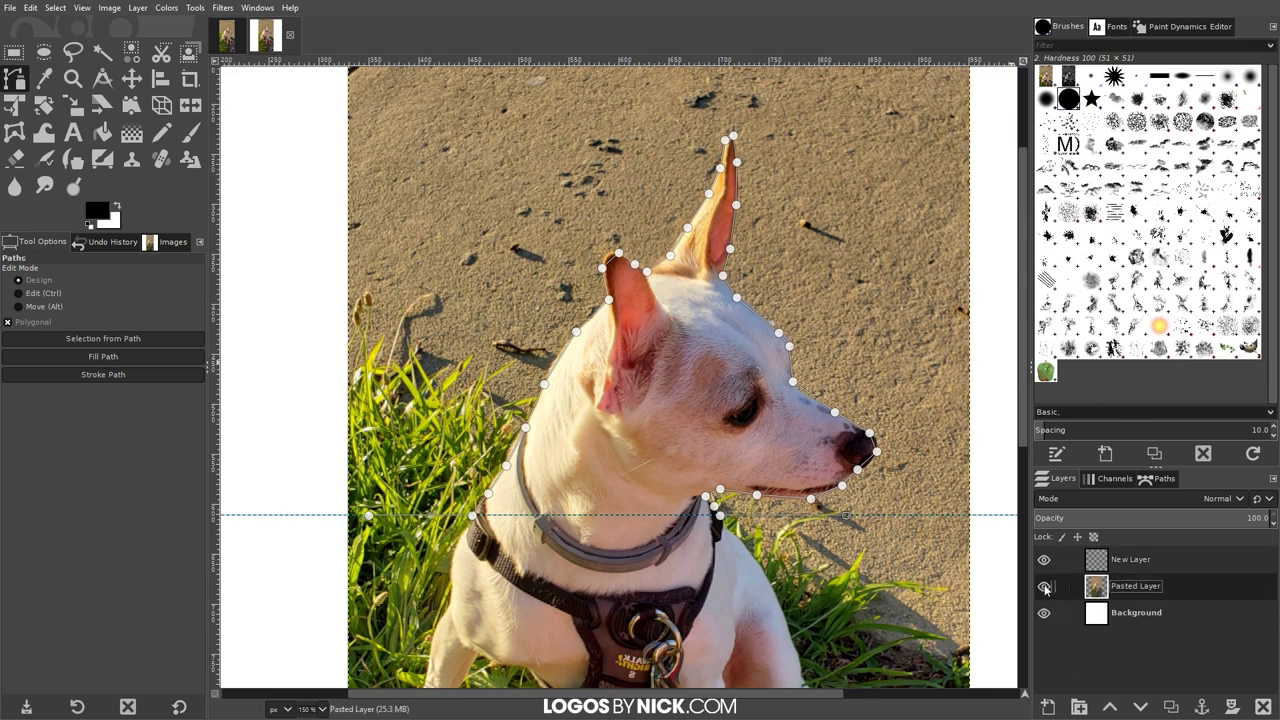
click(1045, 588)
scroll(691, 557, right, 3)
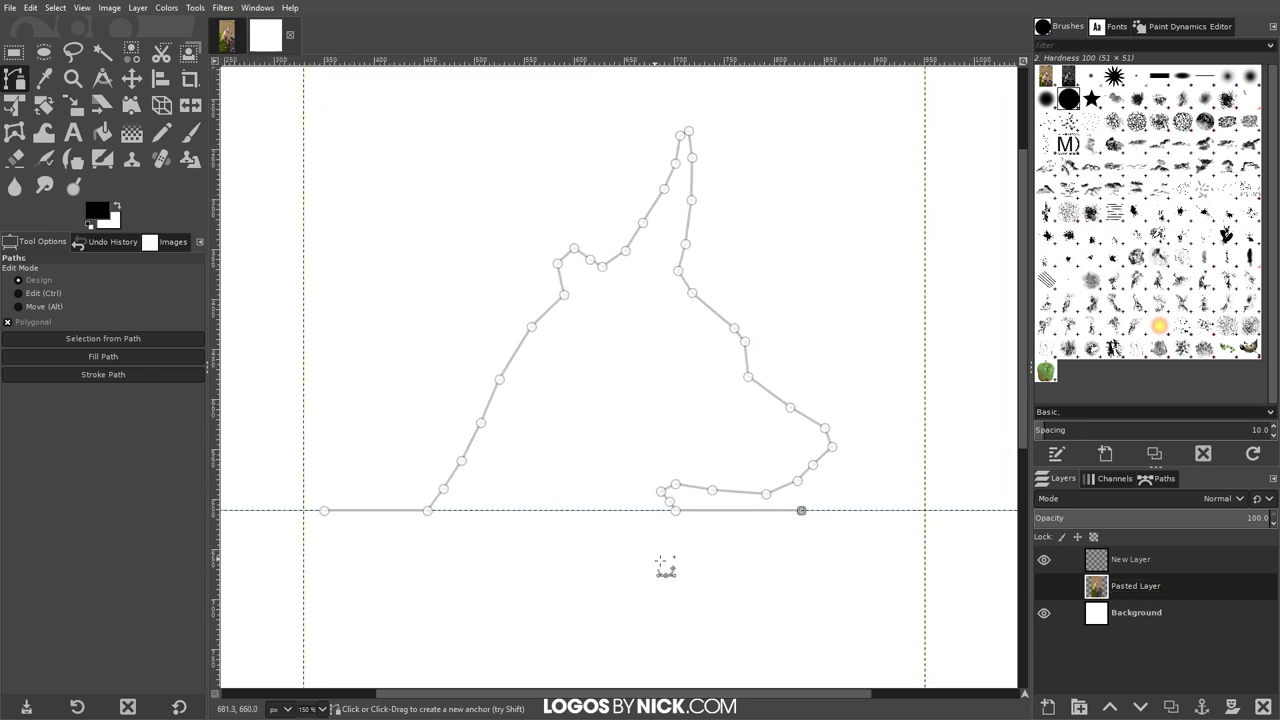
key(space)
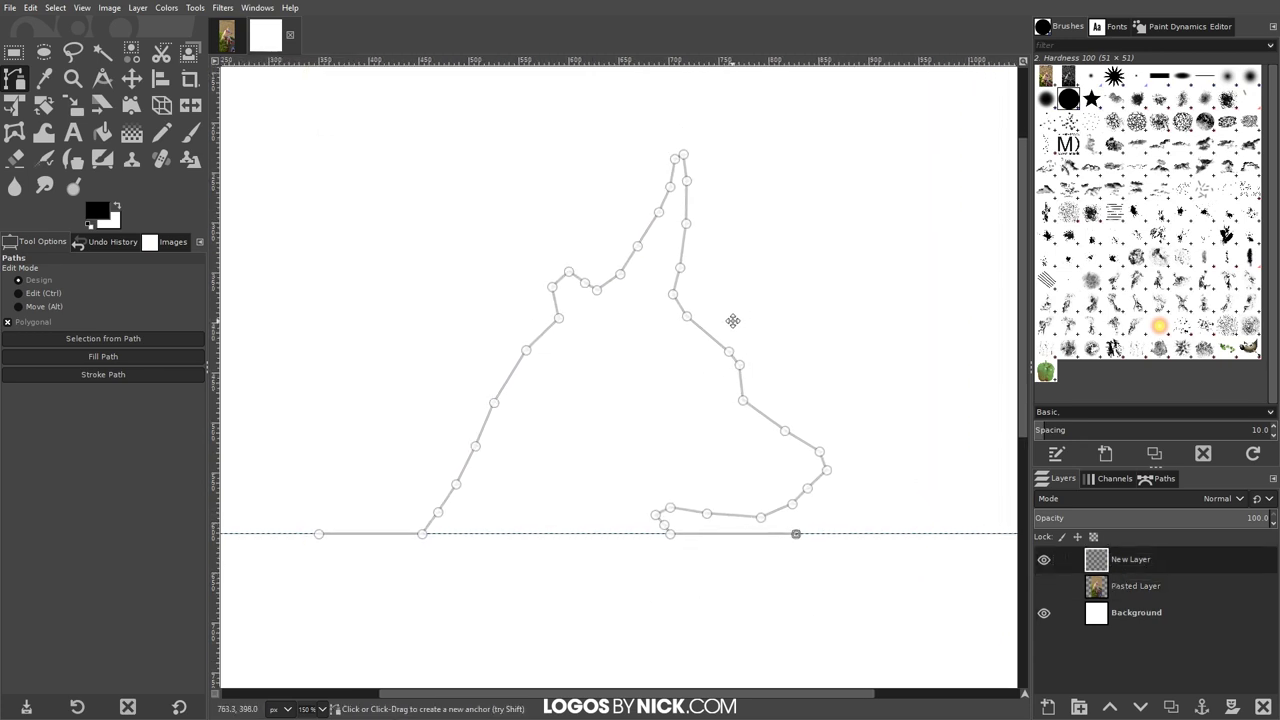
Step: Stroke the path as a solid black line with round caps using the Line dash preset
click(30, 8)
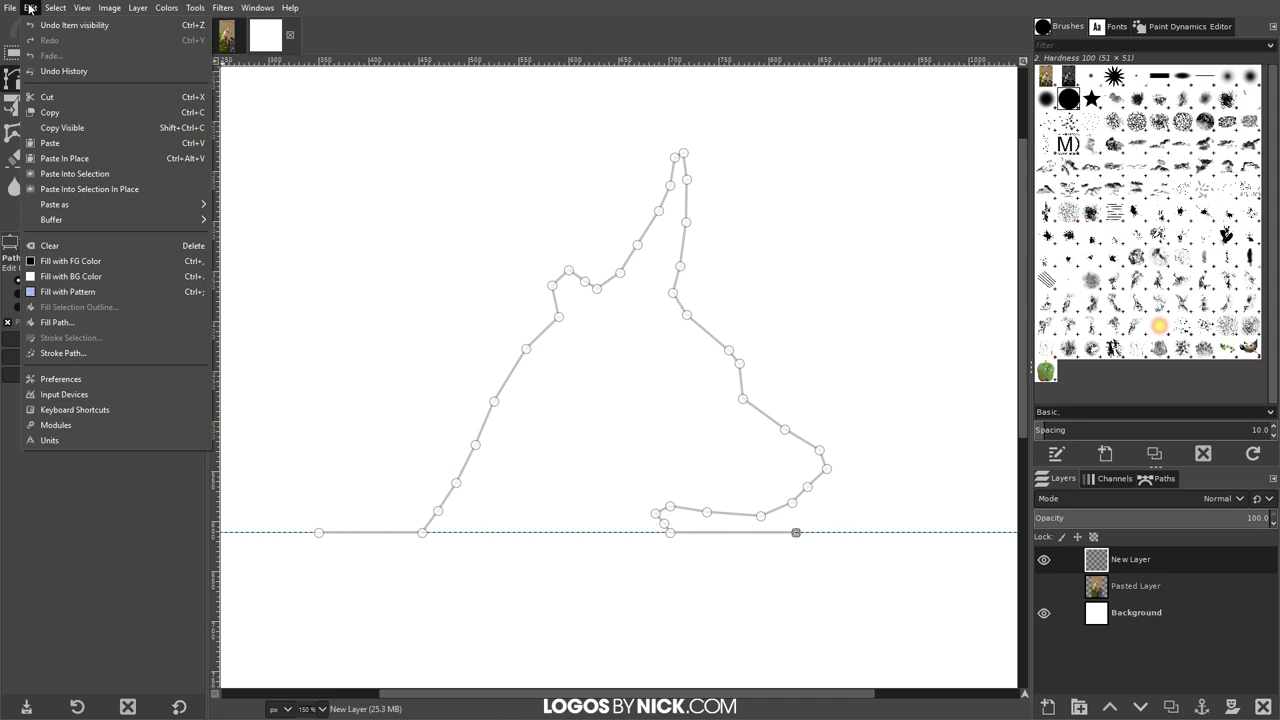
click(68, 353)
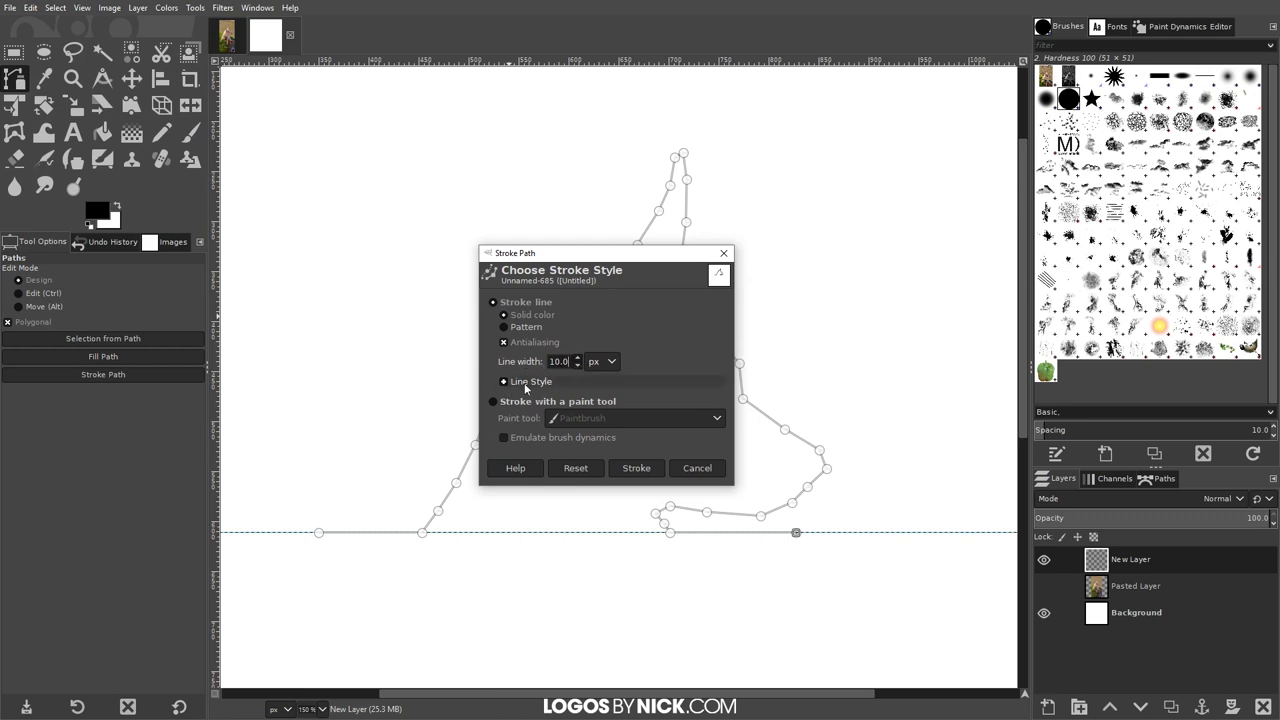
click(524, 382)
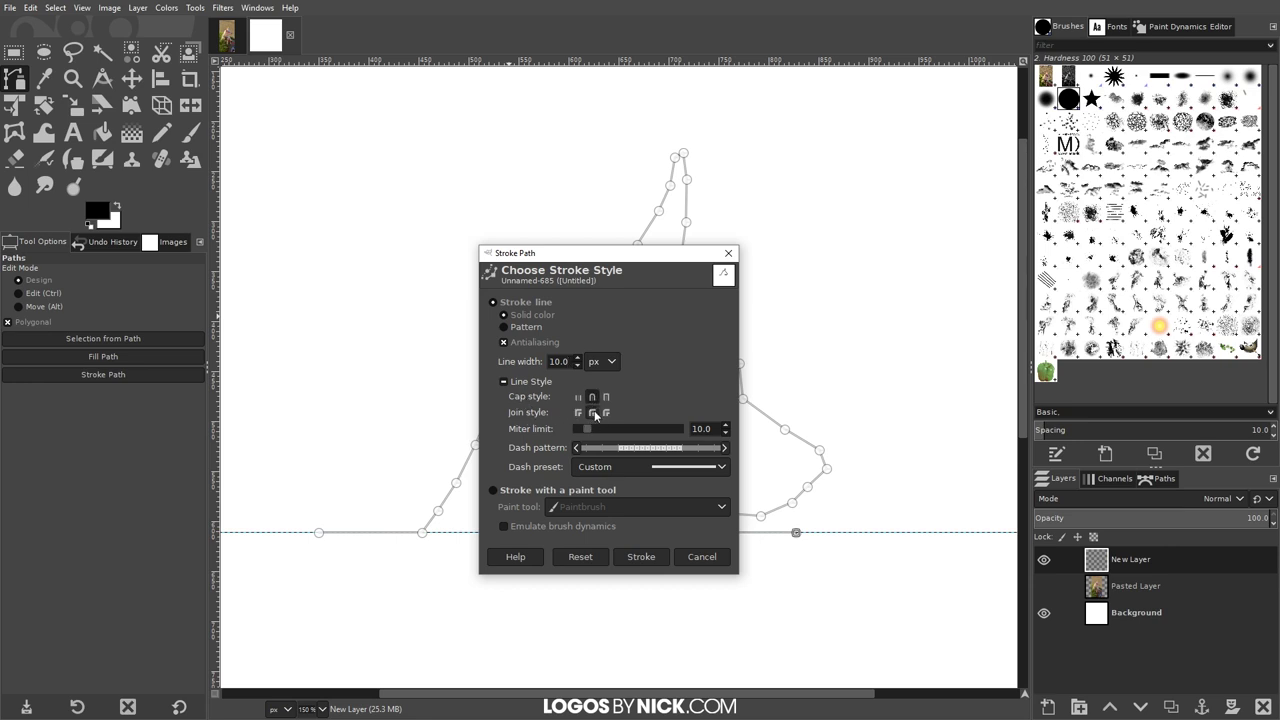
click(593, 397)
click(669, 466)
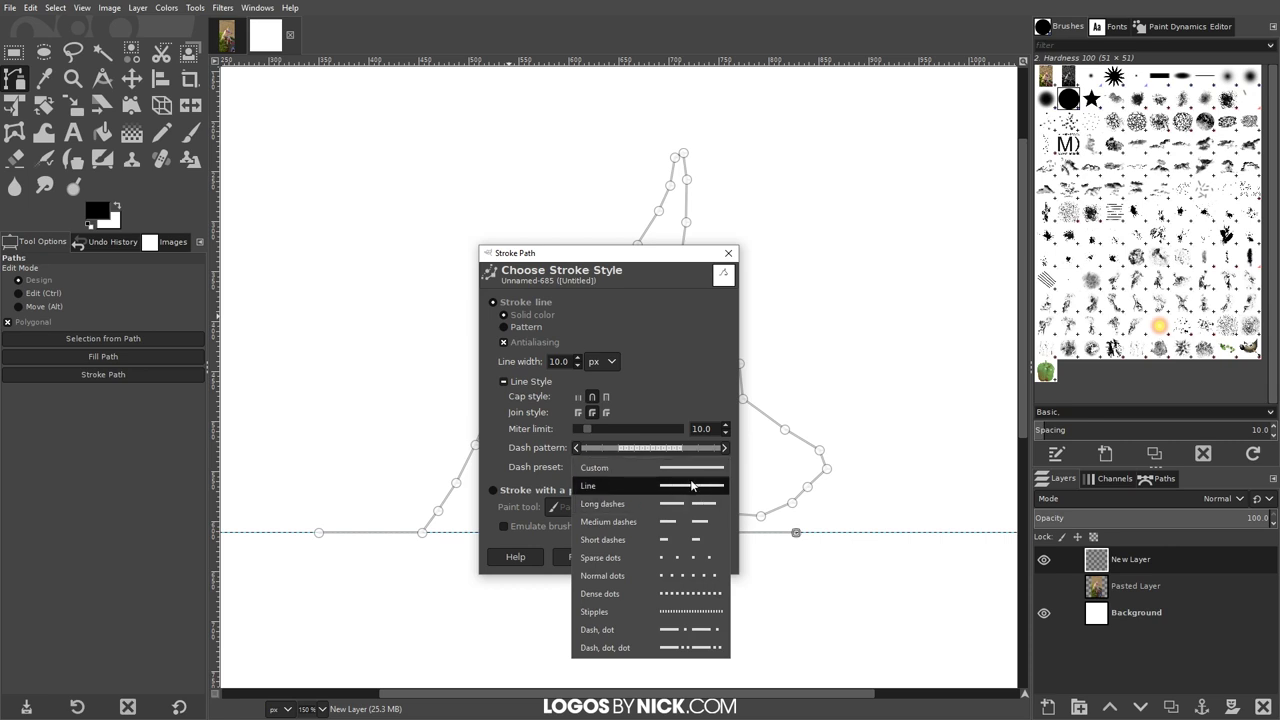
click(692, 485)
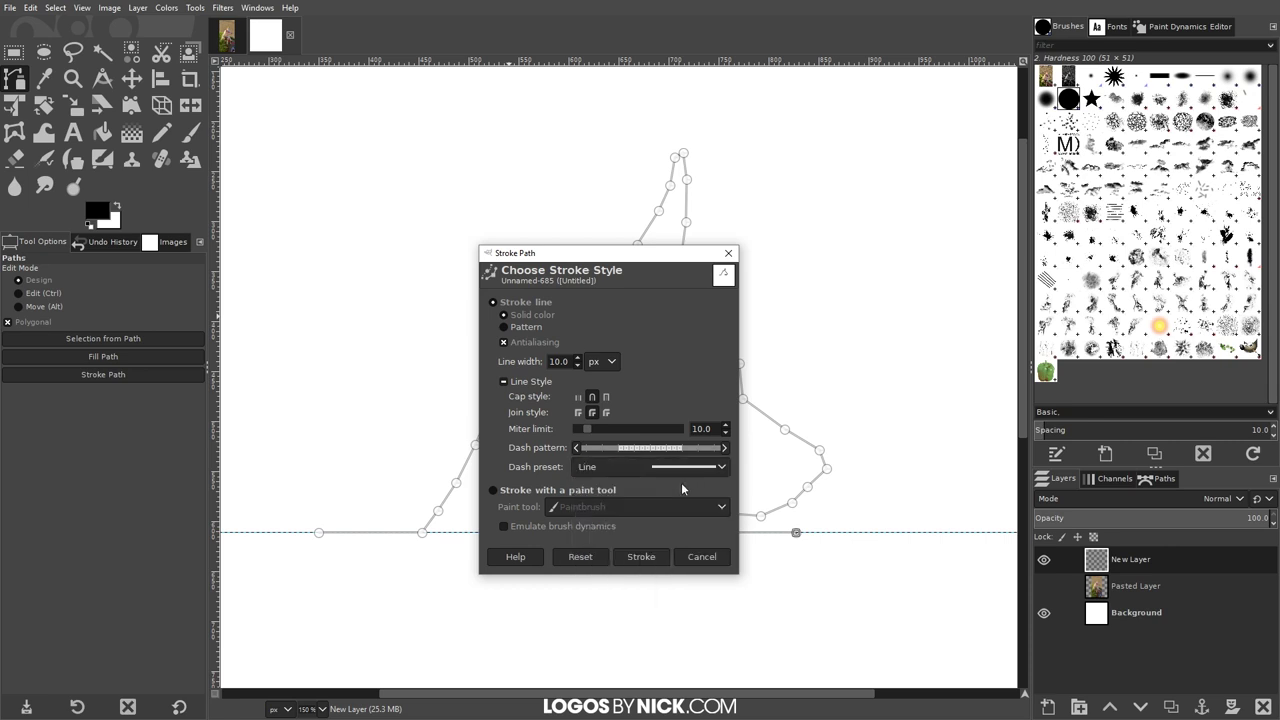
click(640, 558)
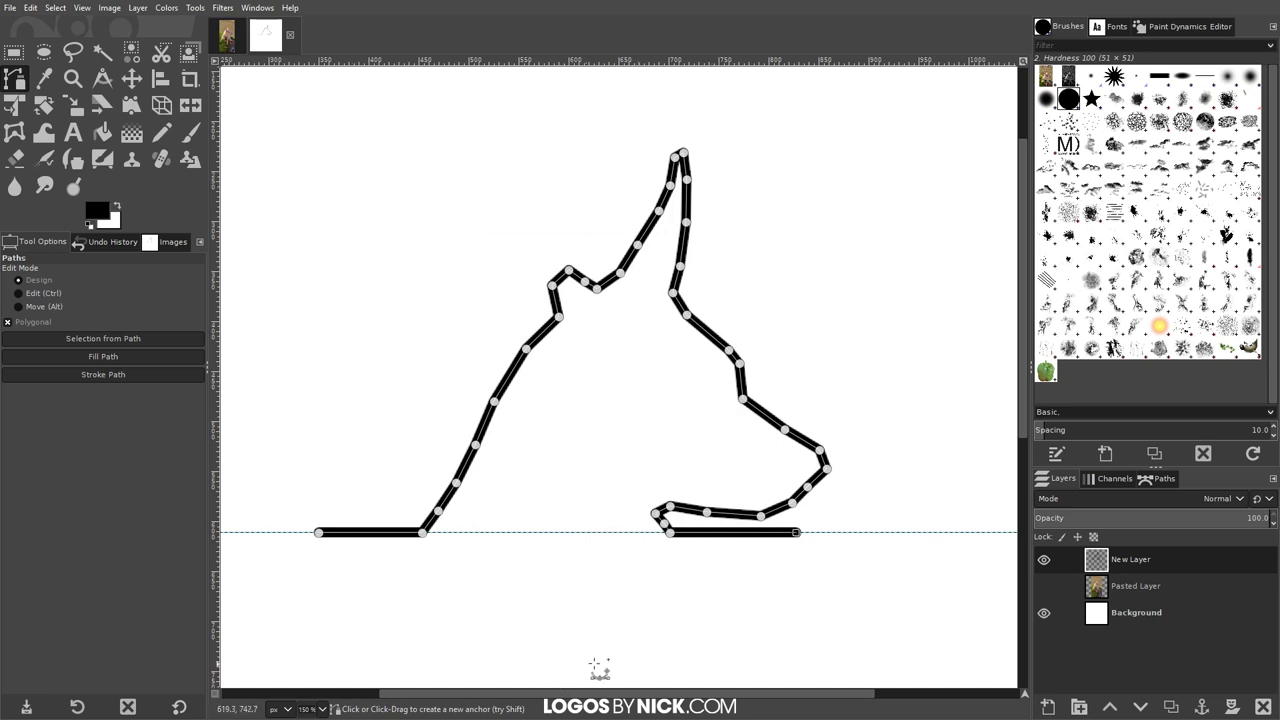
Step: Crop the outline layer to its content and view it at 100%
drag(625, 309, 651, 326)
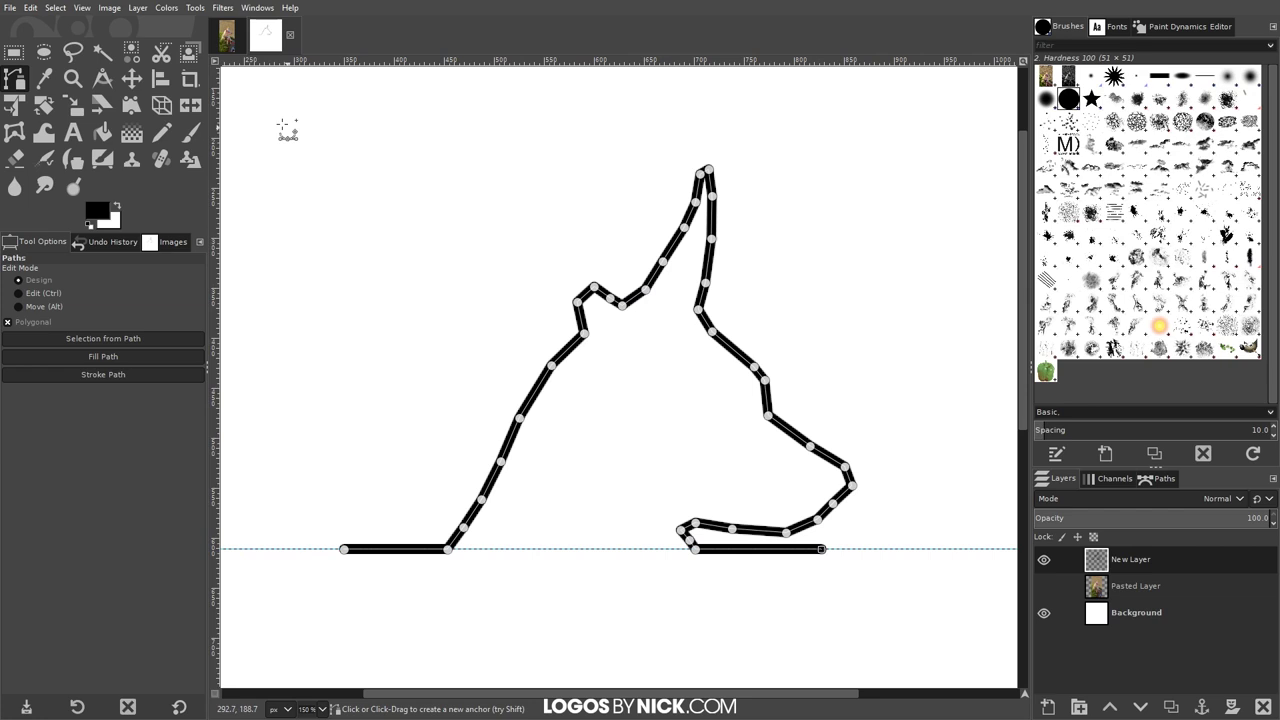
key(m)
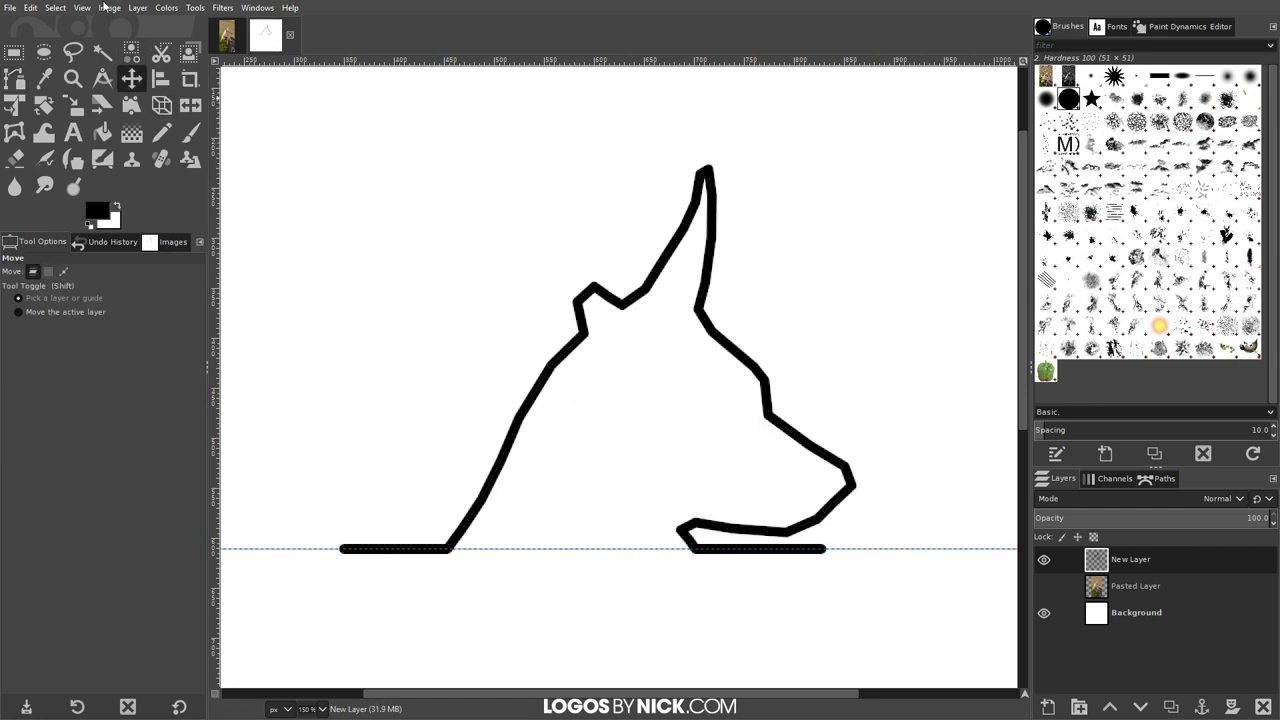
click(148, 7)
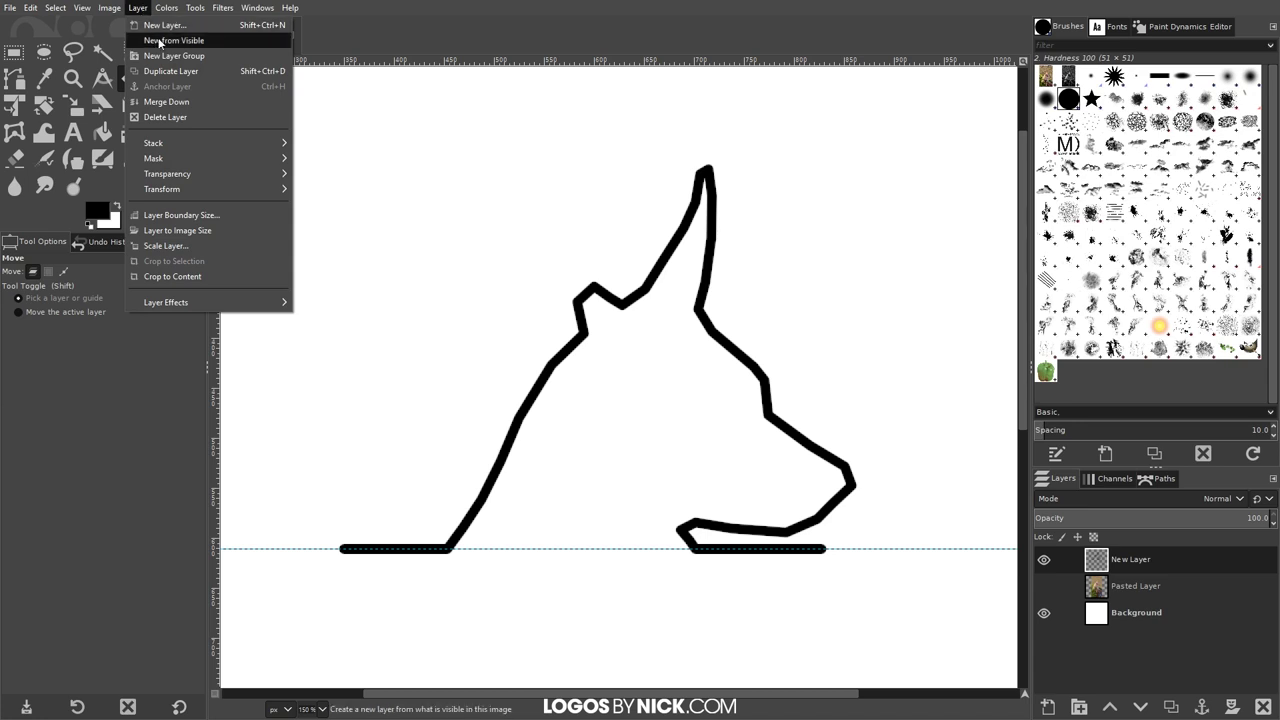
click(193, 277)
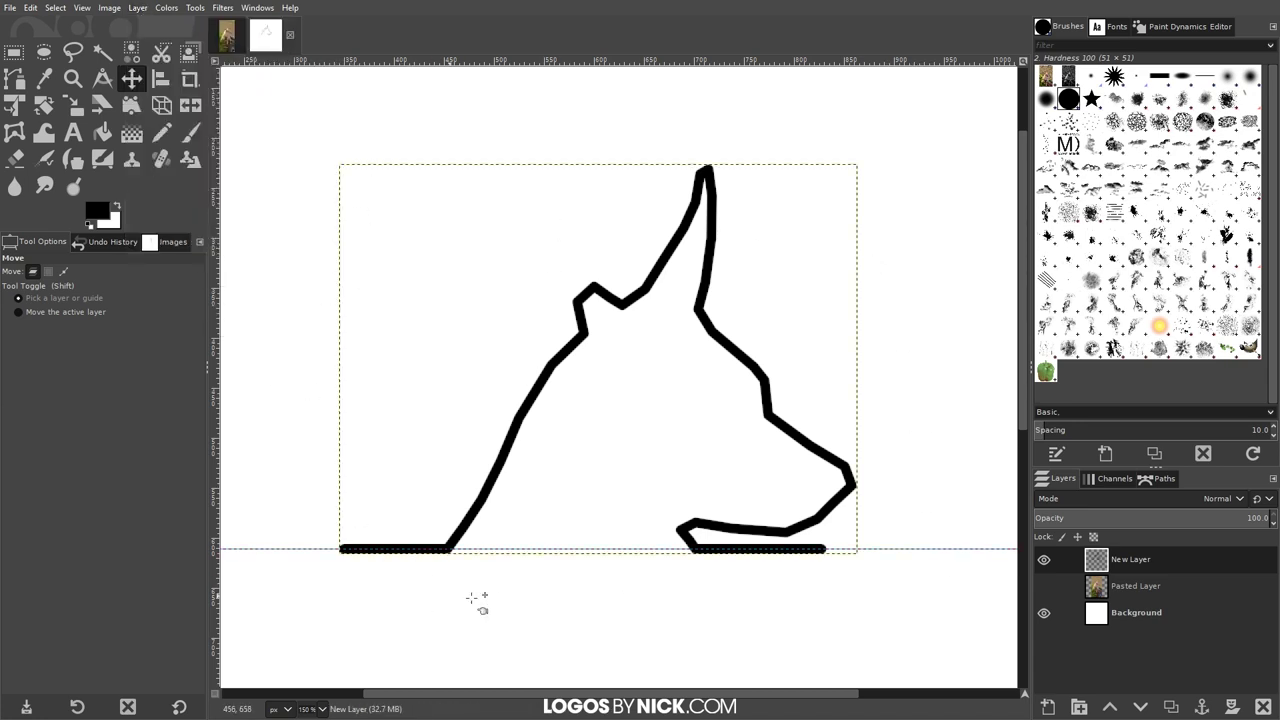
key(1)
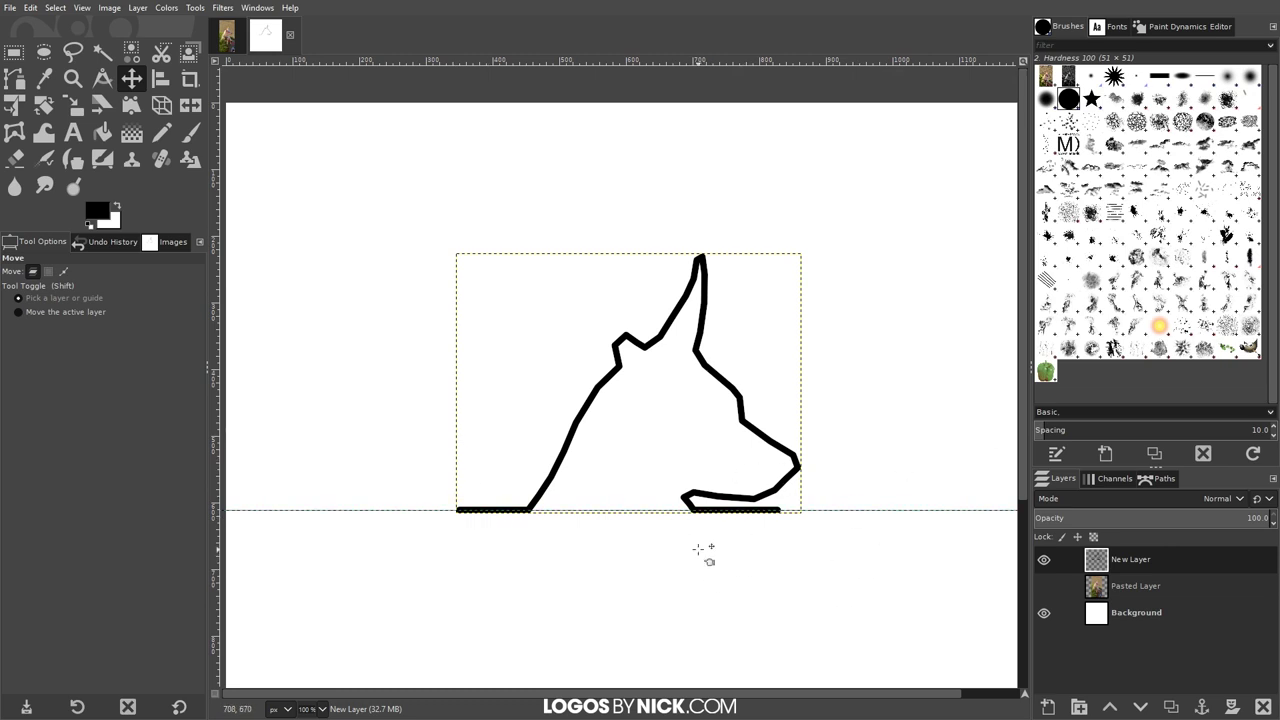
Step: Add a new transparent 1280 × 1280 layer on top
click(1047, 706)
click(1134, 668)
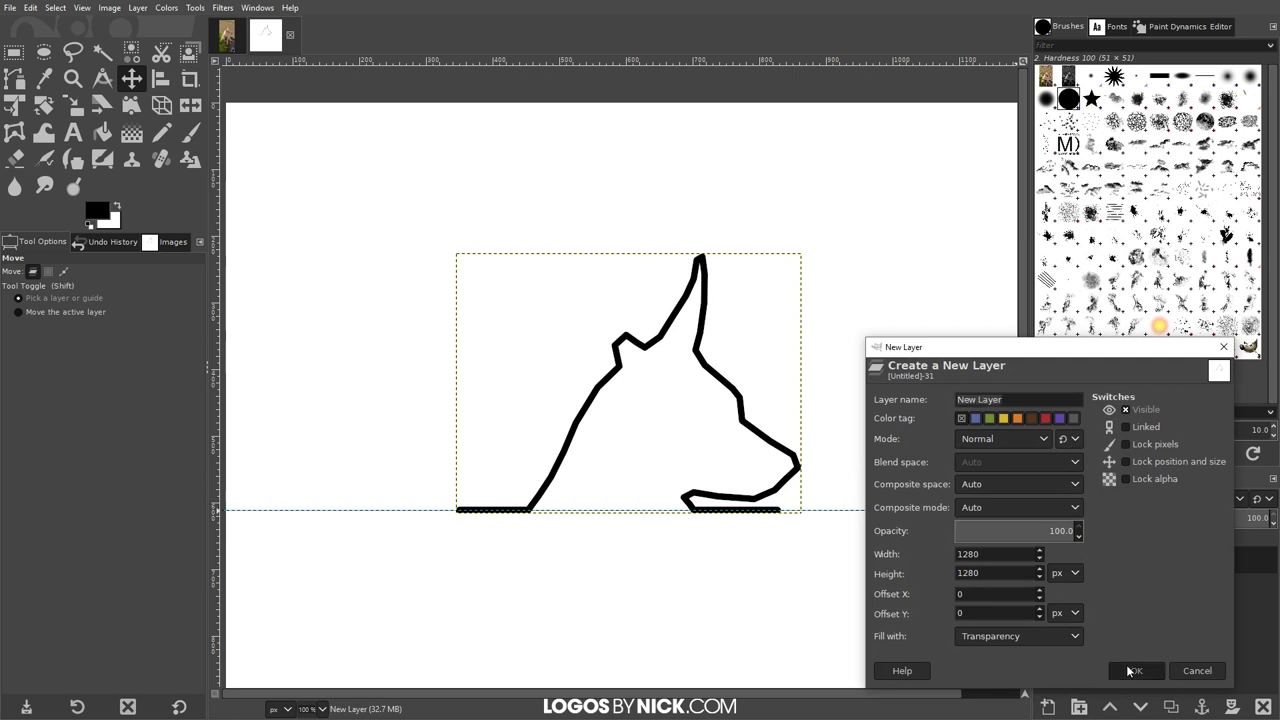
drag(858, 485, 873, 466)
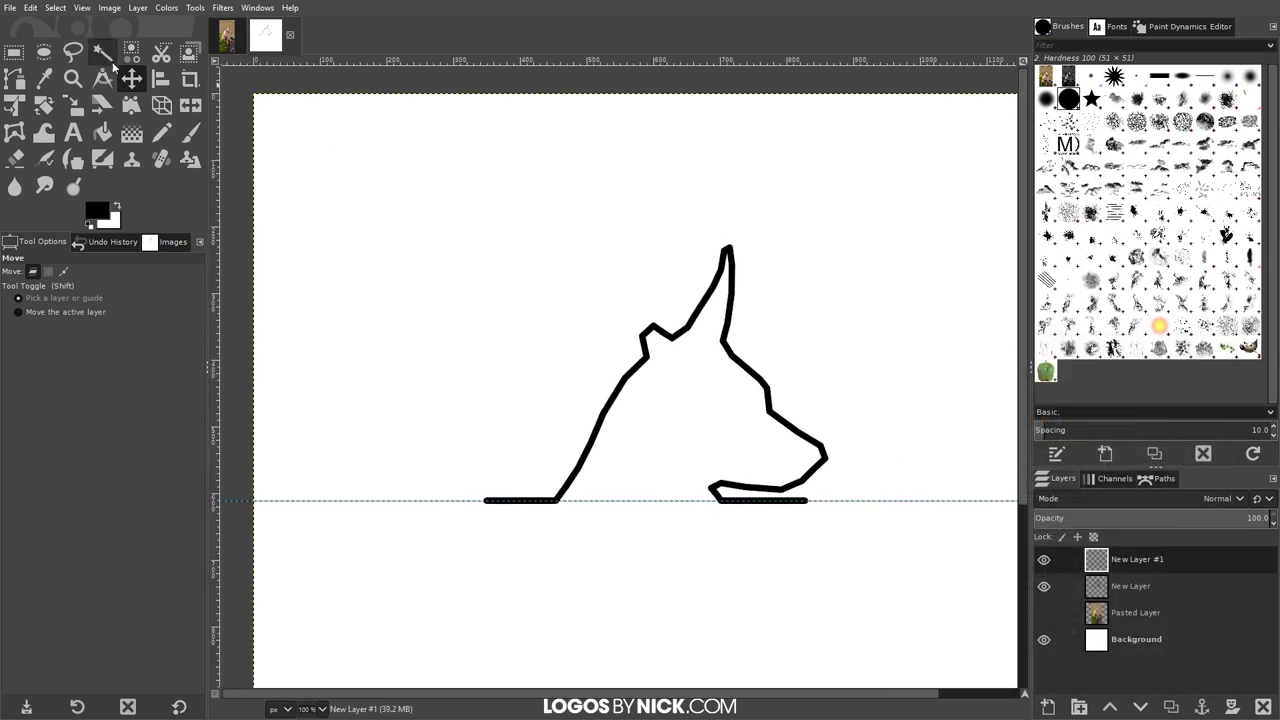
Step: Draw a heartbeat path along the baseline: flat lead, first peak, dip, tall peak, flat tail
click(14, 78)
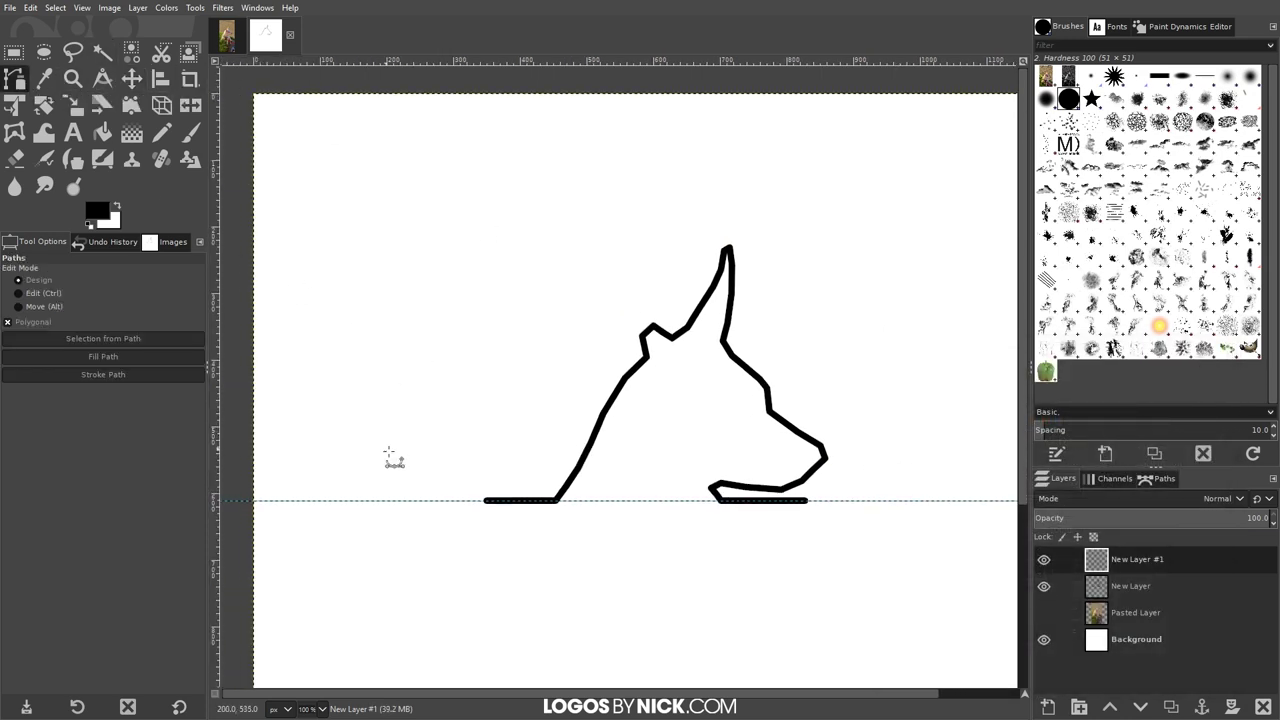
scroll(370, 505, up, 2)
scroll(480, 491, left, 3)
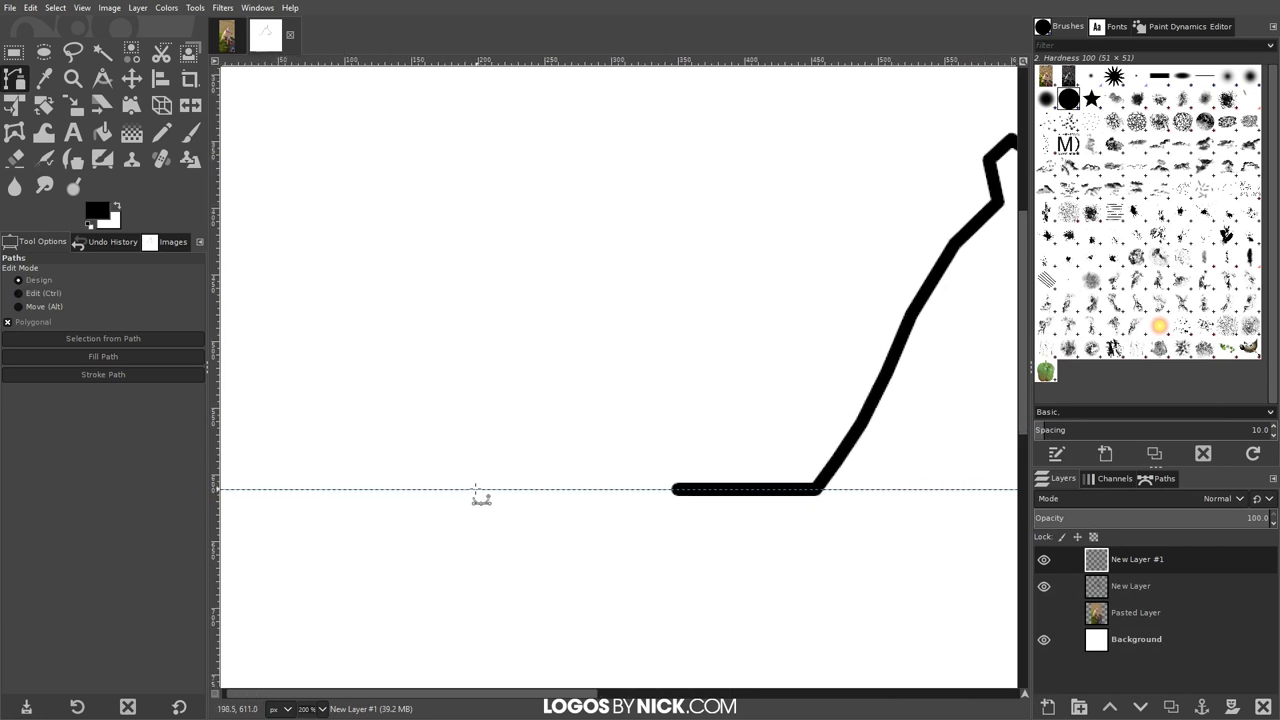
click(417, 483)
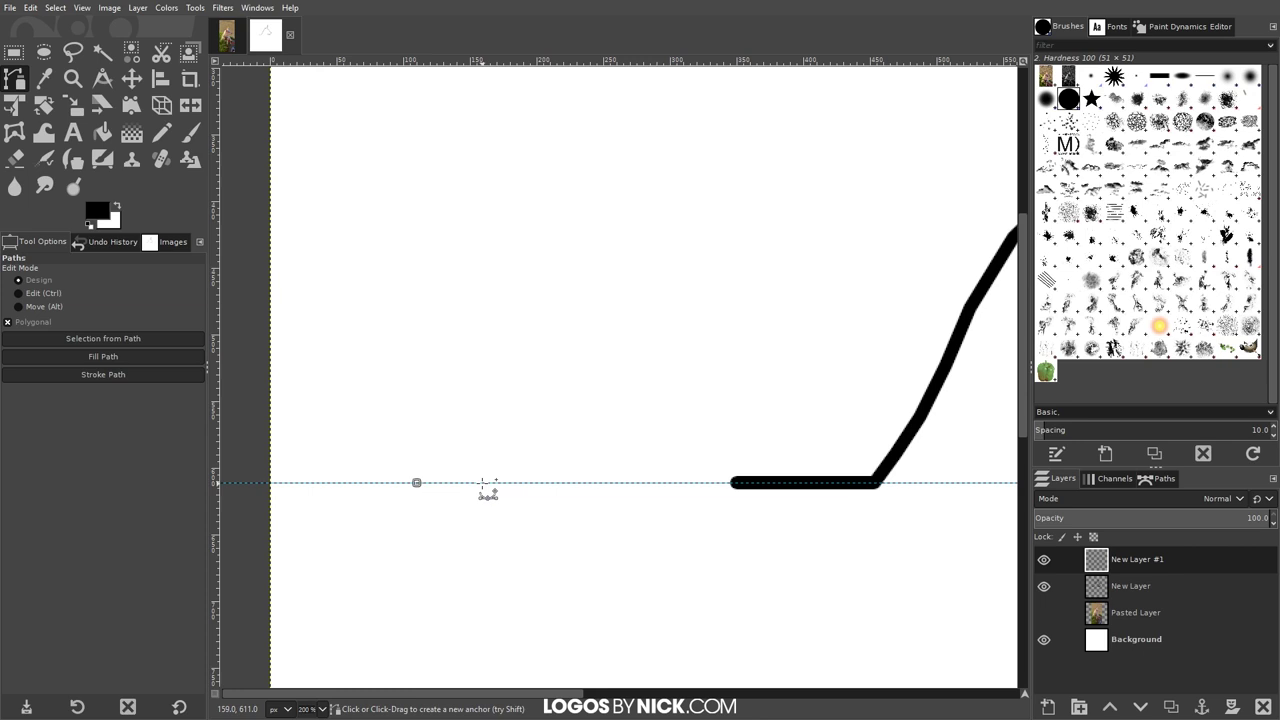
click(482, 483)
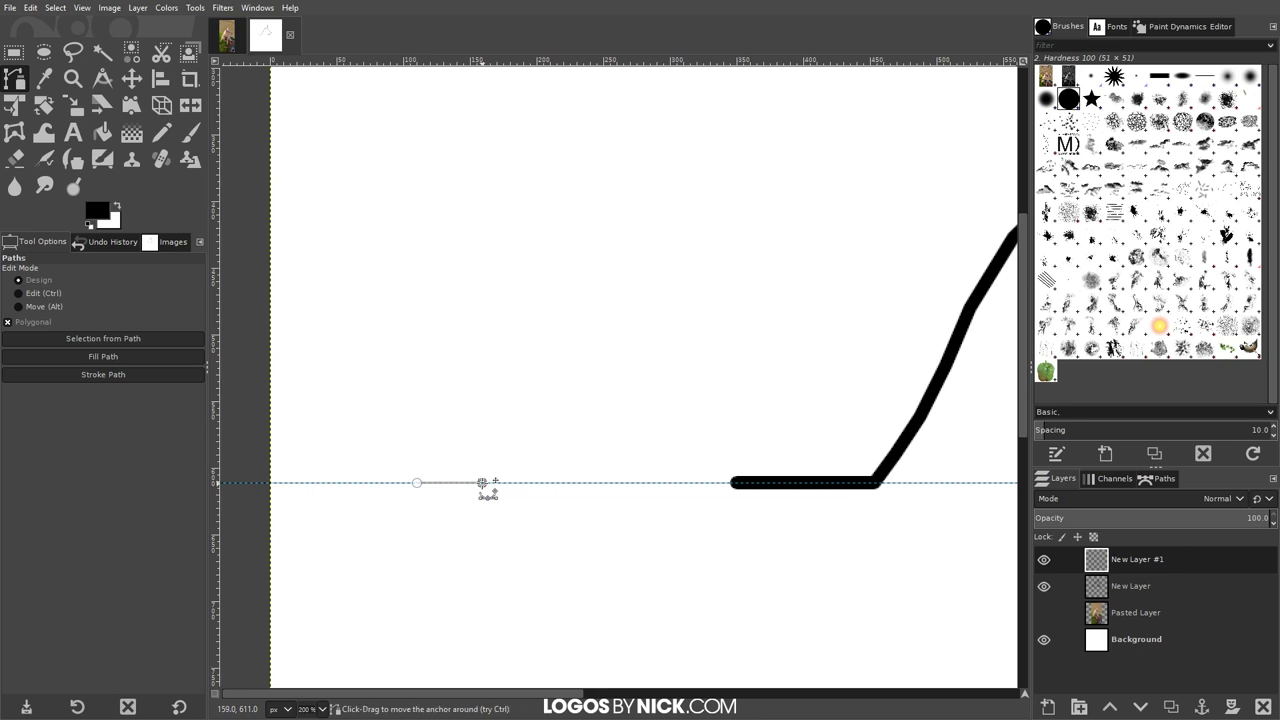
click(518, 374)
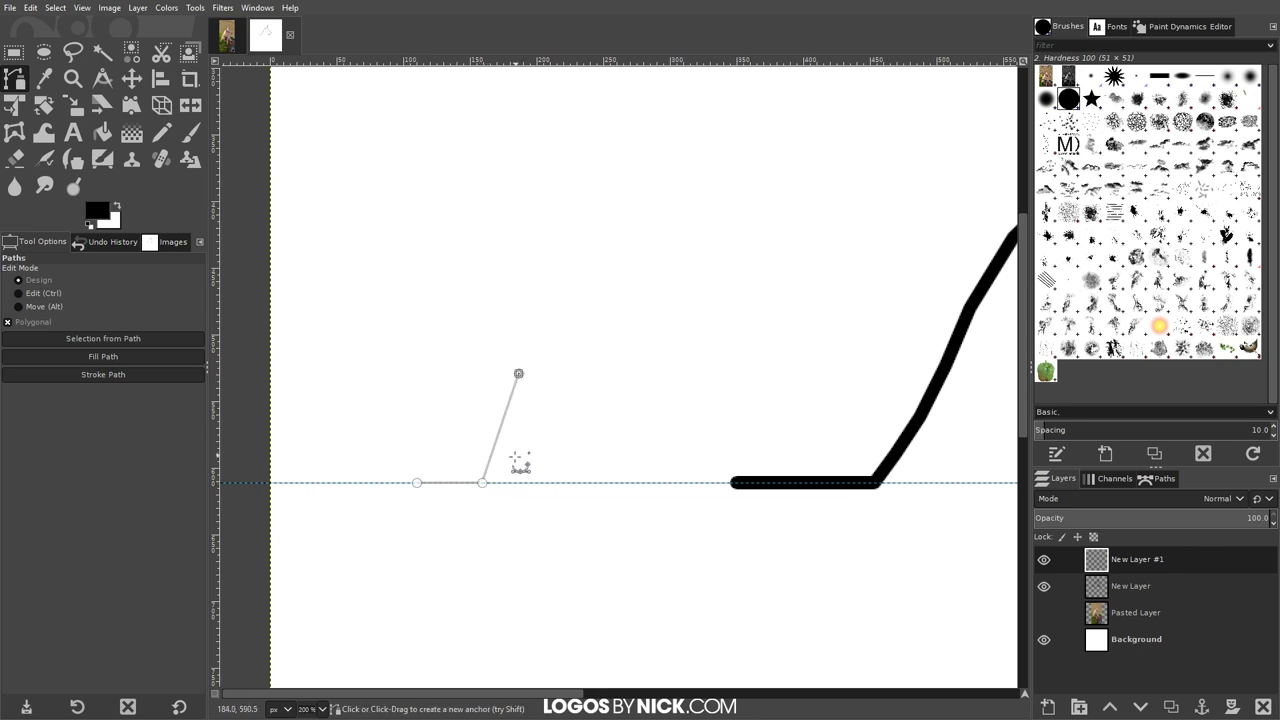
click(540, 599)
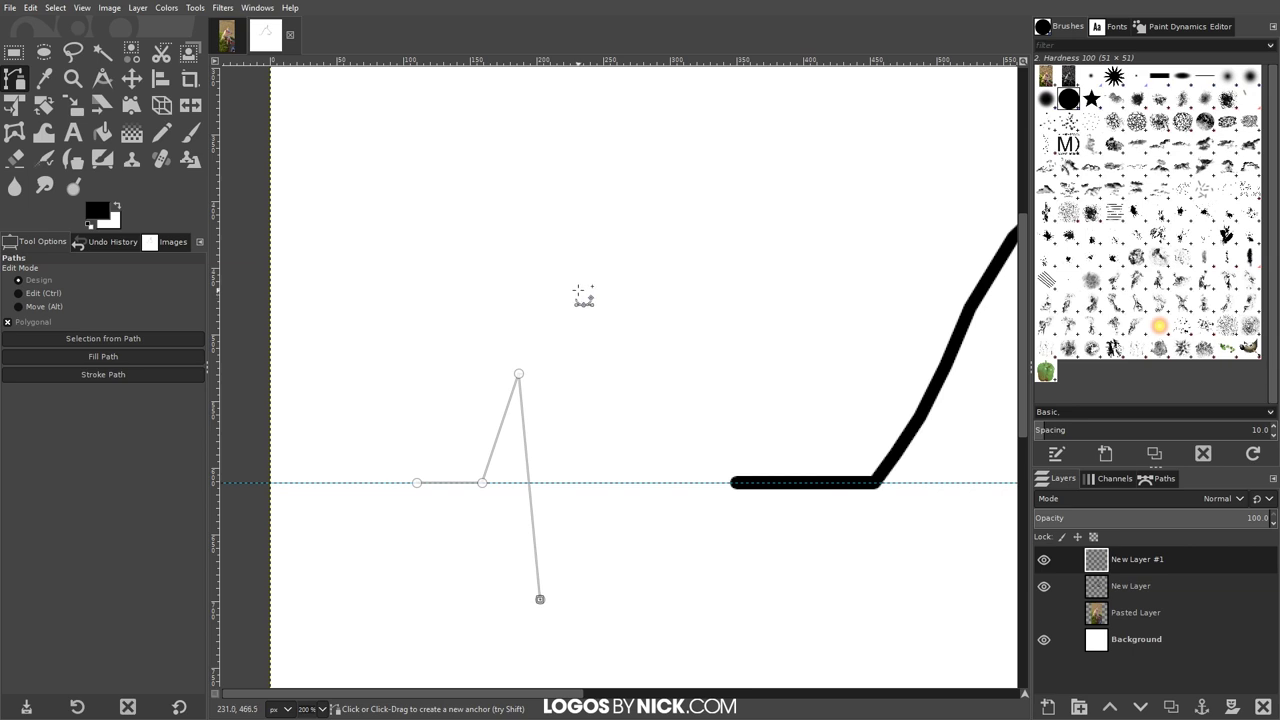
click(578, 292)
click(589, 483)
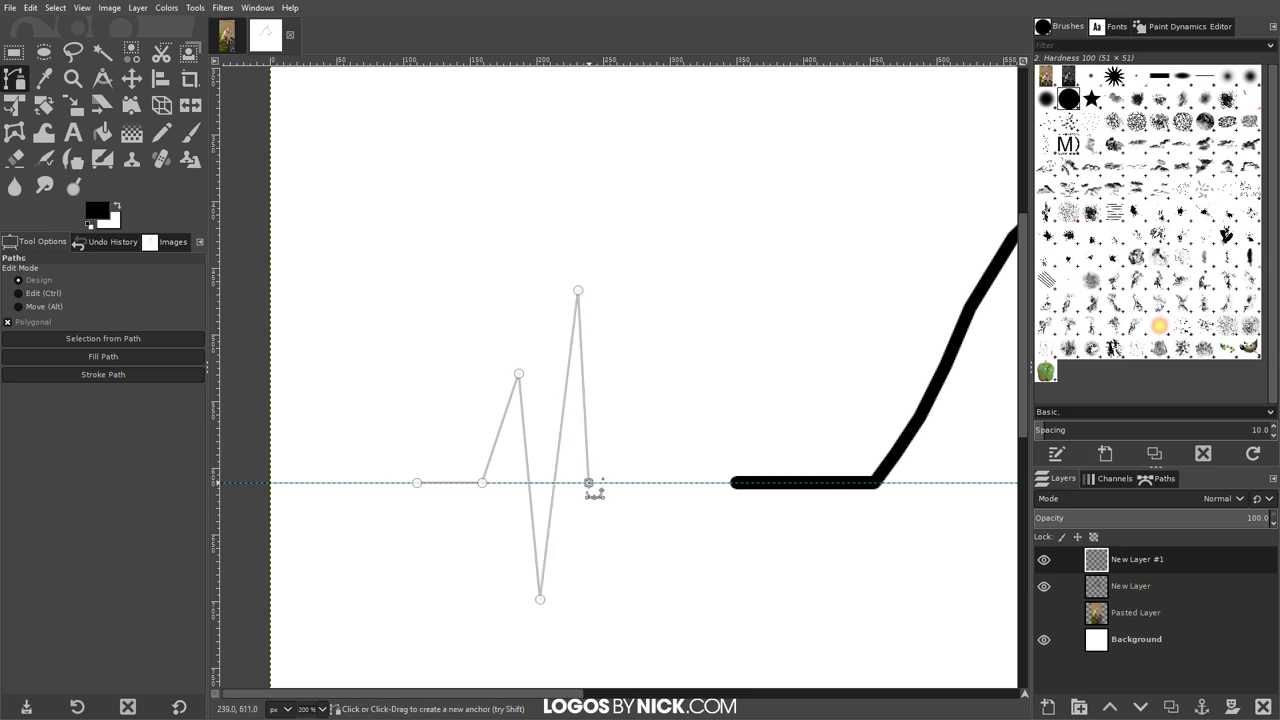
click(648, 483)
Step: Refine the heartbeat by raising the dip and lowering both peaks slightly
drag(541, 600, 550, 565)
drag(518, 375, 509, 364)
drag(577, 282, 559, 318)
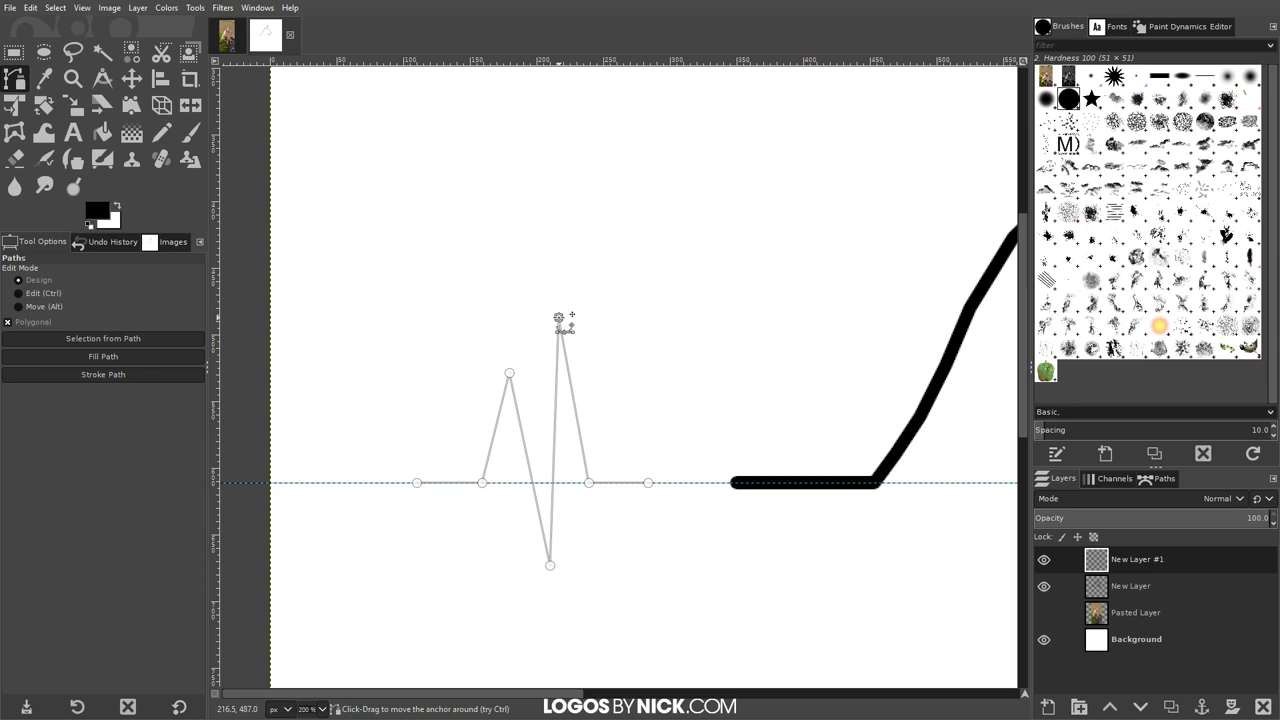
drag(550, 565, 537, 543)
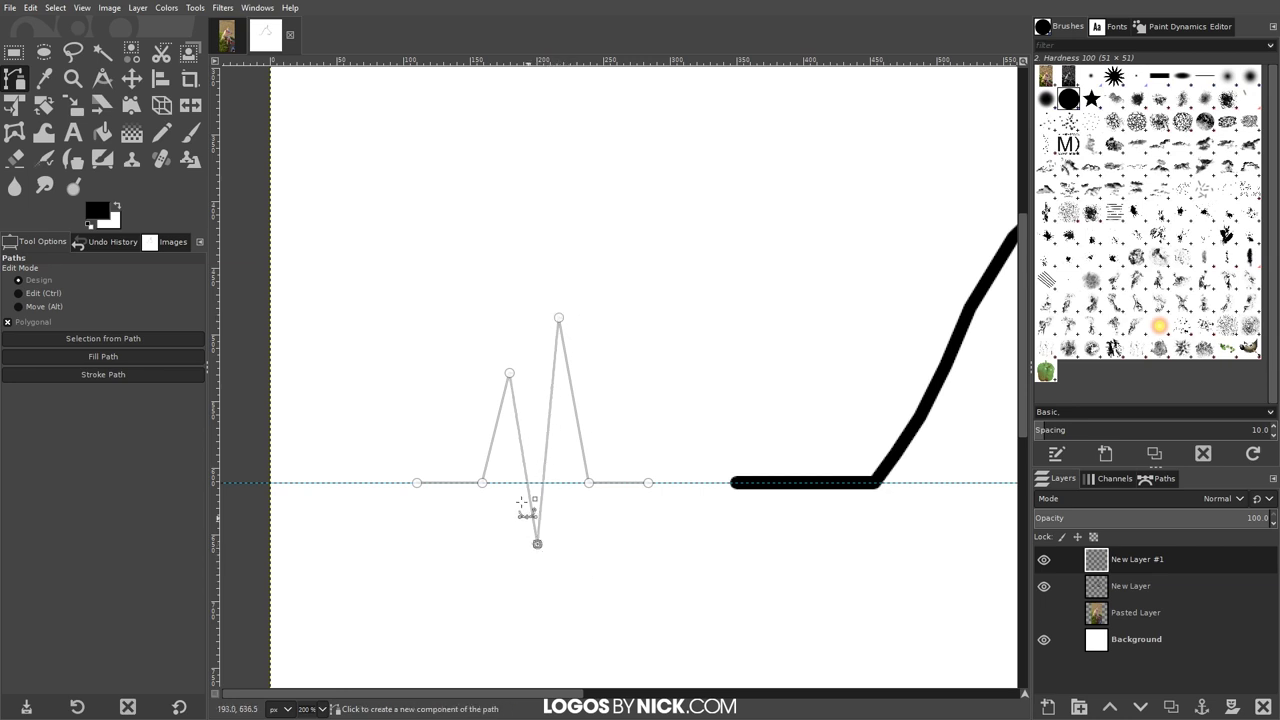
mouse_move(509, 373)
mouse_down()
mouse_move(501, 400)
mouse_move(499, 385)
mouse_up()
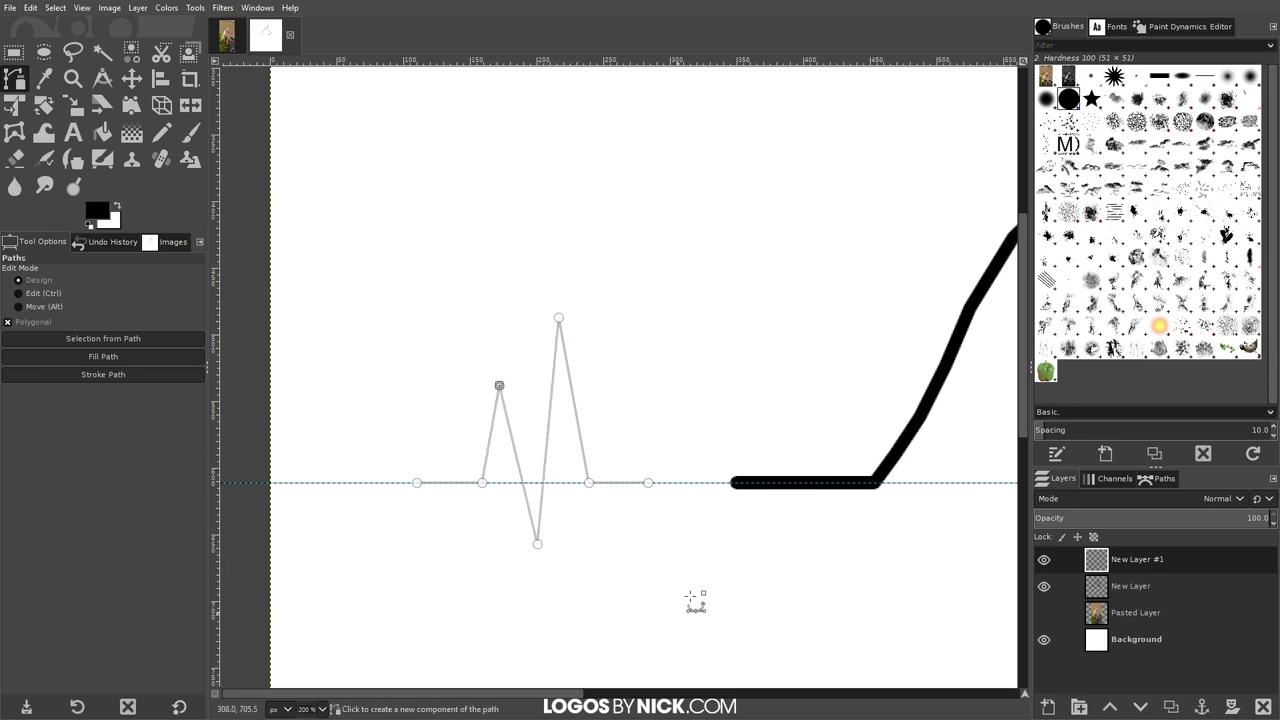
mouse_move(677, 517)
mouse_down()
mouse_move(628, 546)
mouse_move(691, 514)
mouse_up()
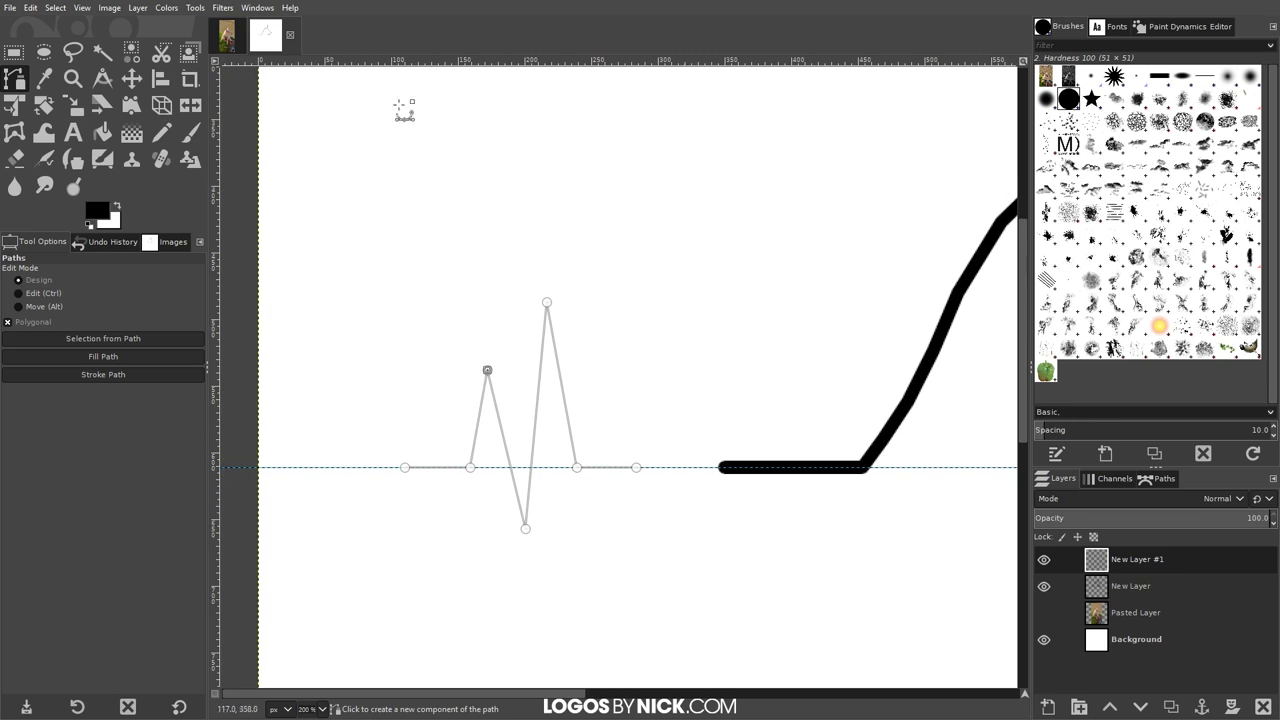
Step: Stroke the heartbeat path as a 10 px black line
click(30, 7)
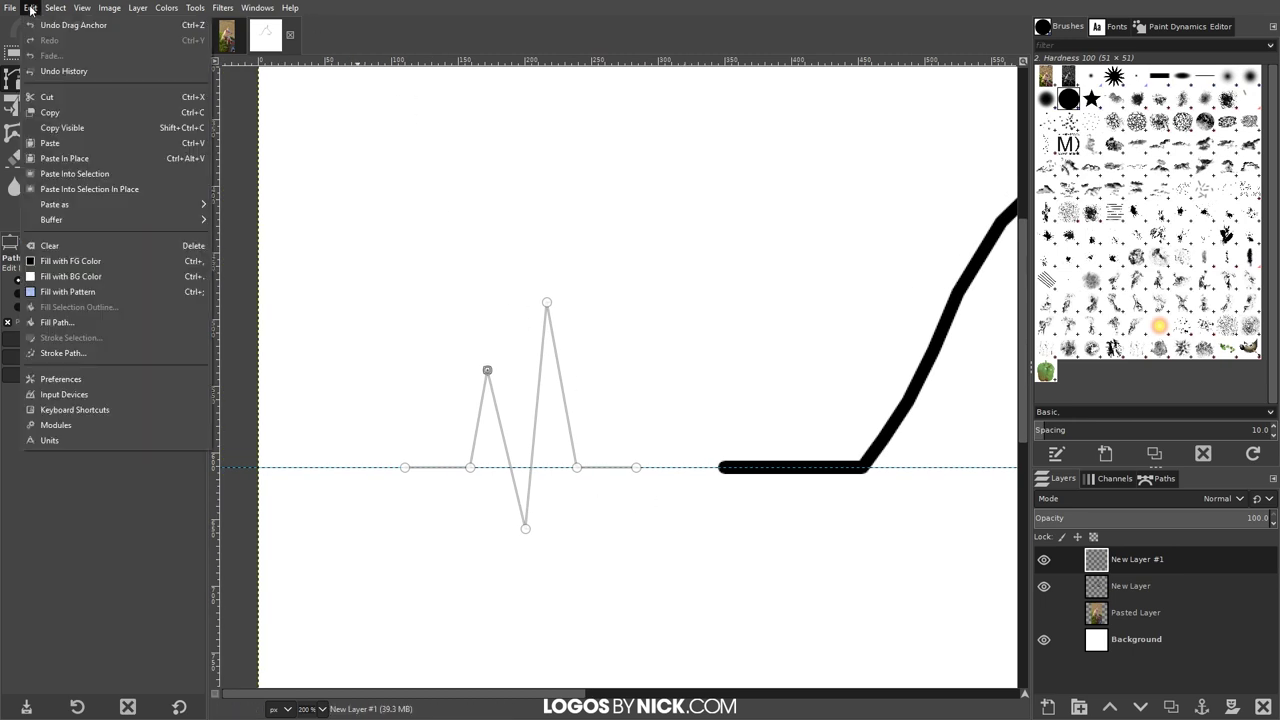
click(68, 355)
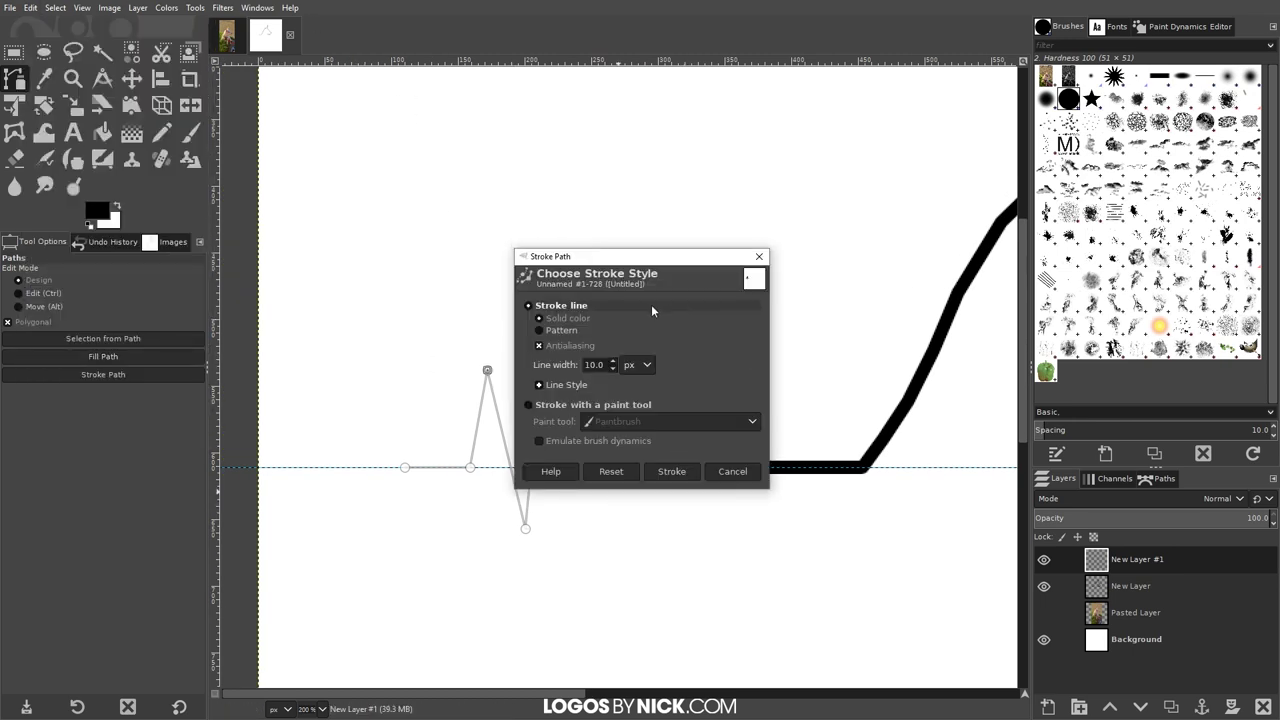
click(672, 471)
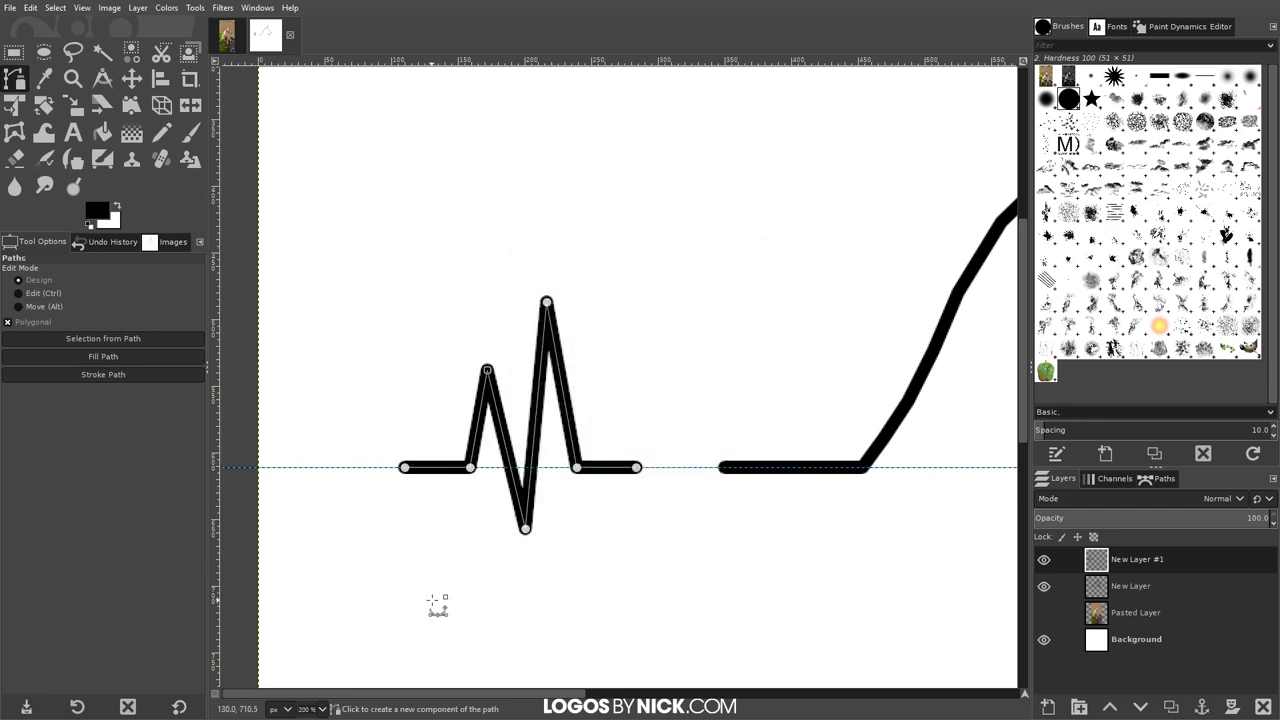
Step: Crop the heartbeat layer to its content
click(139, 82)
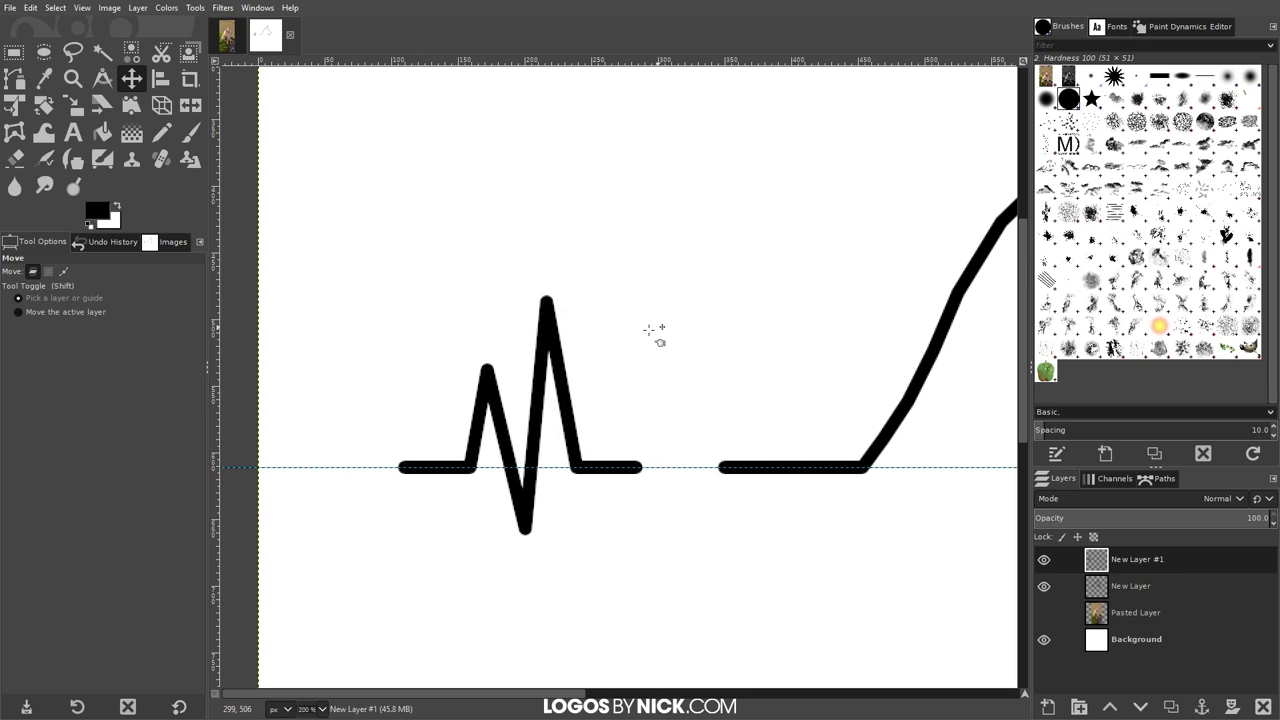
click(137, 10)
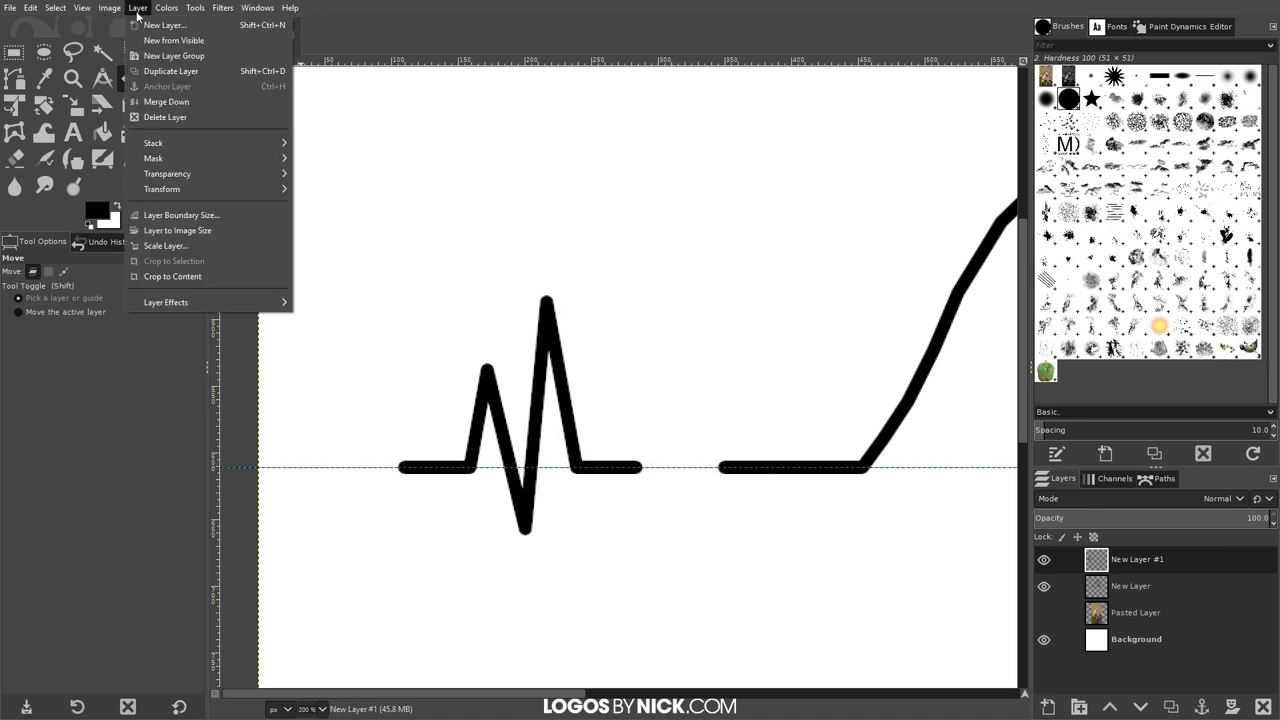
click(172, 279)
scroll(629, 484, right, 2)
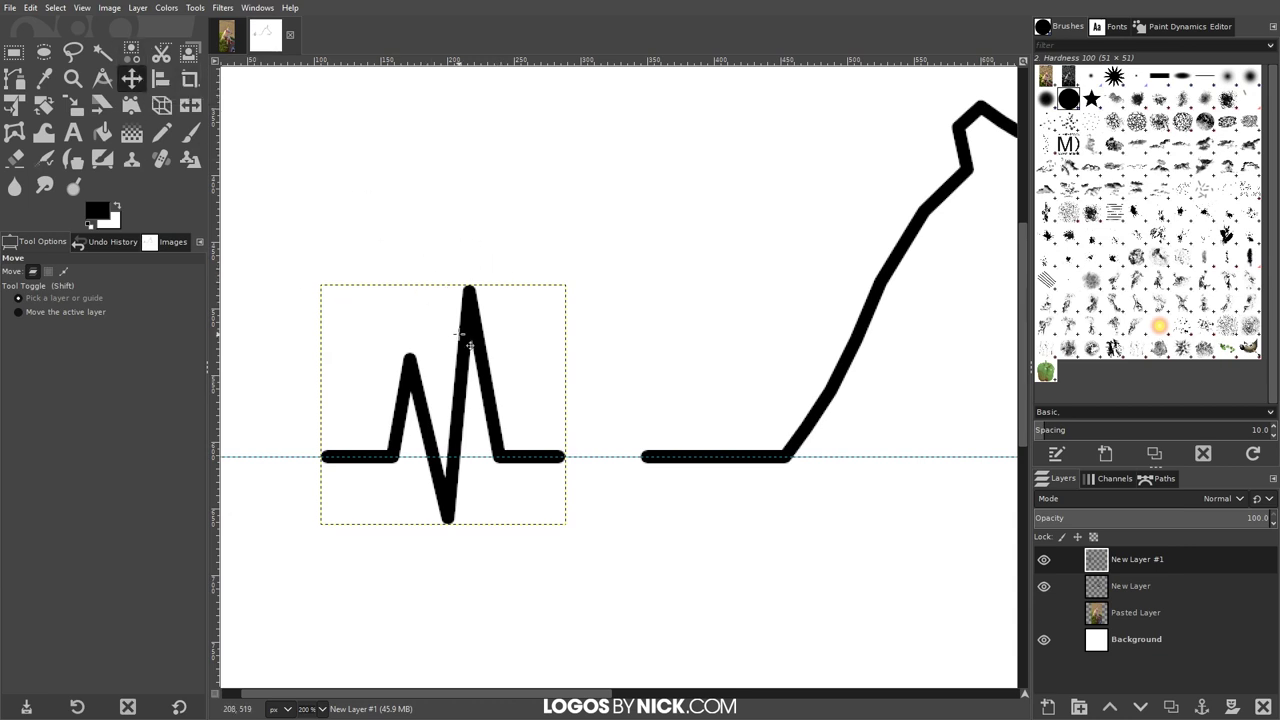
Step: Slide the heartbeat into the gap left of the dog head
drag(480, 323, 609, 334)
key(1)
scroll(644, 488, right, 2)
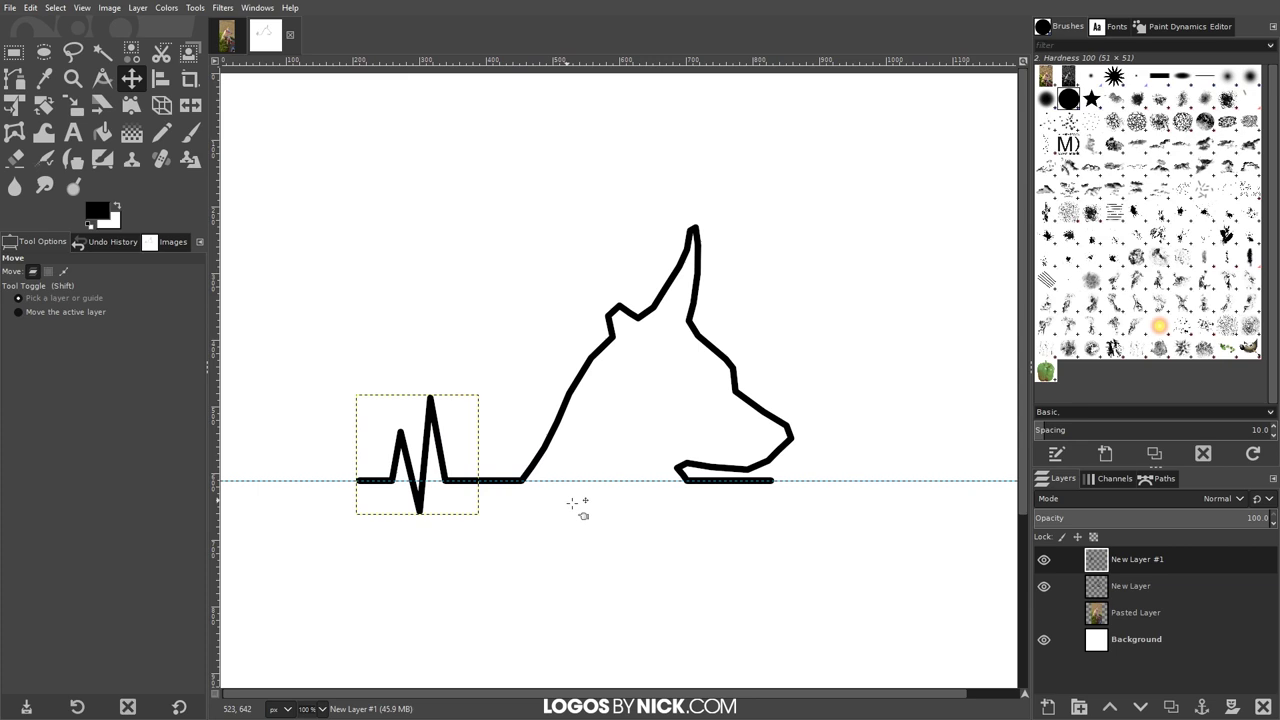
scroll(755, 472, right, 1)
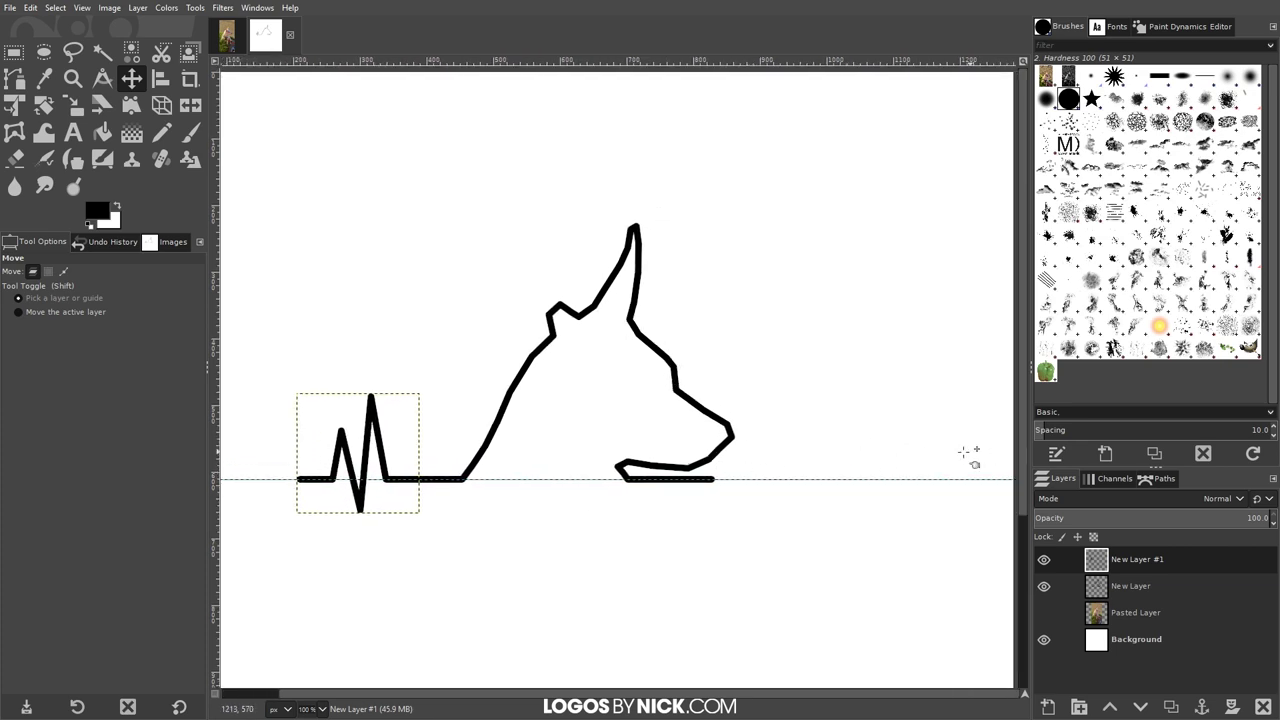
scroll(560, 505, right, 1)
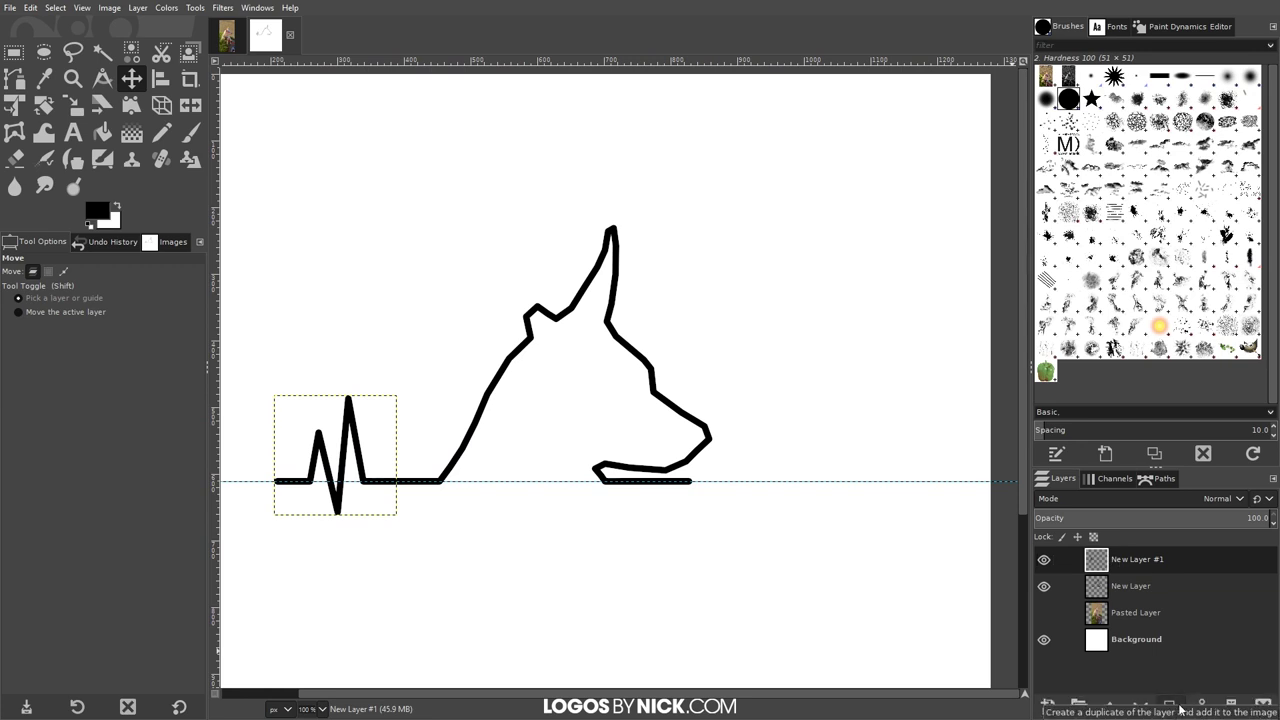
Step: Duplicate the heartbeat twice, placing the first copy just right of the dog's chin
click(1167, 716)
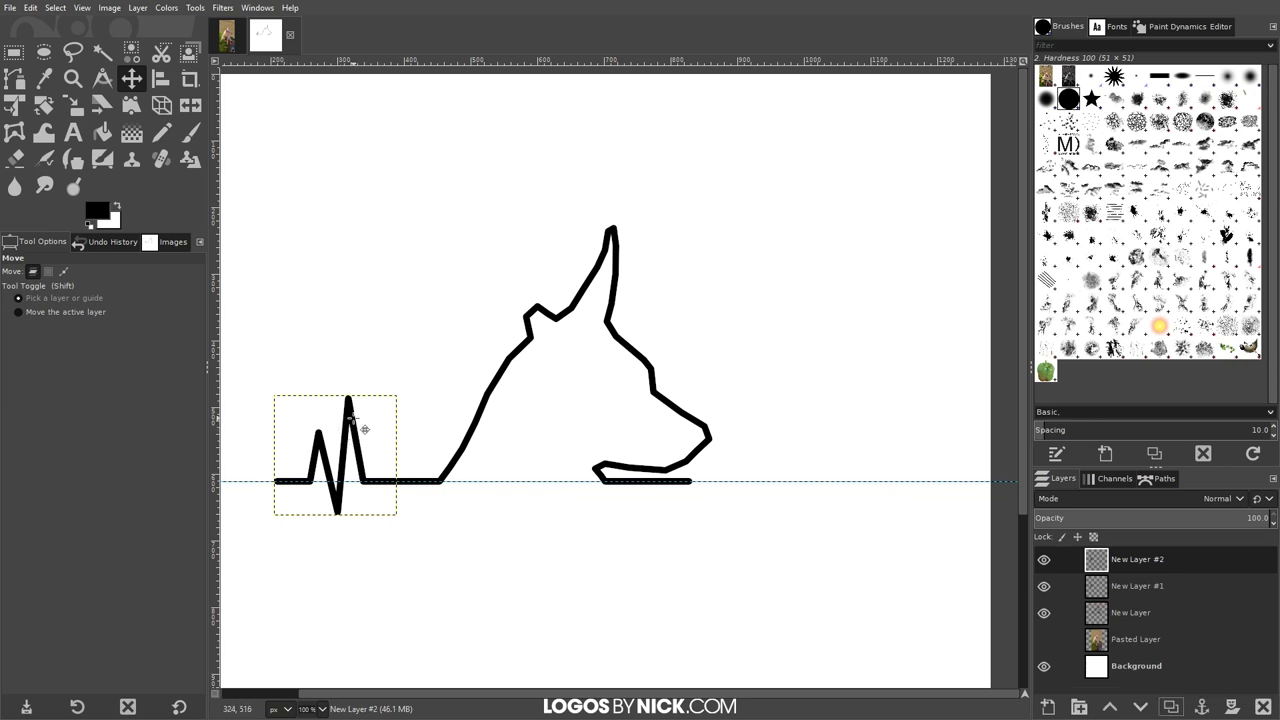
drag(350, 418, 881, 432)
click(1170, 706)
drag(770, 430, 779, 429)
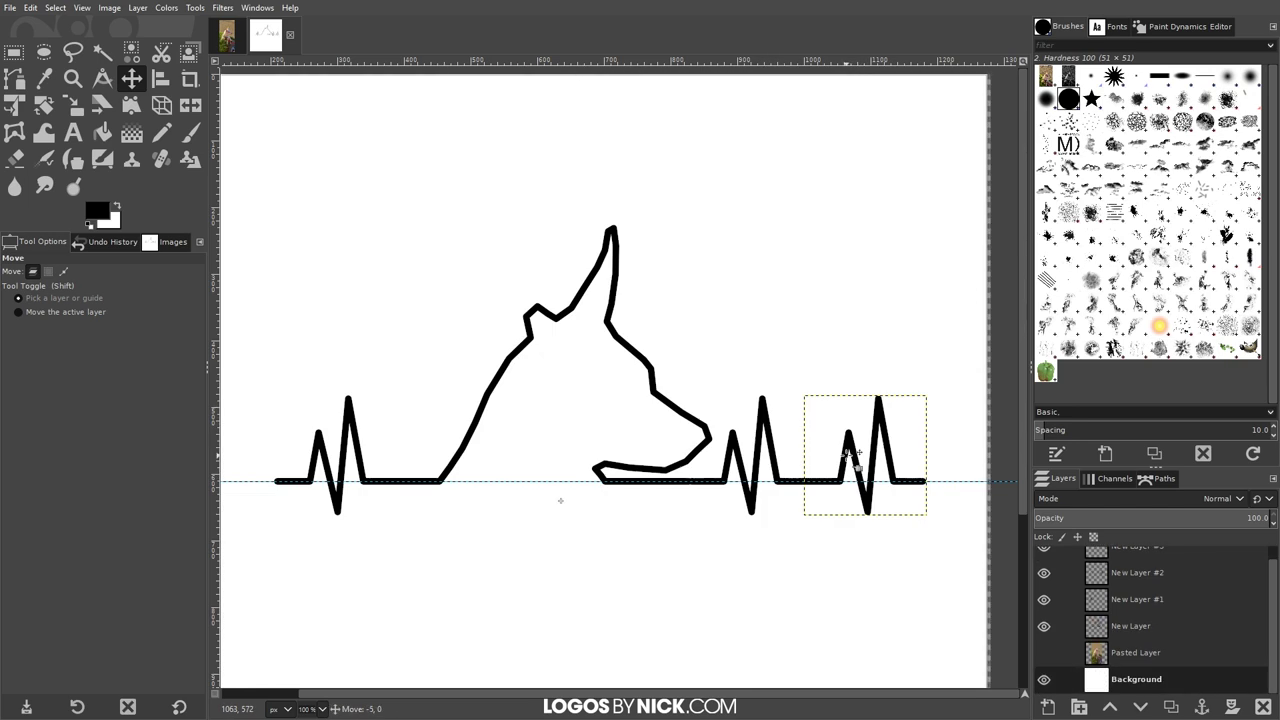
Step: Position the rightmost heartbeat copy along the baseline after the chin
click(557, 500)
click(866, 460)
scroll(862, 458, right, 1)
ctrl+scroll(862, 458, up, 1)
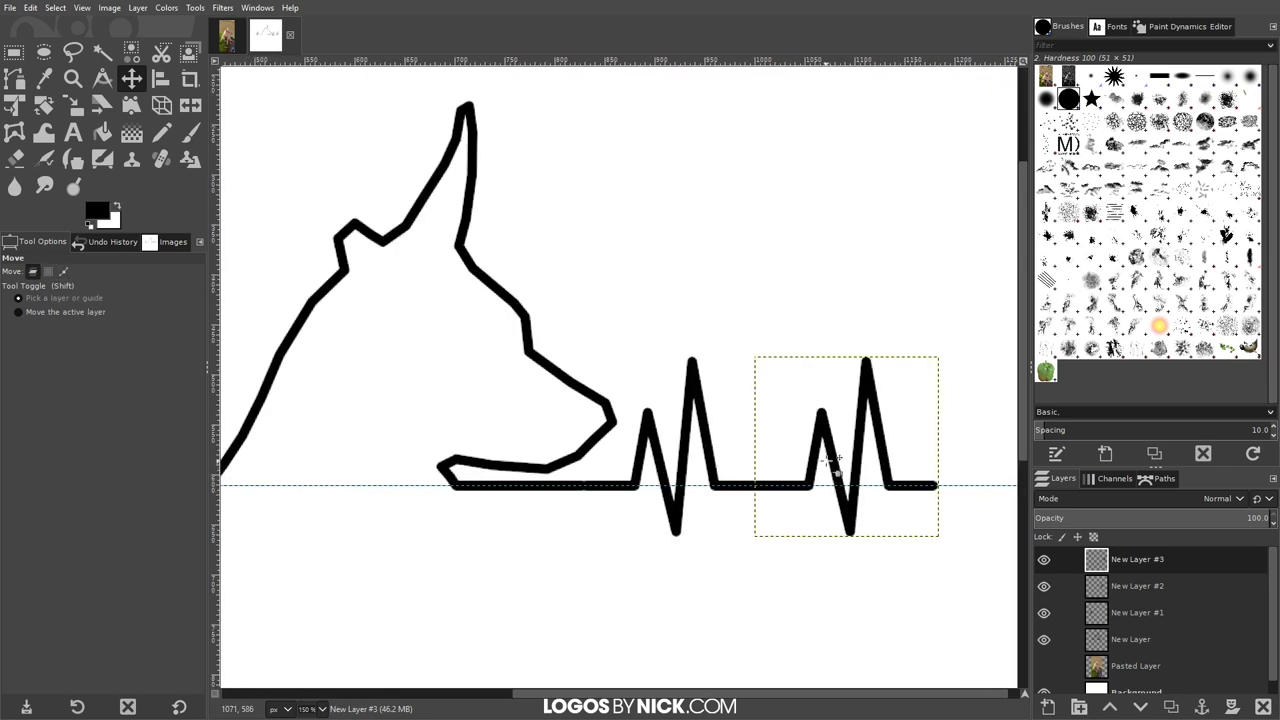
mouse_move(837, 451)
mouse_down()
mouse_move(798, 455)
mouse_move(826, 452)
mouse_up()
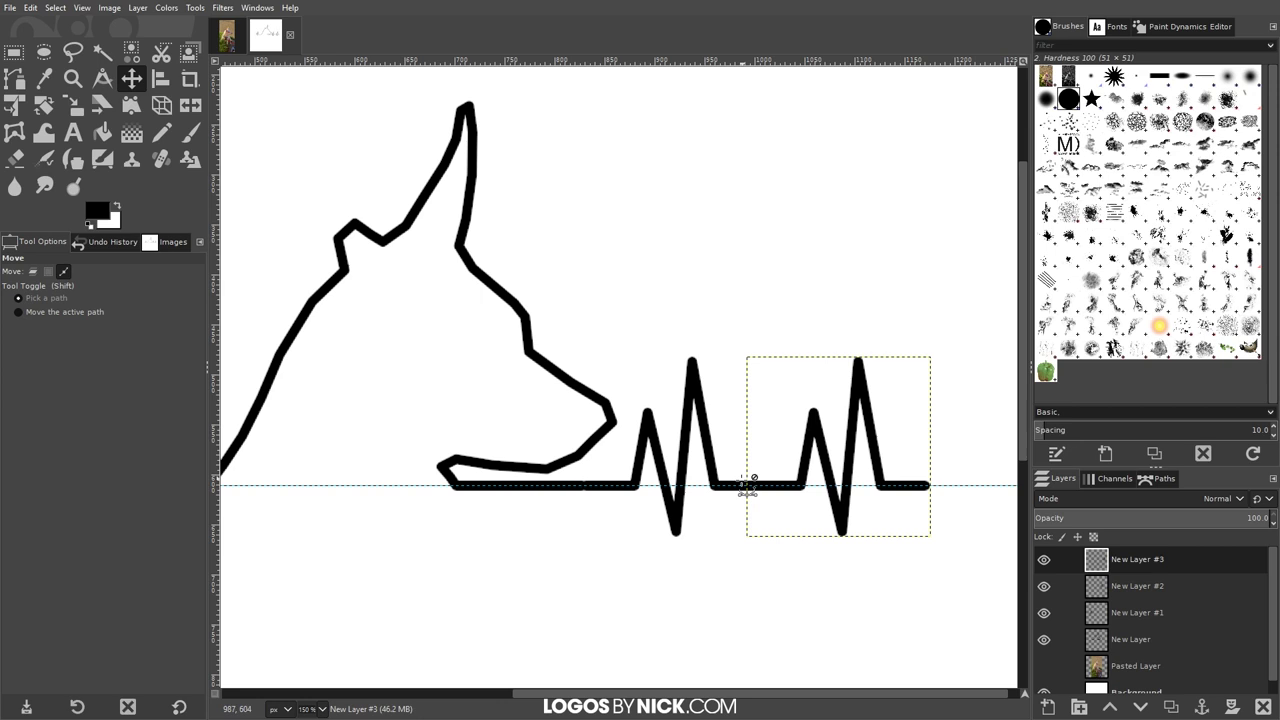
ctrl+scroll(735, 487, down, 3)
ctrl+scroll(735, 487, up, 1)
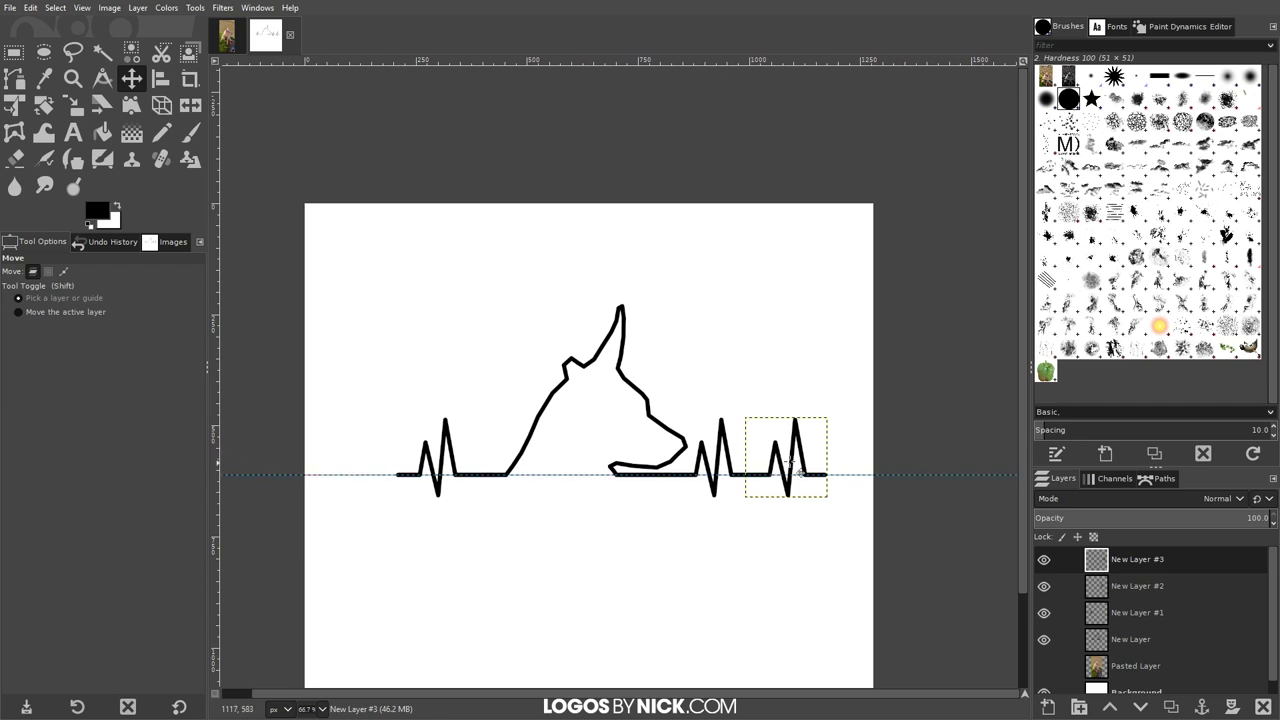
Step: Hide the guide lines and crop the image to its content
click(76, 8)
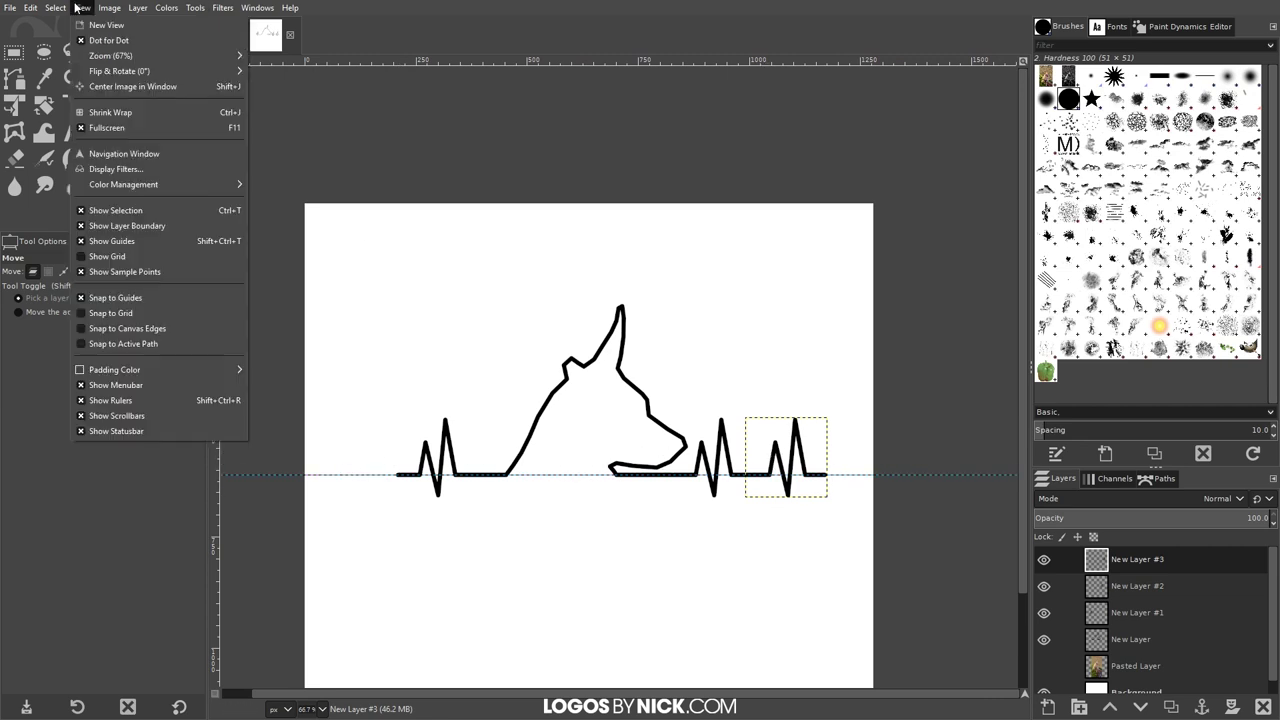
click(127, 242)
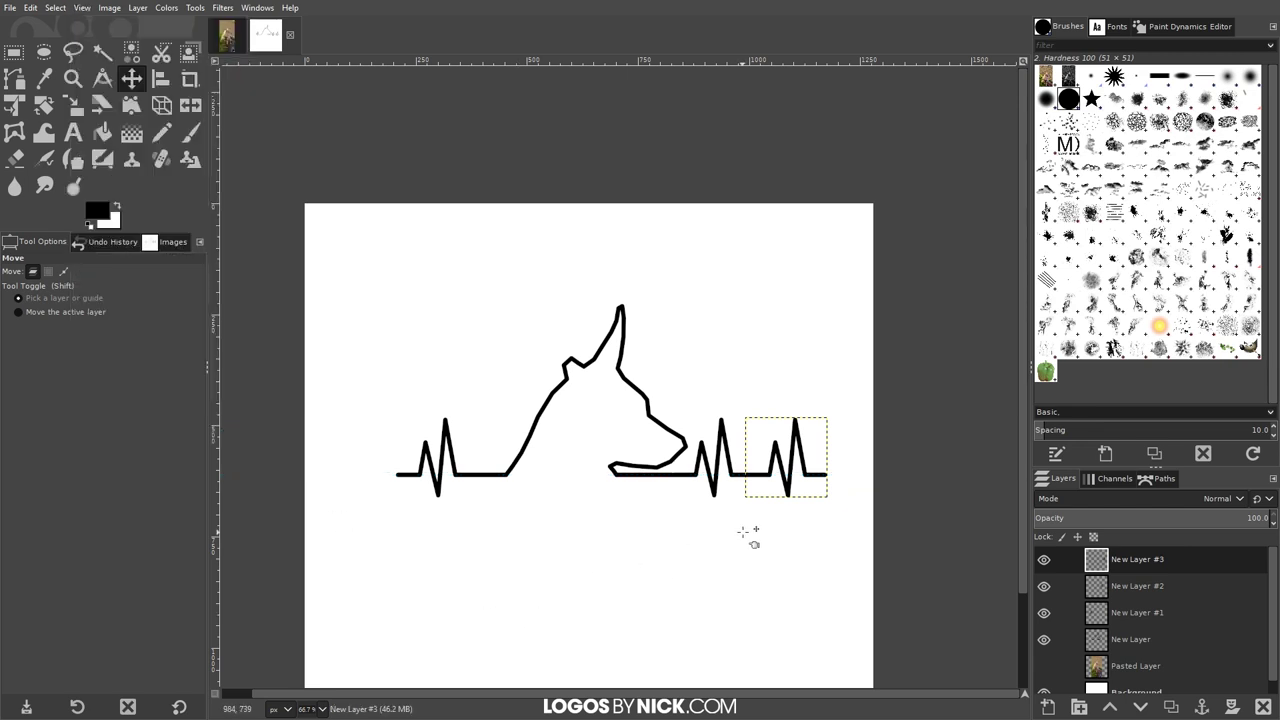
drag(741, 530, 694, 514)
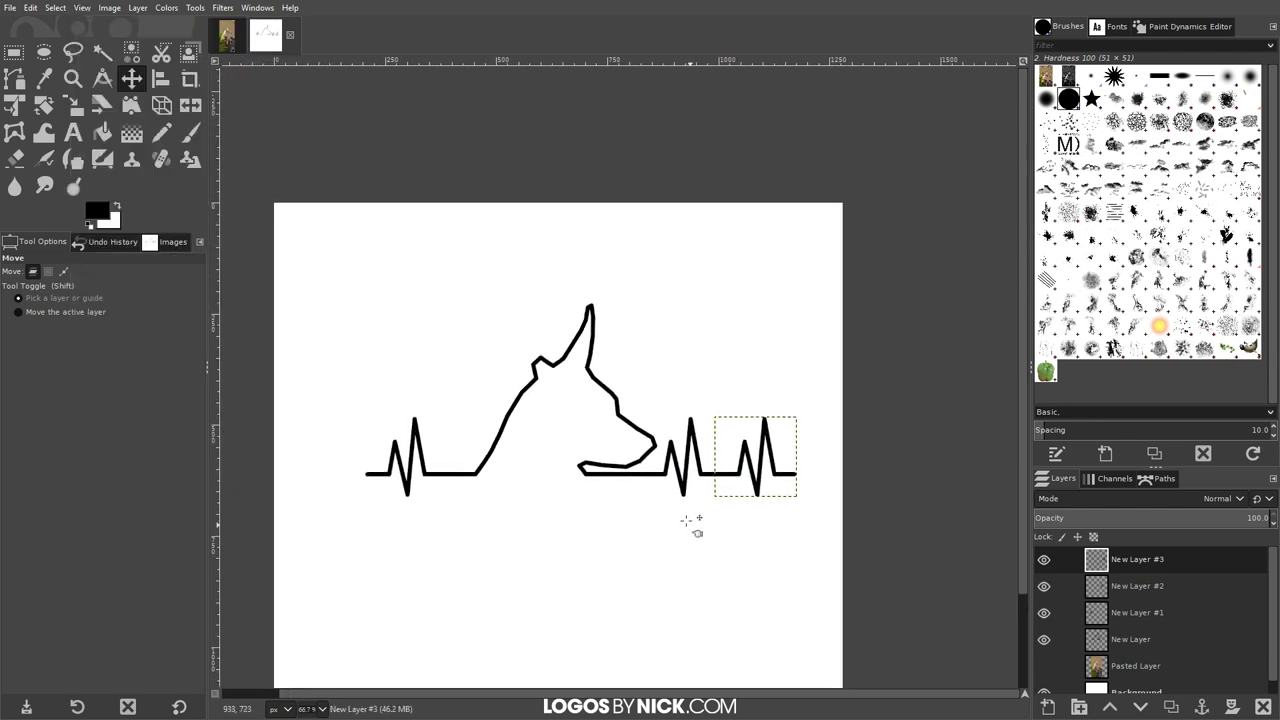
click(109, 8)
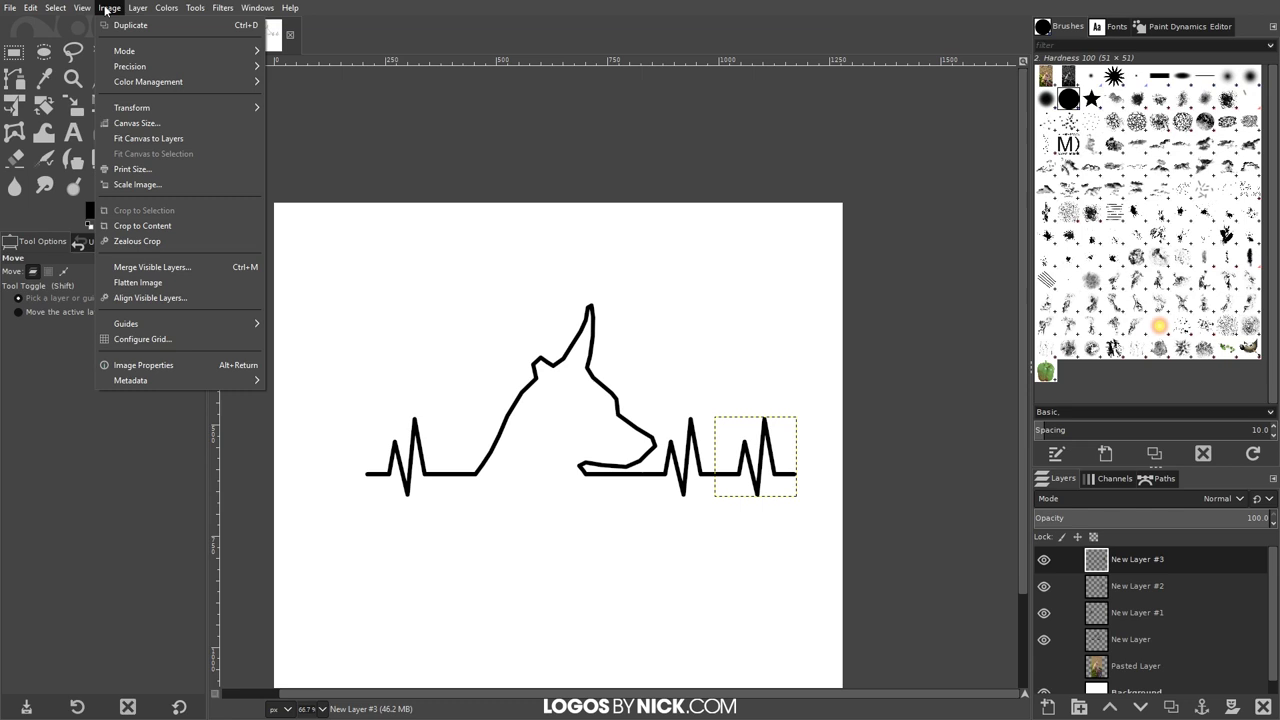
click(169, 224)
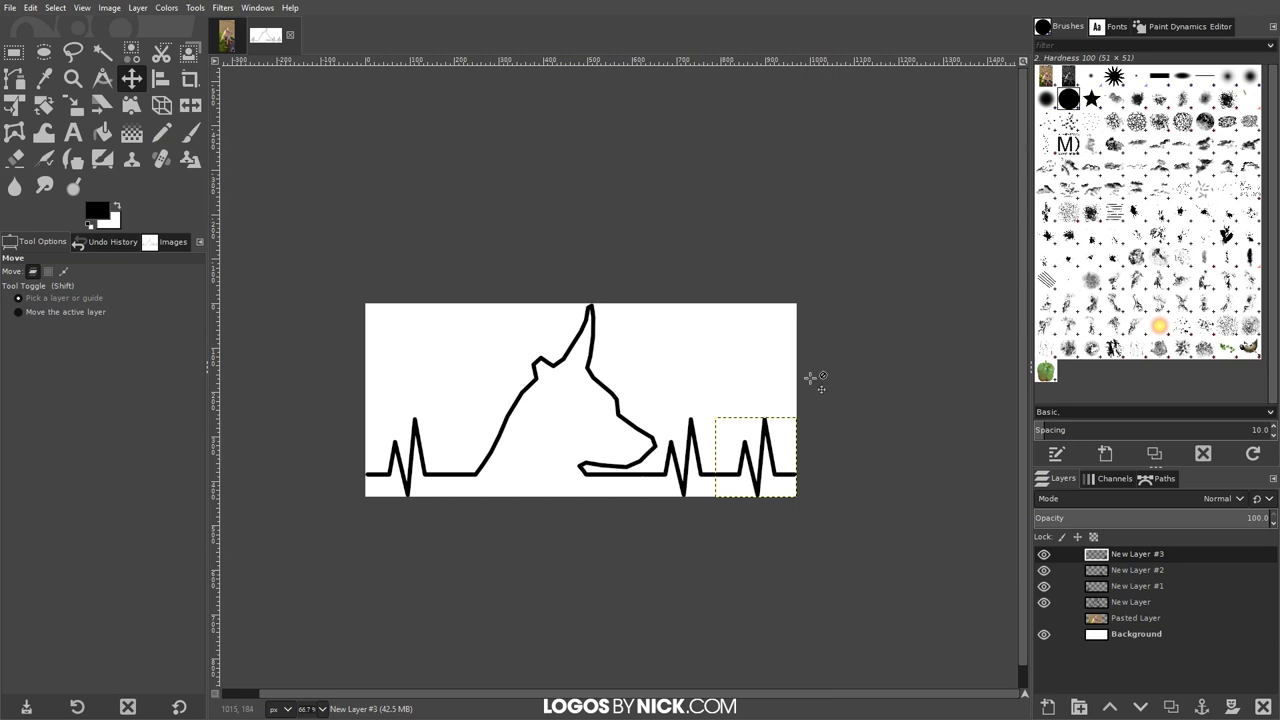
Step: Add an alpha channel to the Background layer and hide it
click(1138, 632)
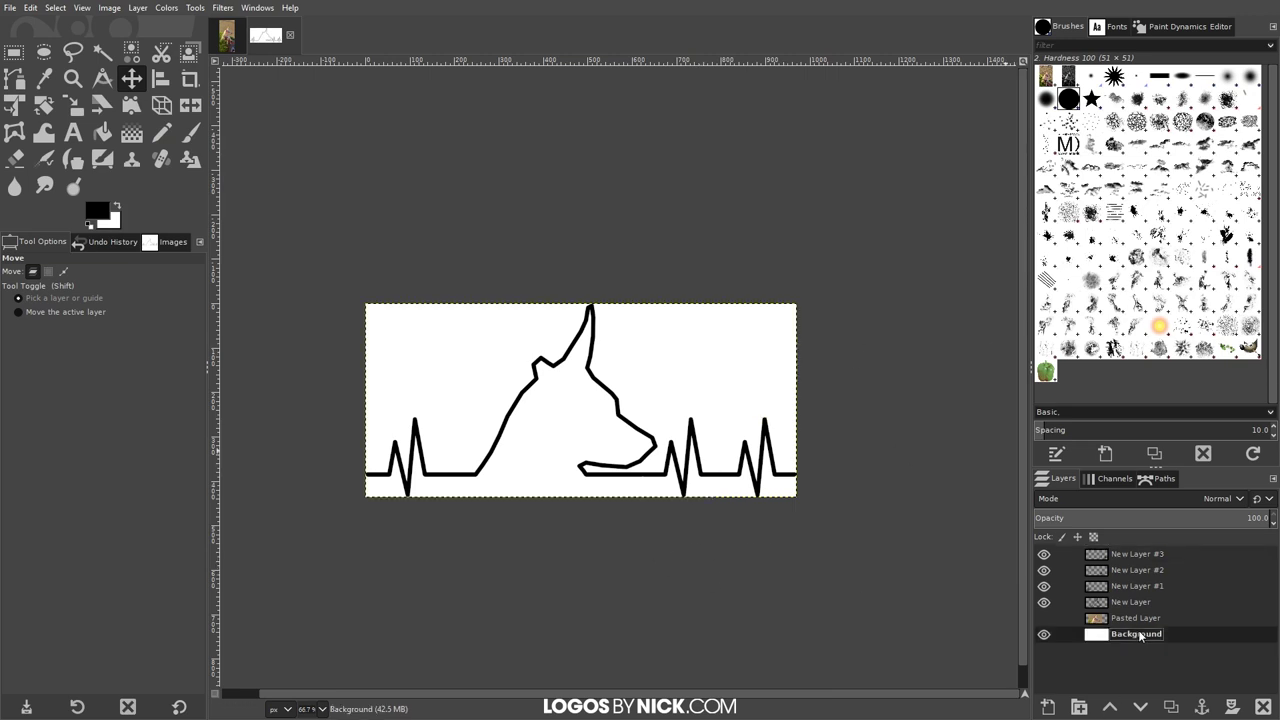
right_click(1130, 640)
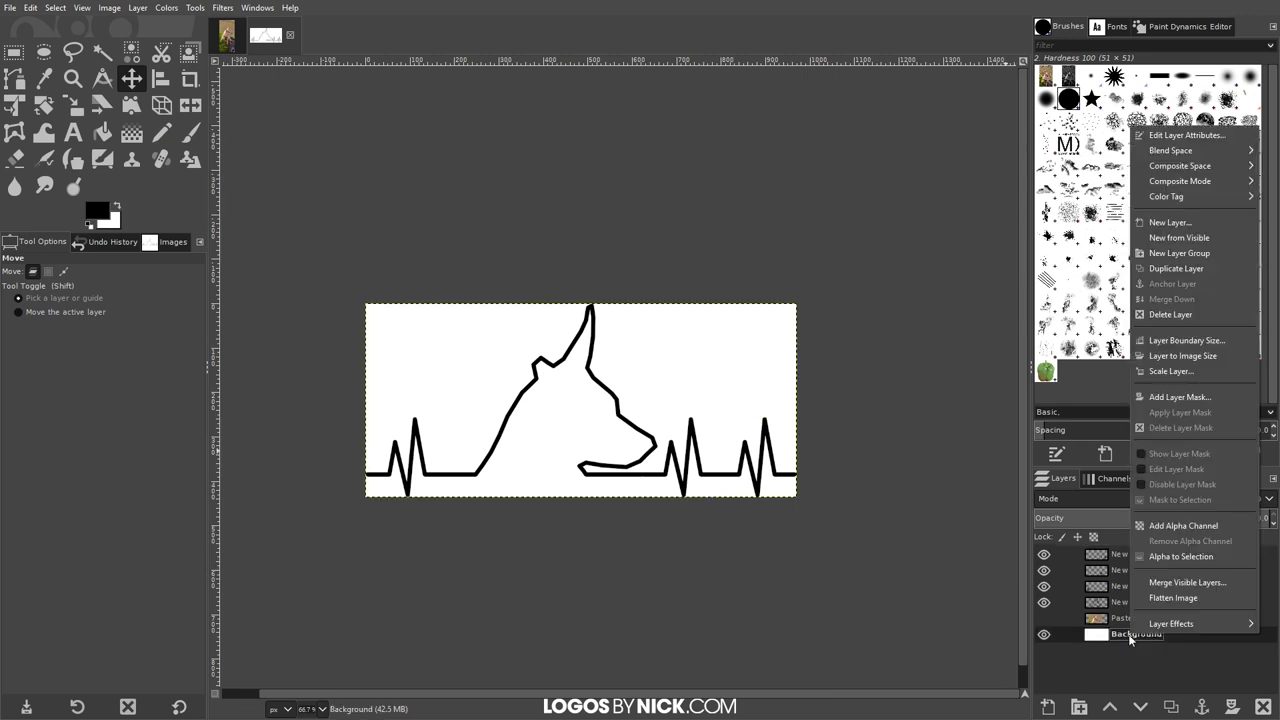
click(1172, 526)
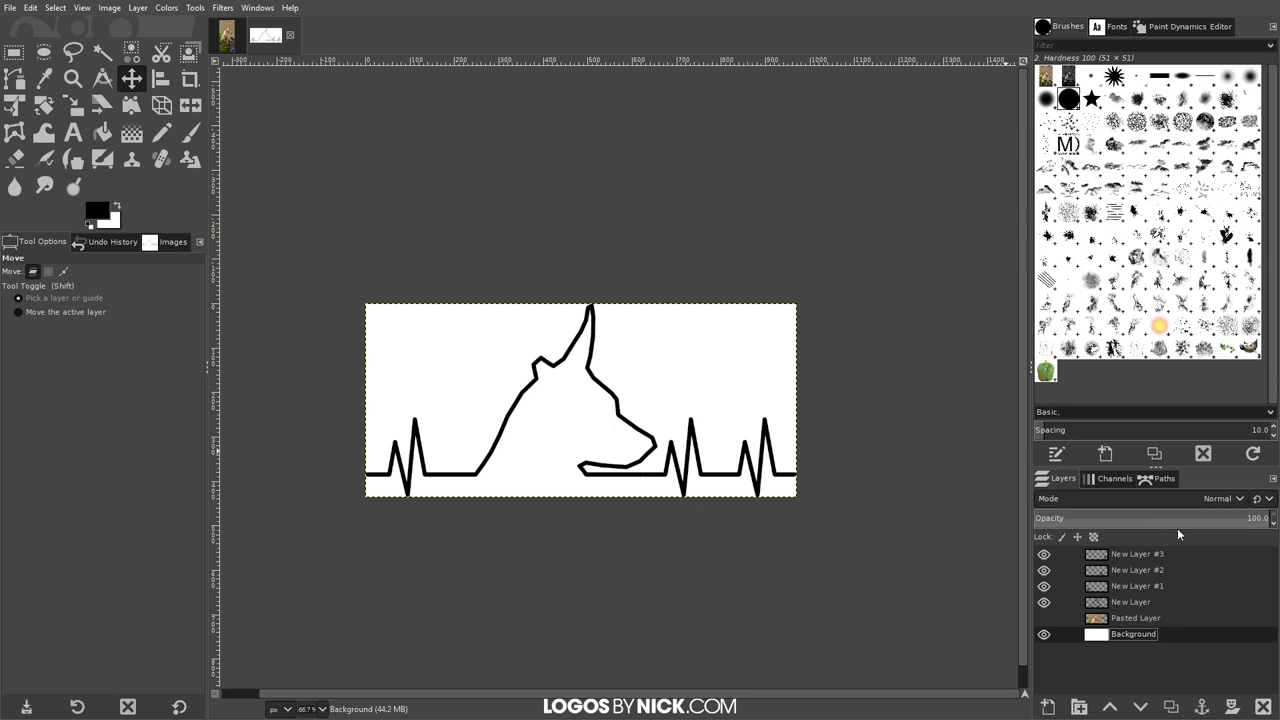
click(1044, 634)
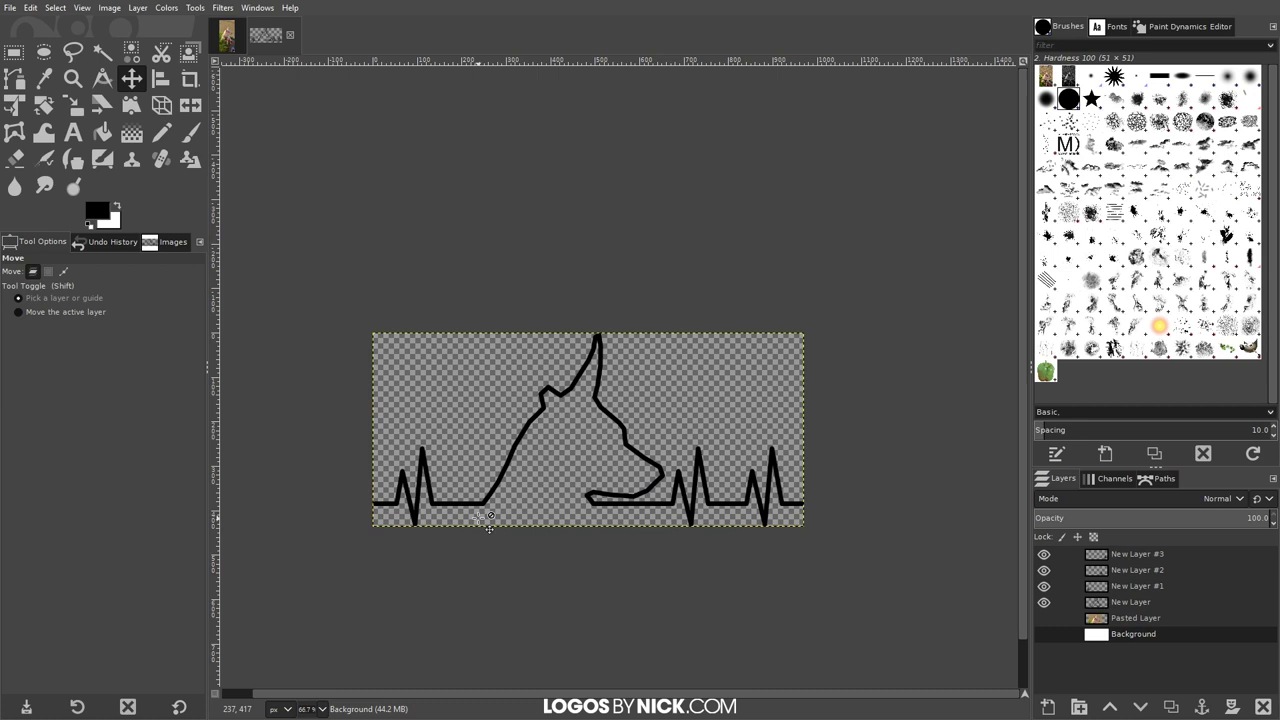
Step: Merge New Layer #3 down into the layer below
click(10, 8)
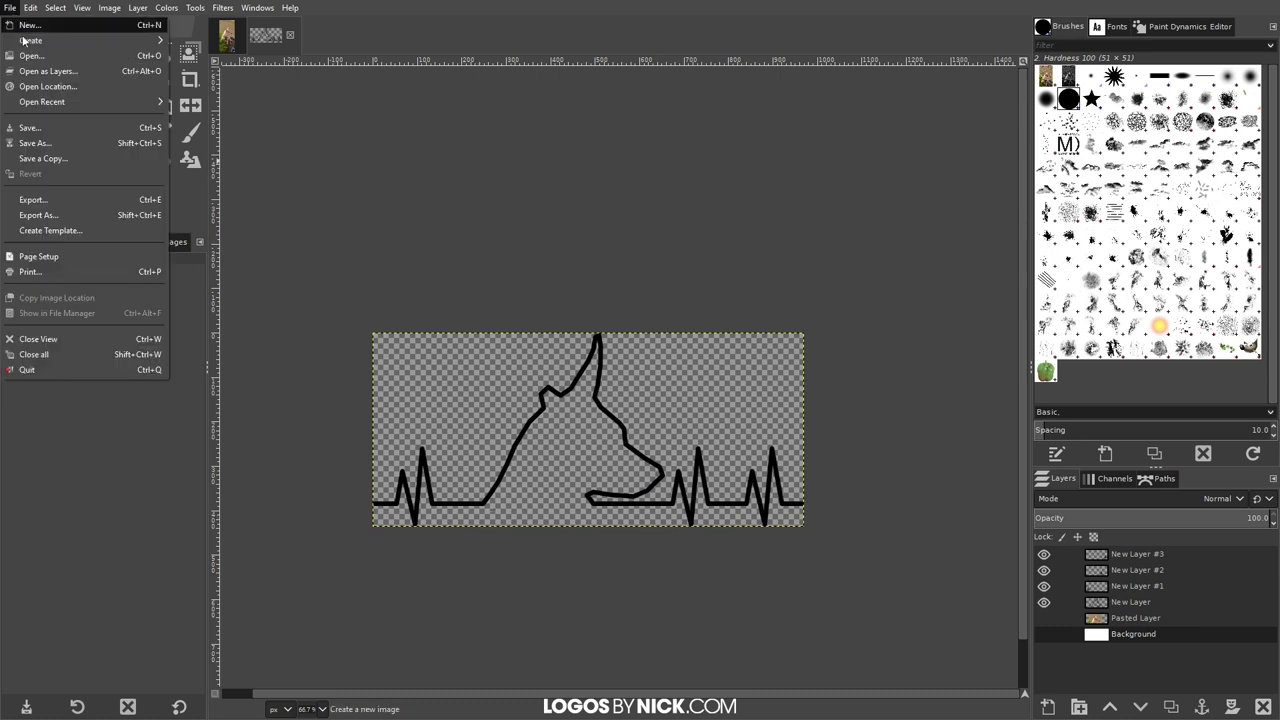
click(56, 202)
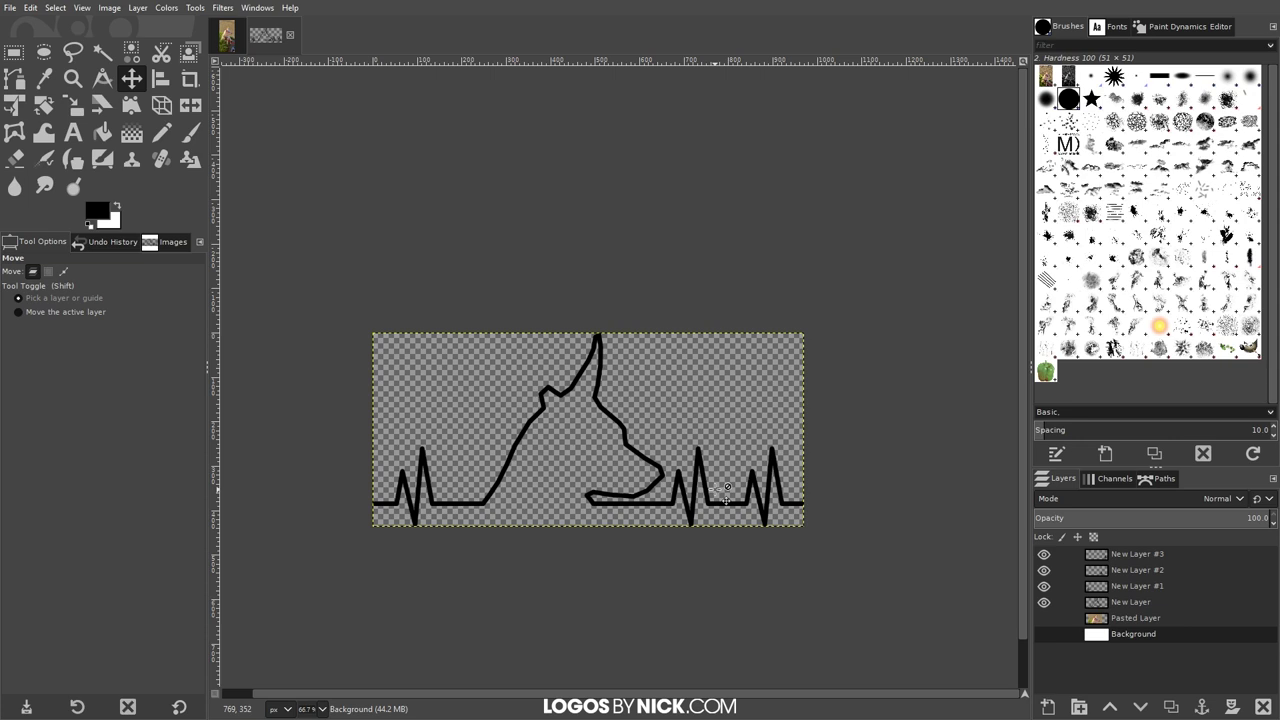
scroll(850, 510, right, 1)
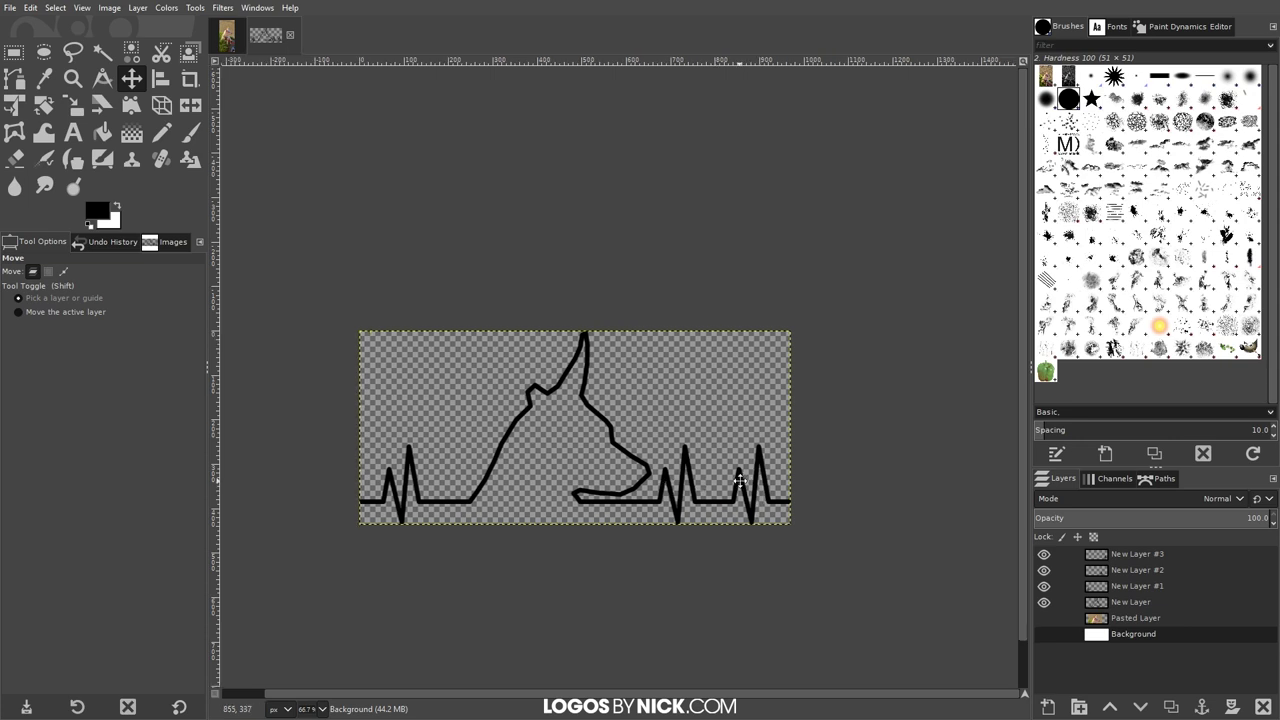
click(1129, 553)
right_click(1141, 559)
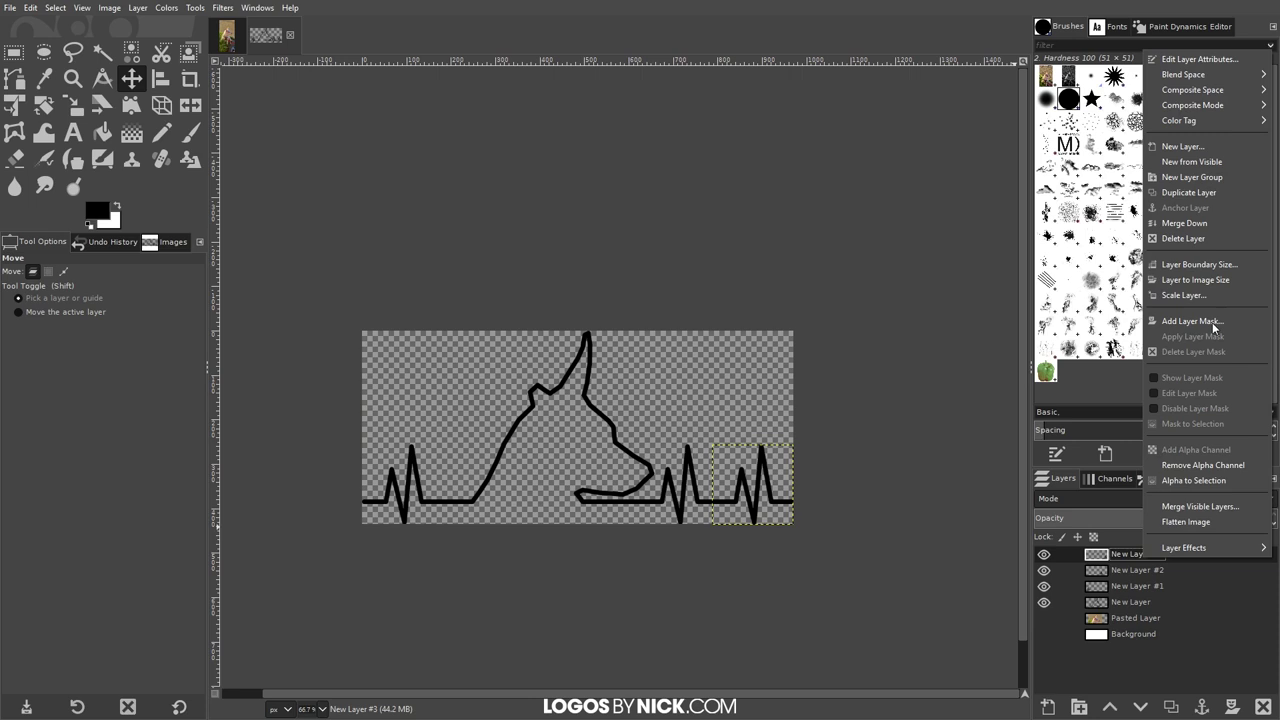
click(1193, 229)
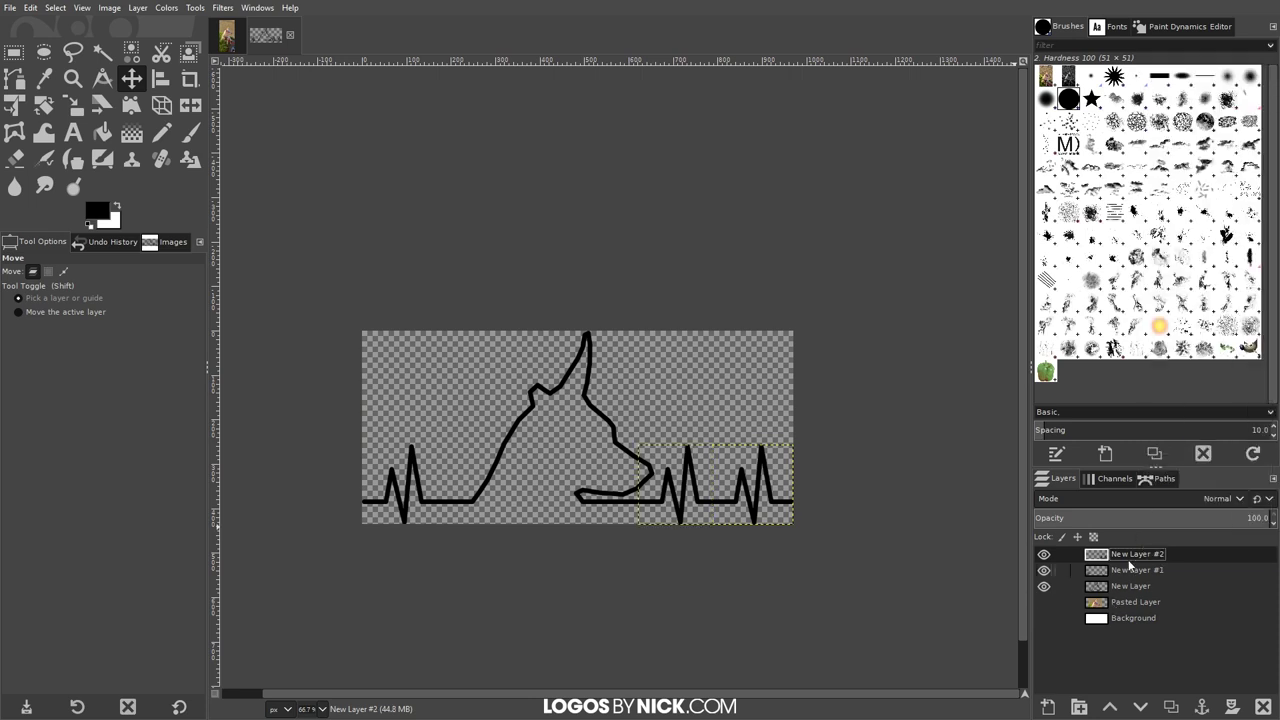
Step: Merge the remaining two line layers down into New Layer and toggle its visibility to check
right_click(1129, 556)
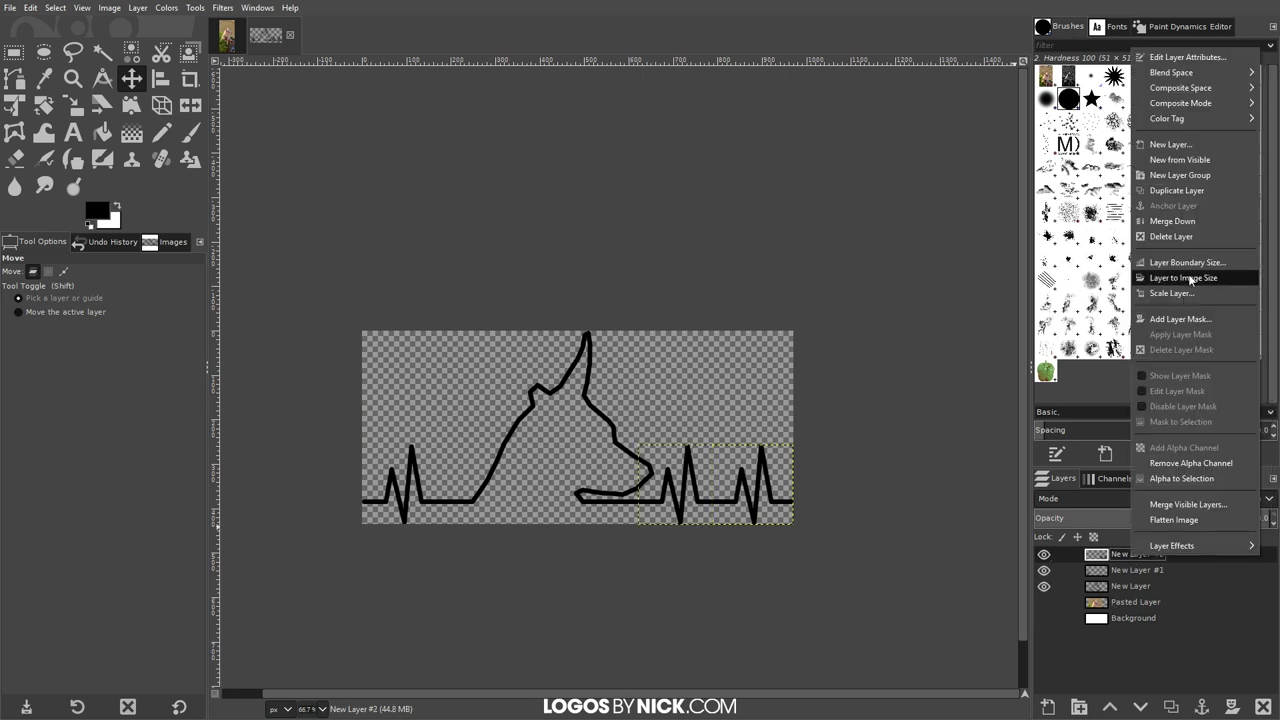
click(1180, 221)
right_click(1117, 555)
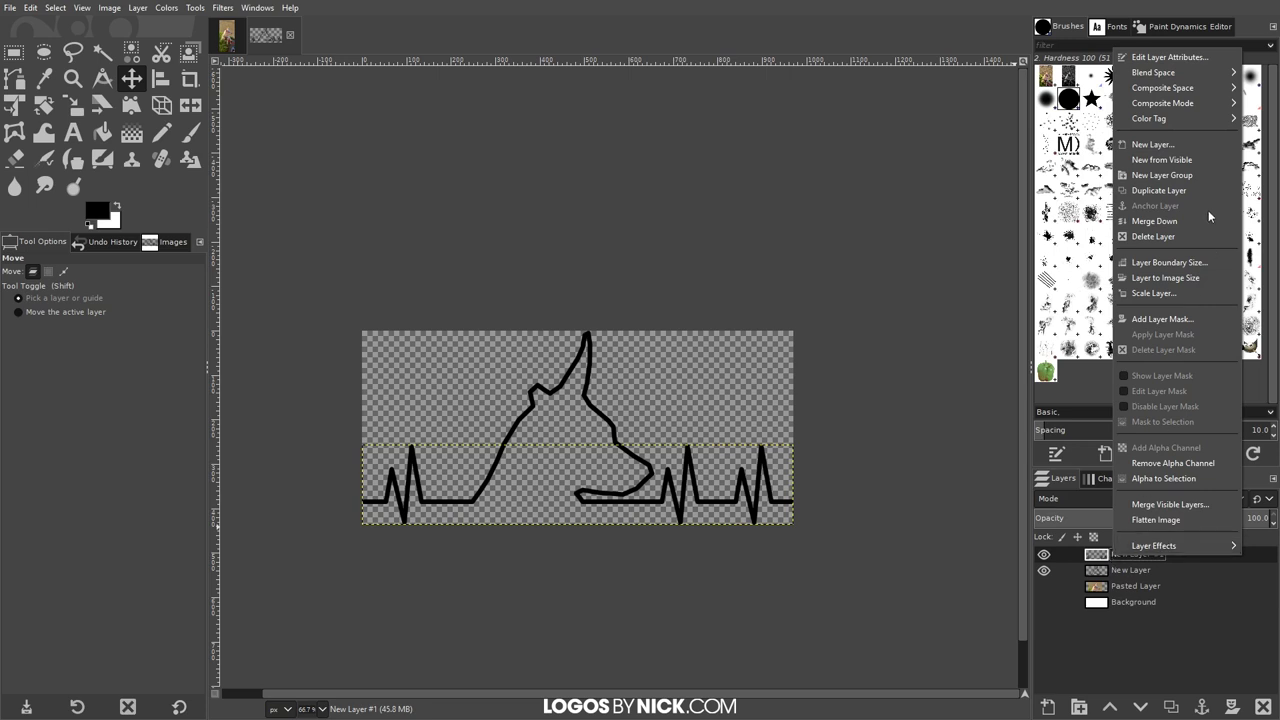
click(1170, 221)
click(1043, 555)
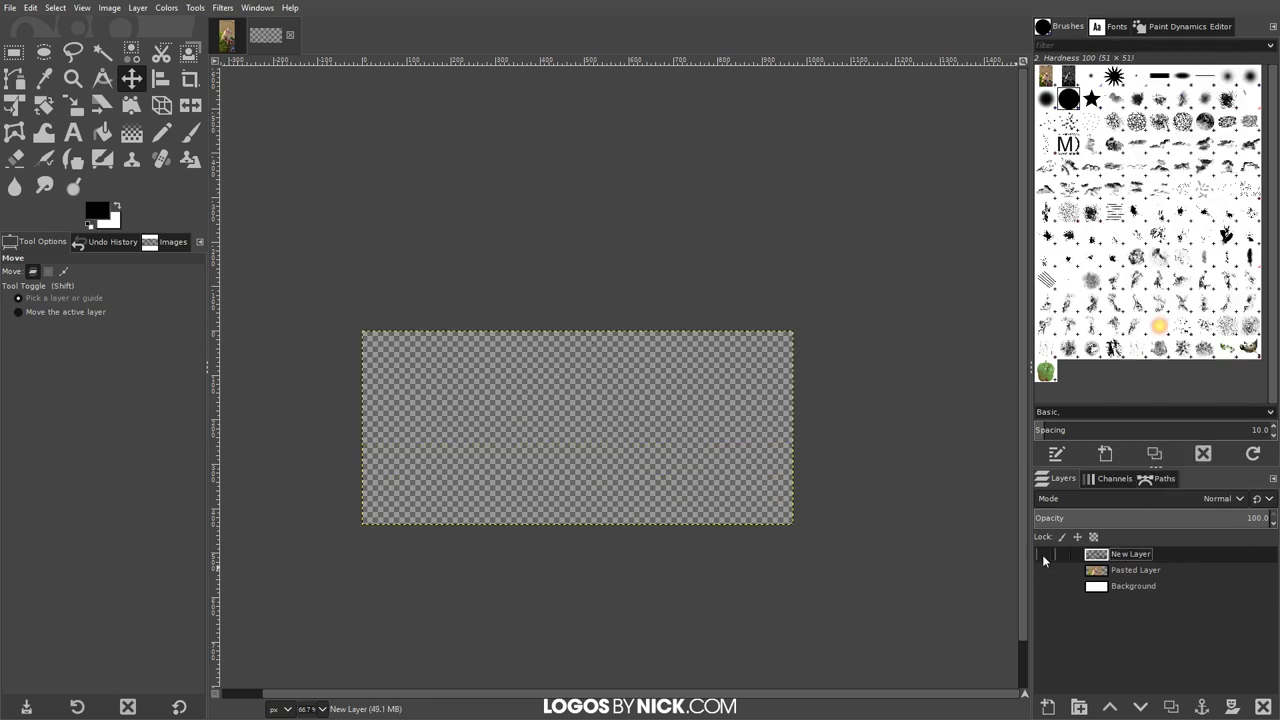
click(1043, 555)
click(1043, 555)
click(1043, 555)
Step: Invert the outline's colours, then undo the inversion
drag(801, 442, 770, 465)
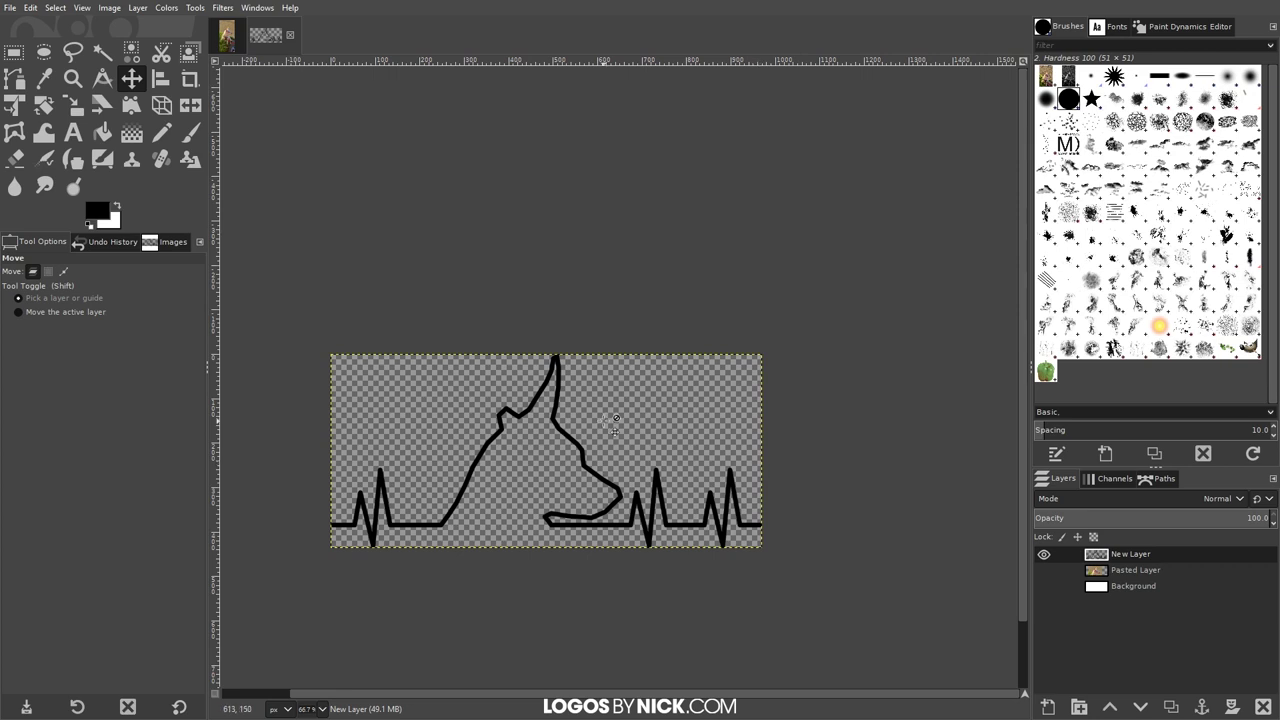
click(157, 8)
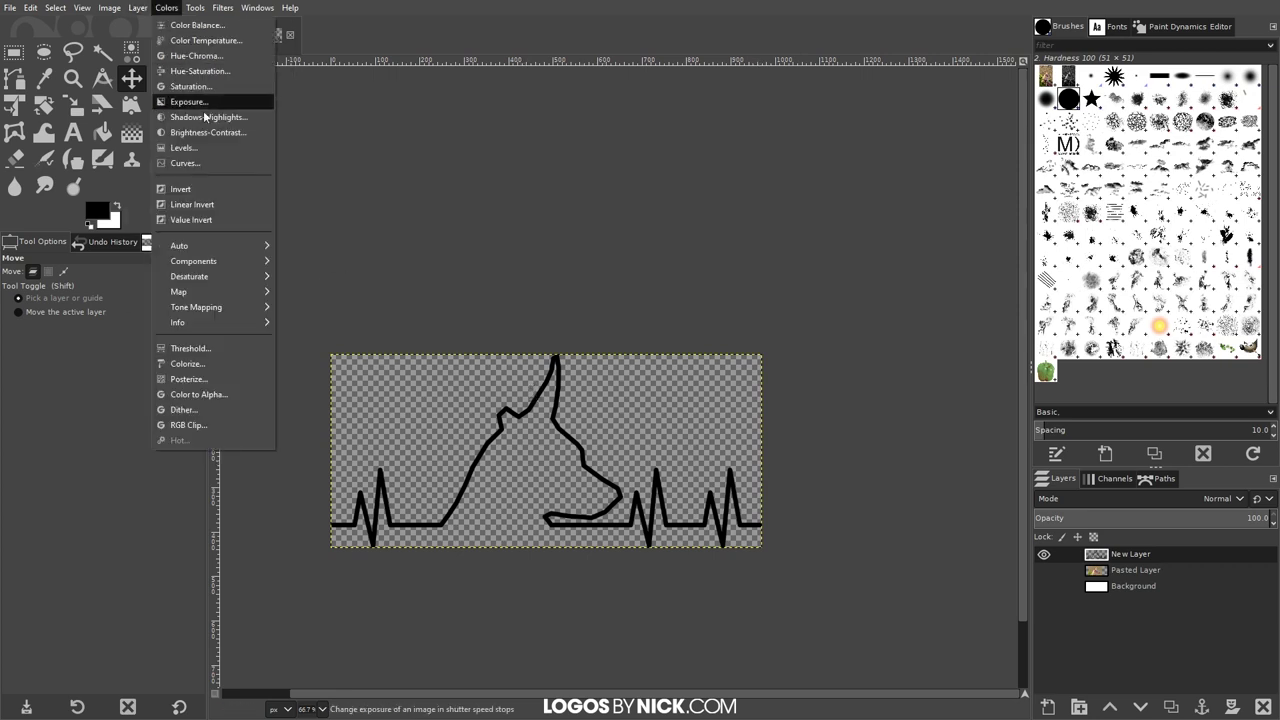
click(192, 189)
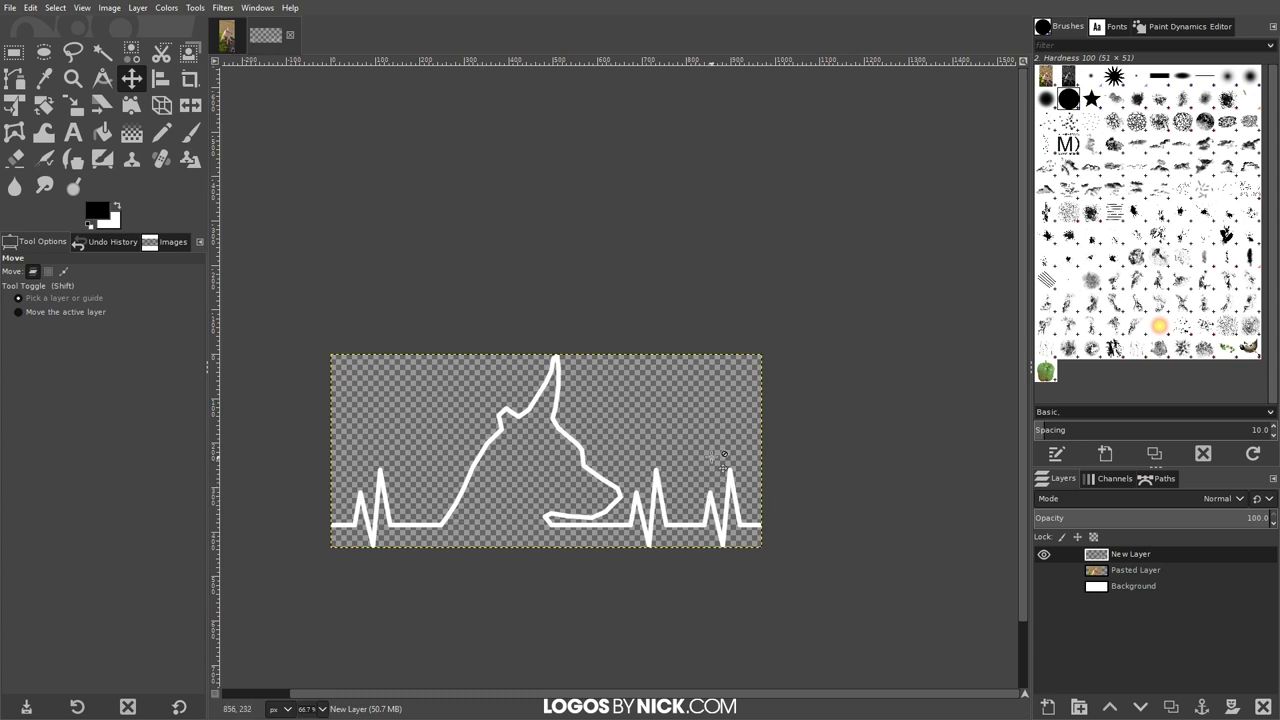
key(ctrl+z)
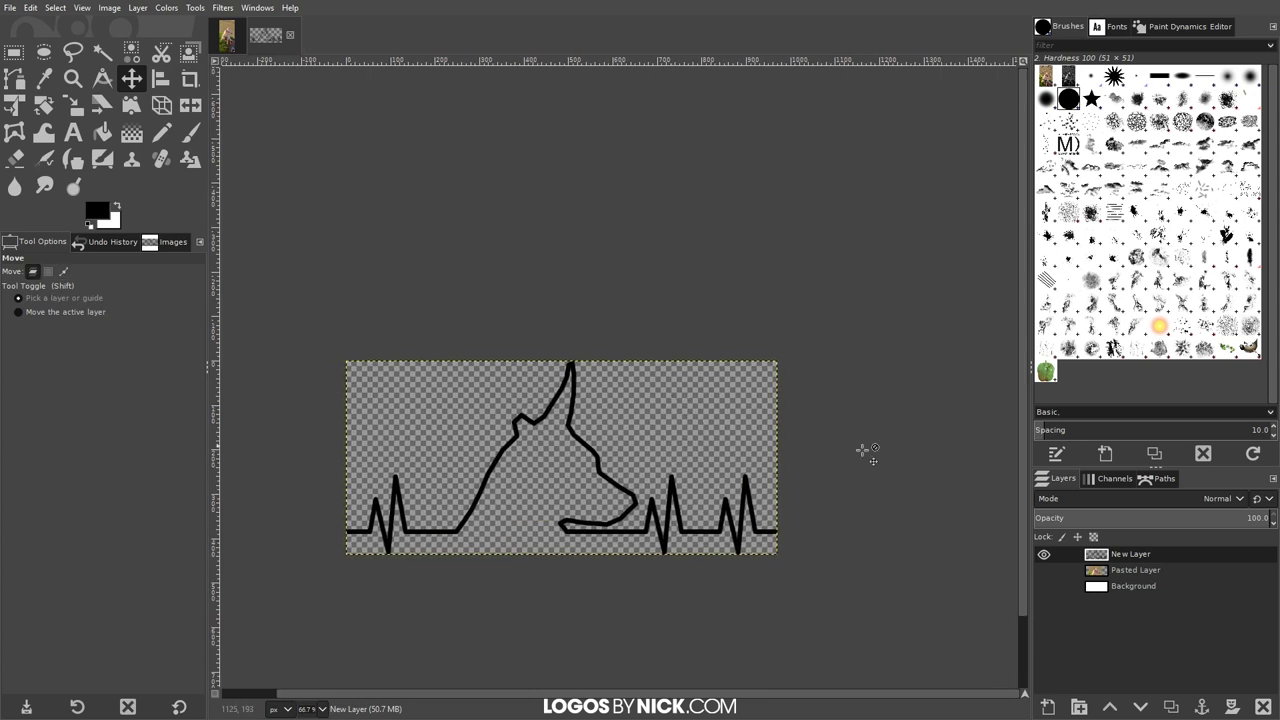
Step: Load New Layer's alpha as a selection, hide that layer, and add a new layer
right_click(1127, 556)
click(1167, 474)
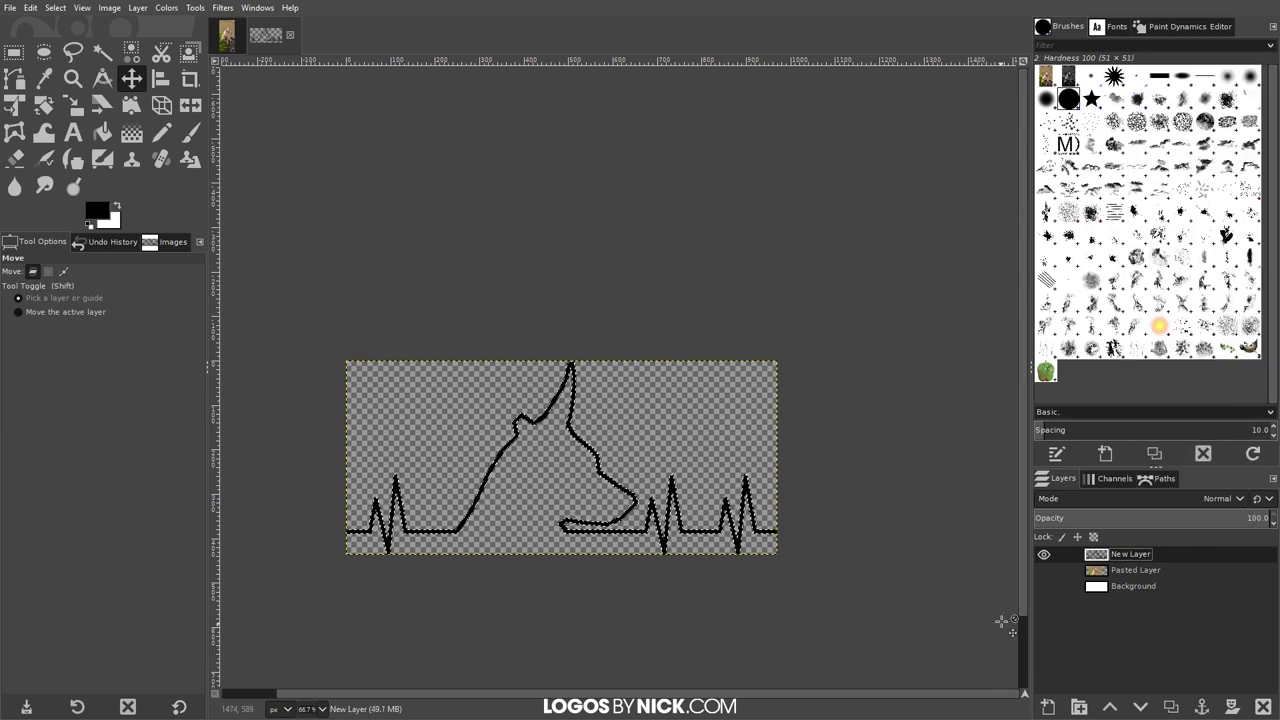
click(1044, 554)
click(1047, 708)
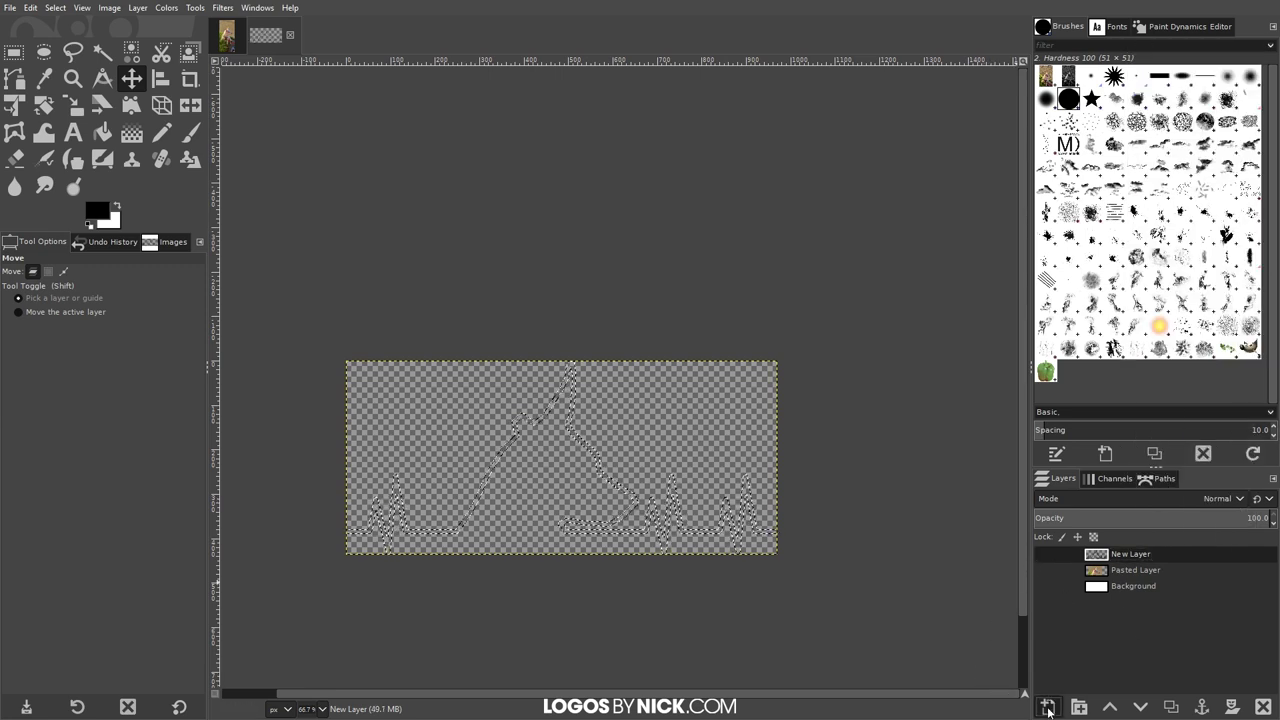
Step: Confirm the new empty layer and set the foreground colour to blue 059eff
click(1110, 673)
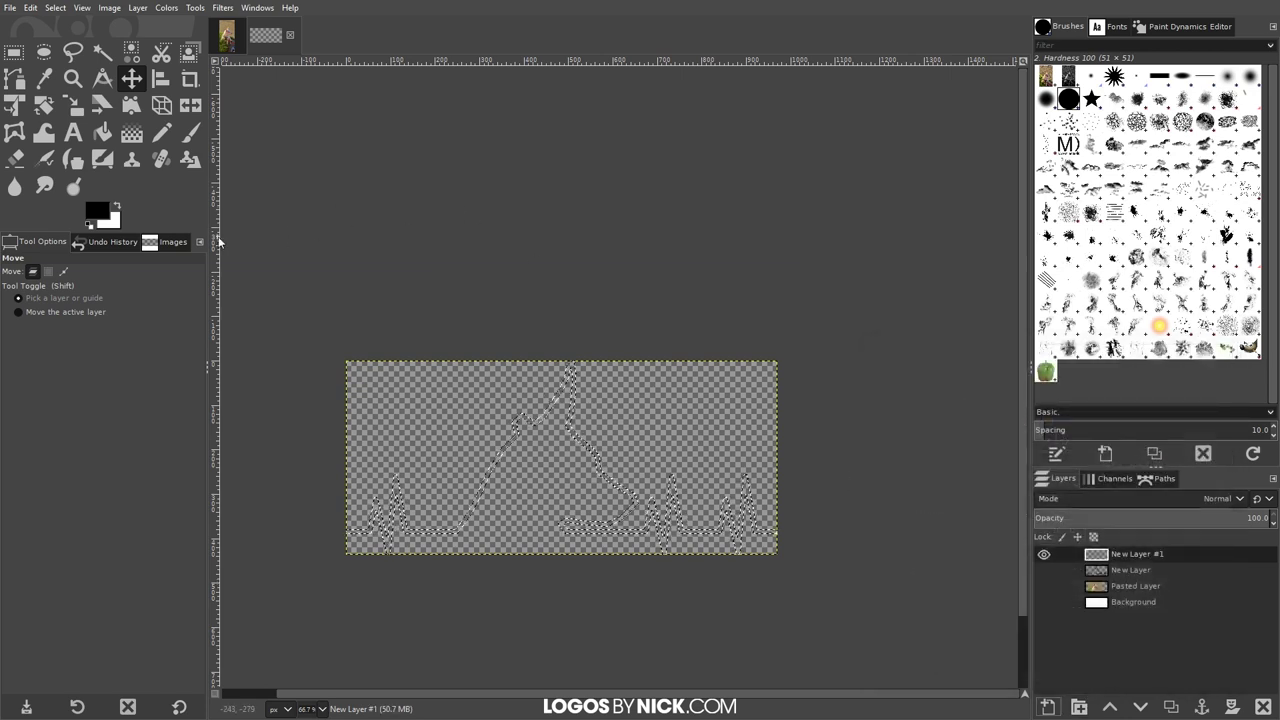
click(106, 212)
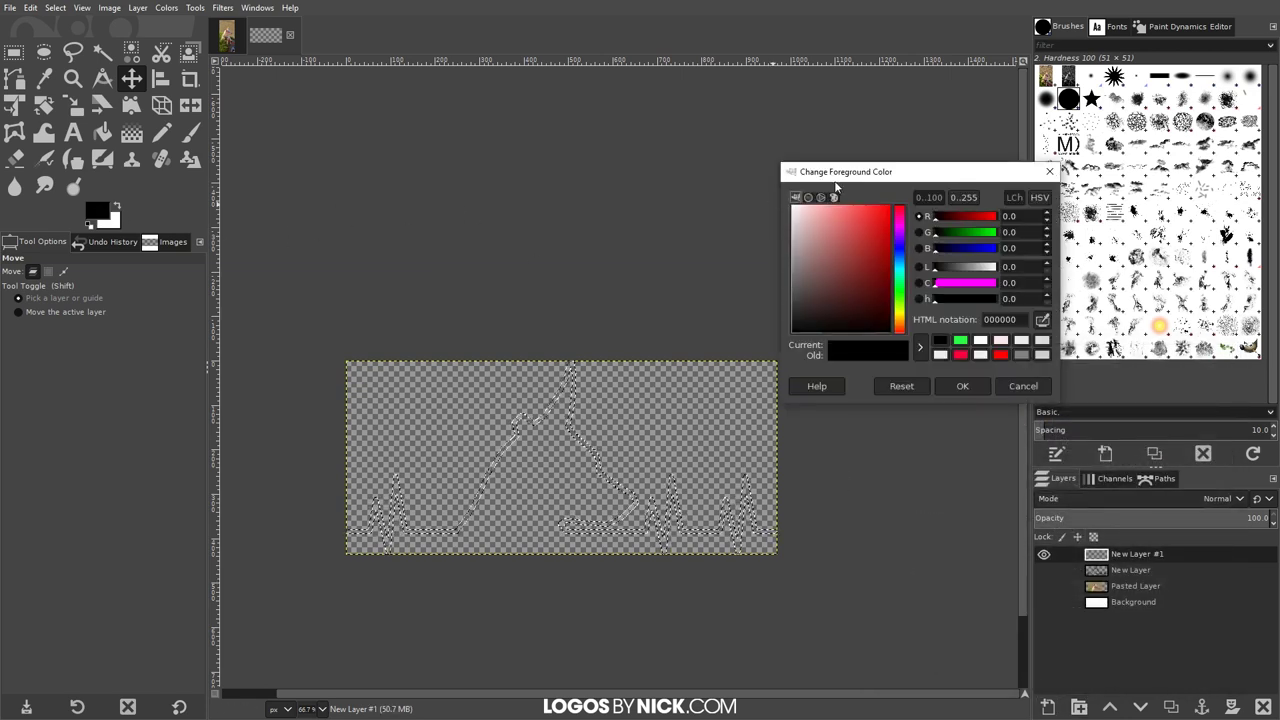
drag(853, 176, 811, 188)
click(850, 216)
mouse_move(862, 230)
mouse_down()
mouse_move(862, 290)
mouse_move(851, 217)
mouse_up()
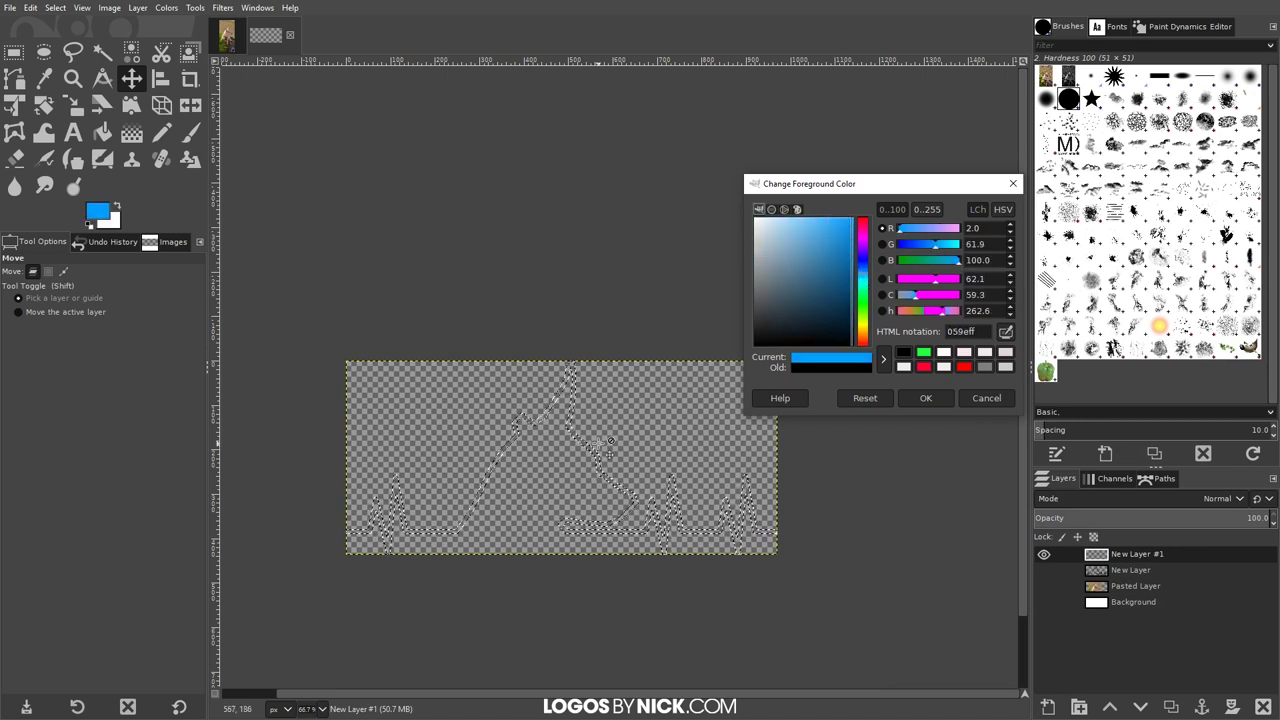
click(926, 398)
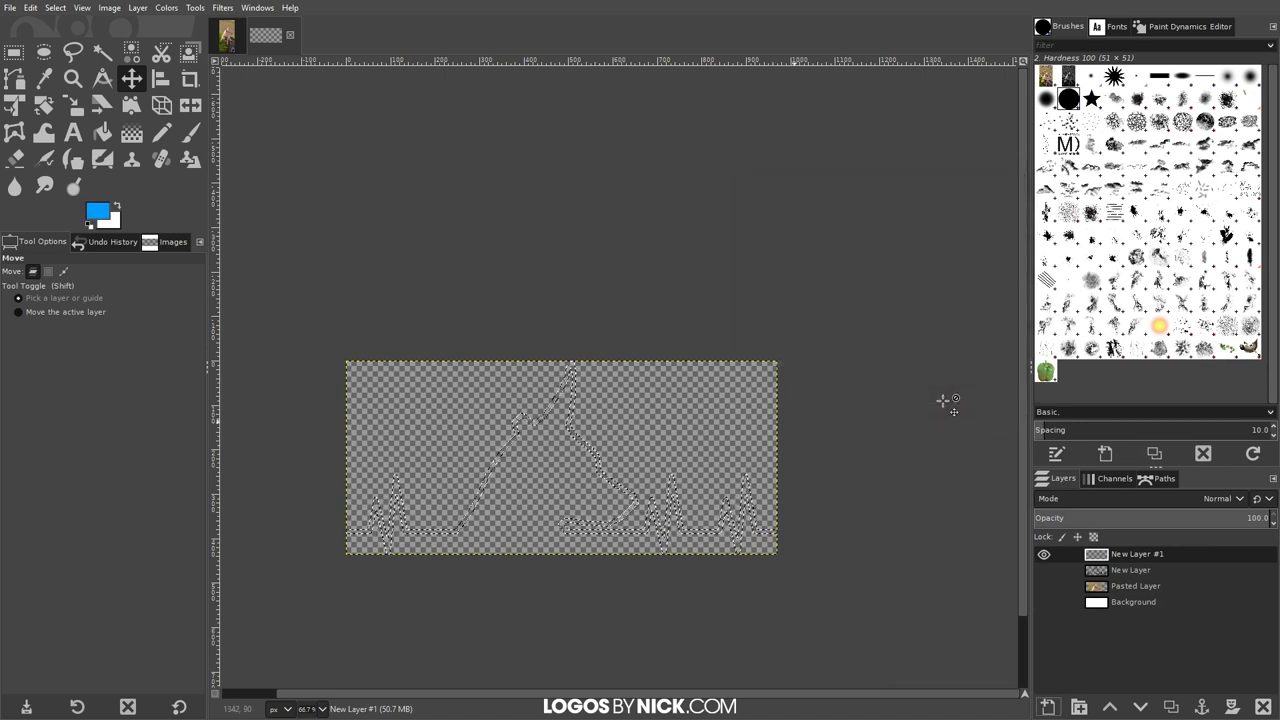
Step: Fill the outline selection with the blue foreground colour
click(37, 9)
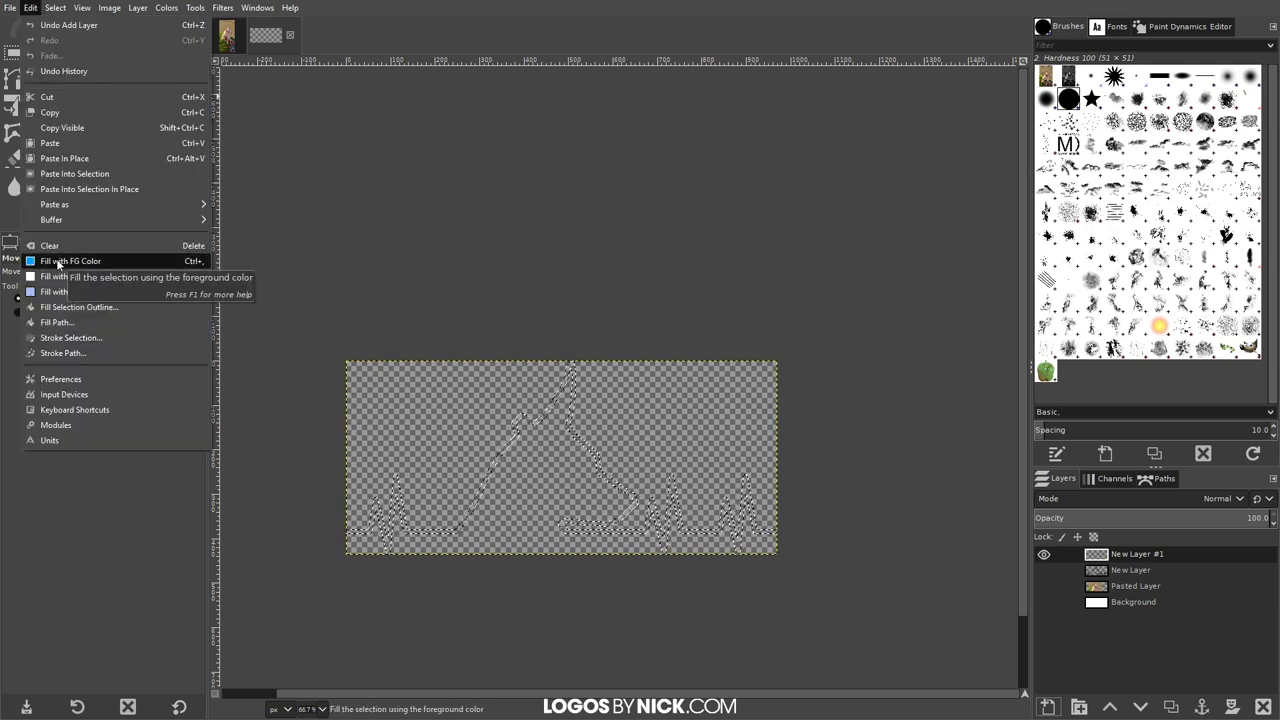
click(58, 262)
click(55, 8)
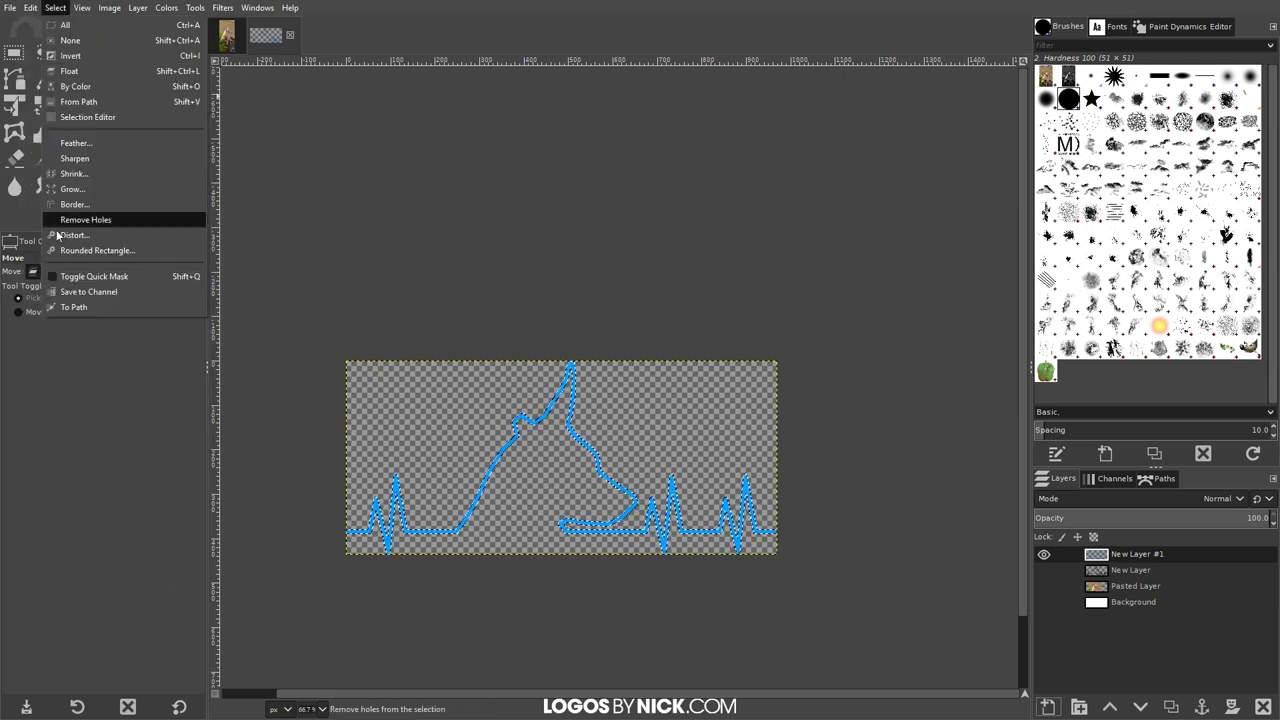
Step: Clear the selection and make the white Background layer visible again
click(70, 40)
scroll(491, 593, up, 1)
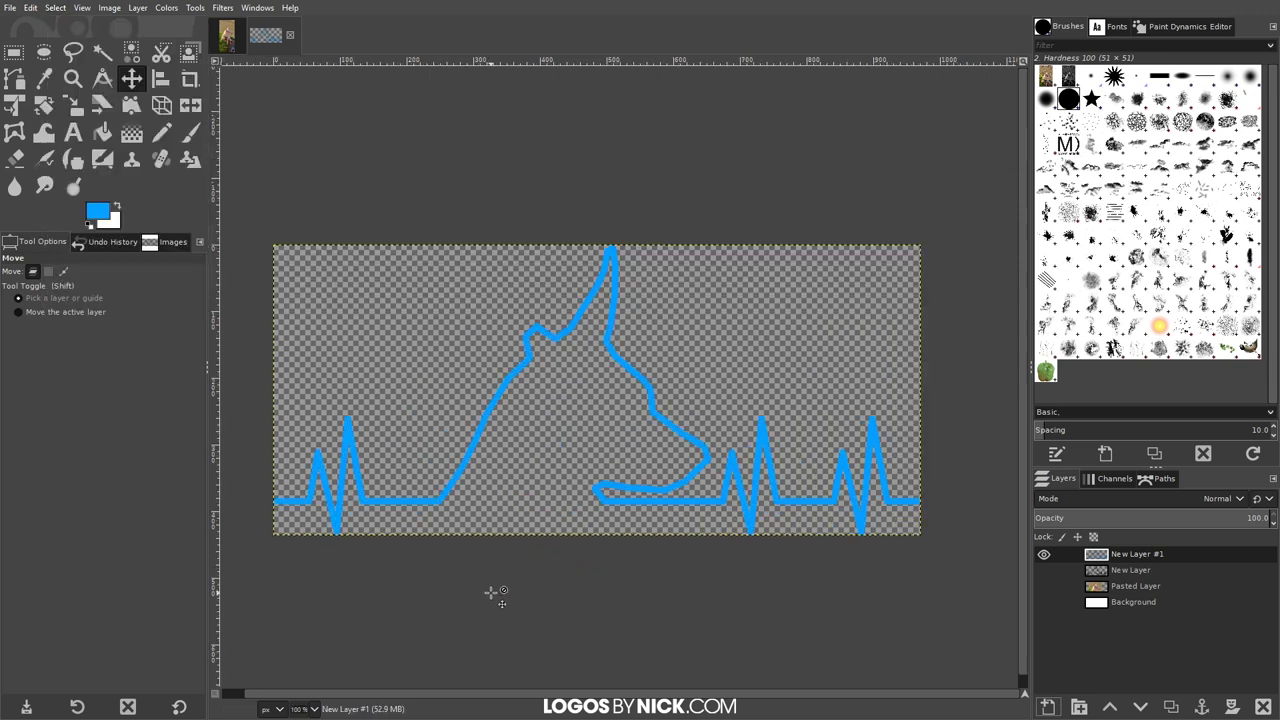
scroll(491, 593, up, 2)
scroll(526, 597, right, 2)
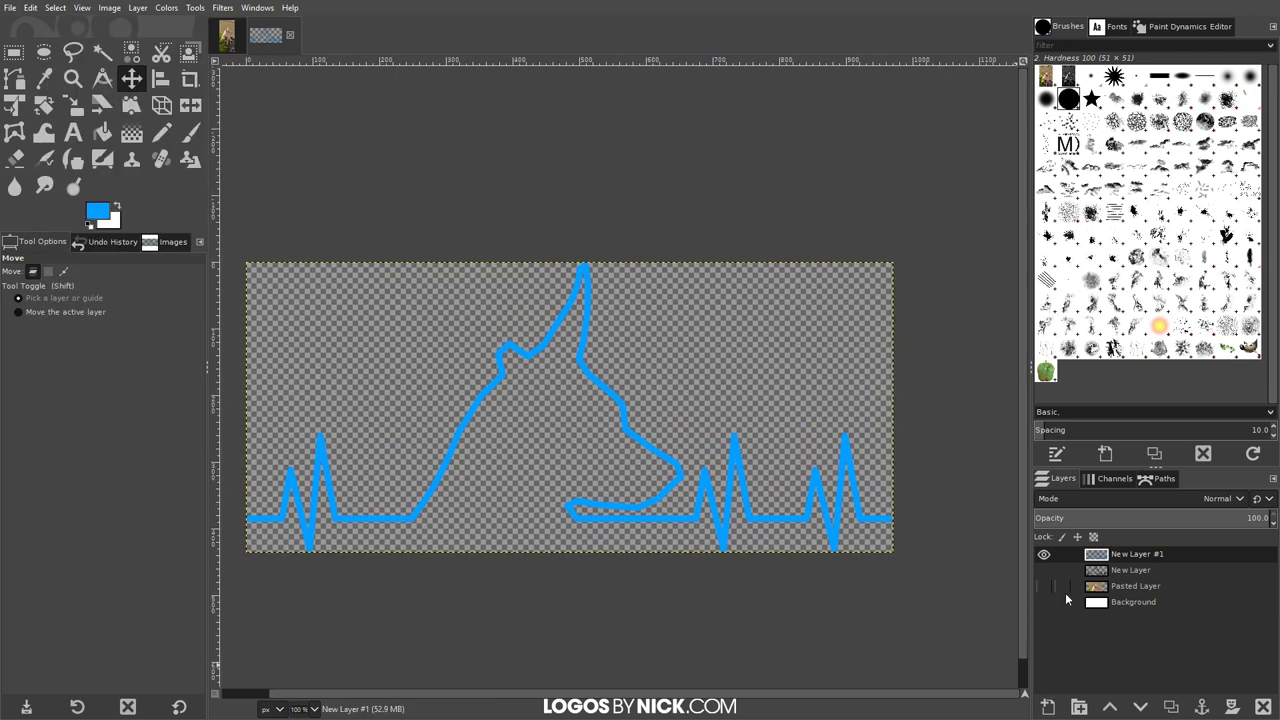
click(1043, 602)
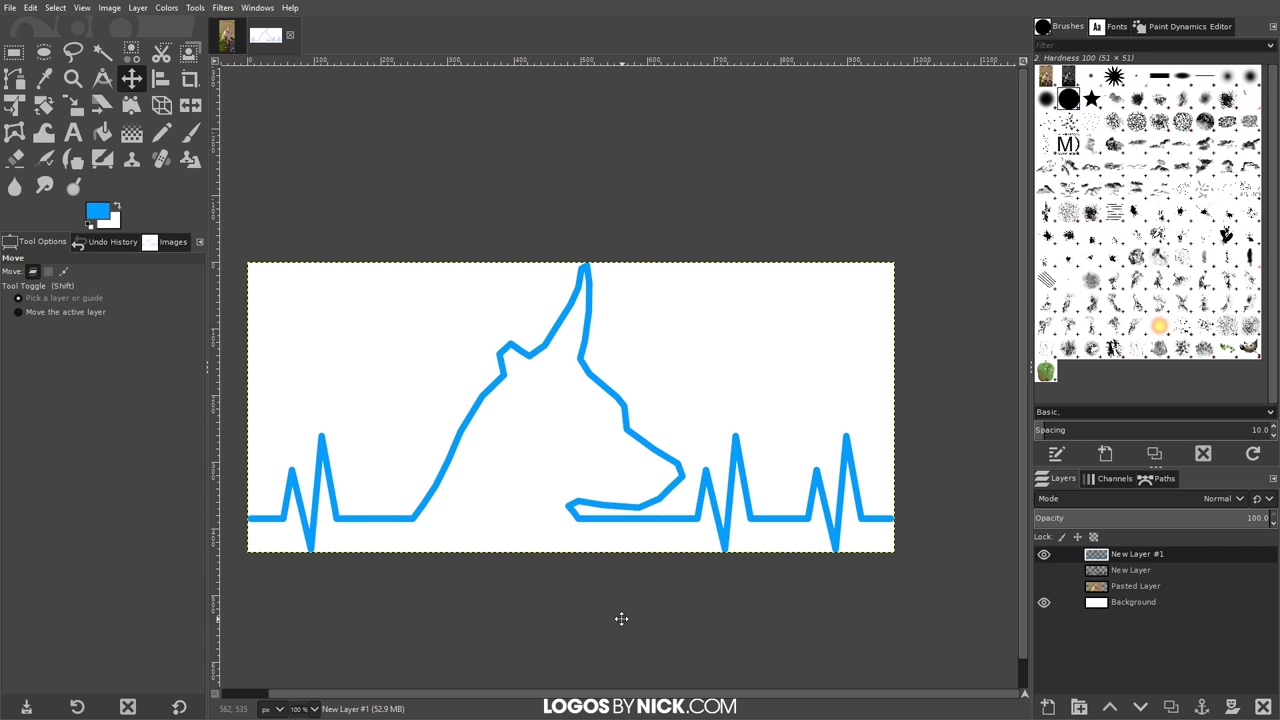